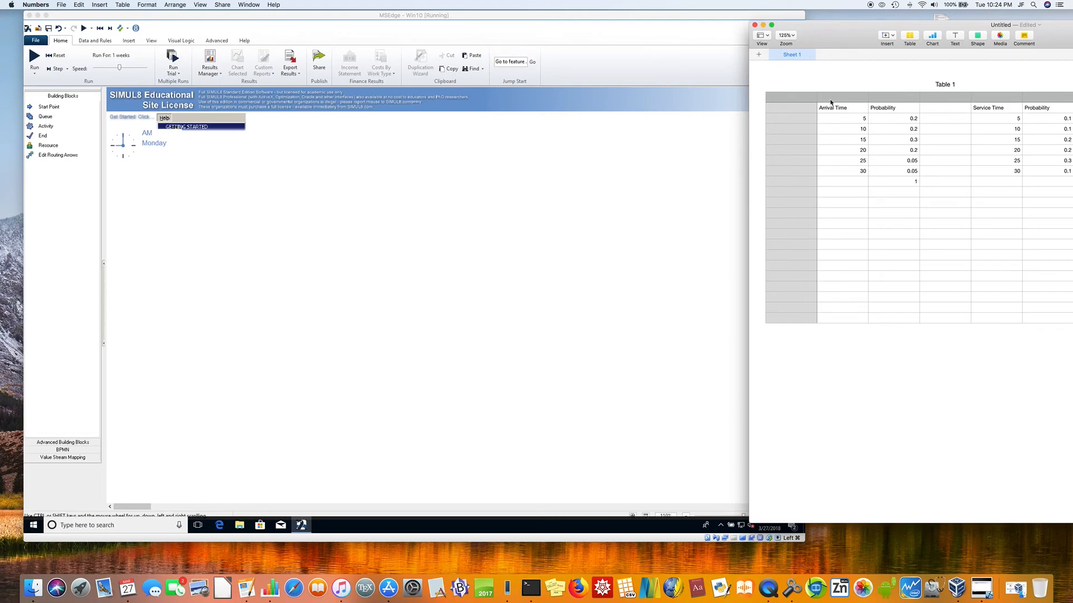
Step: Switch to SIMUL8 and create a new probability profile distribution named arrival01
click(324, 177)
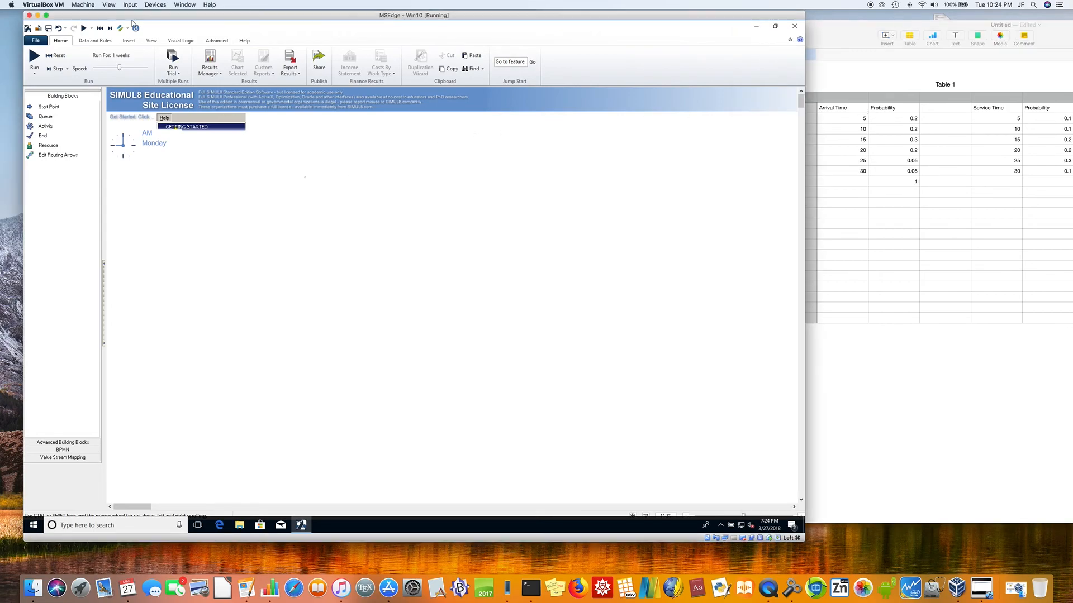
click(95, 40)
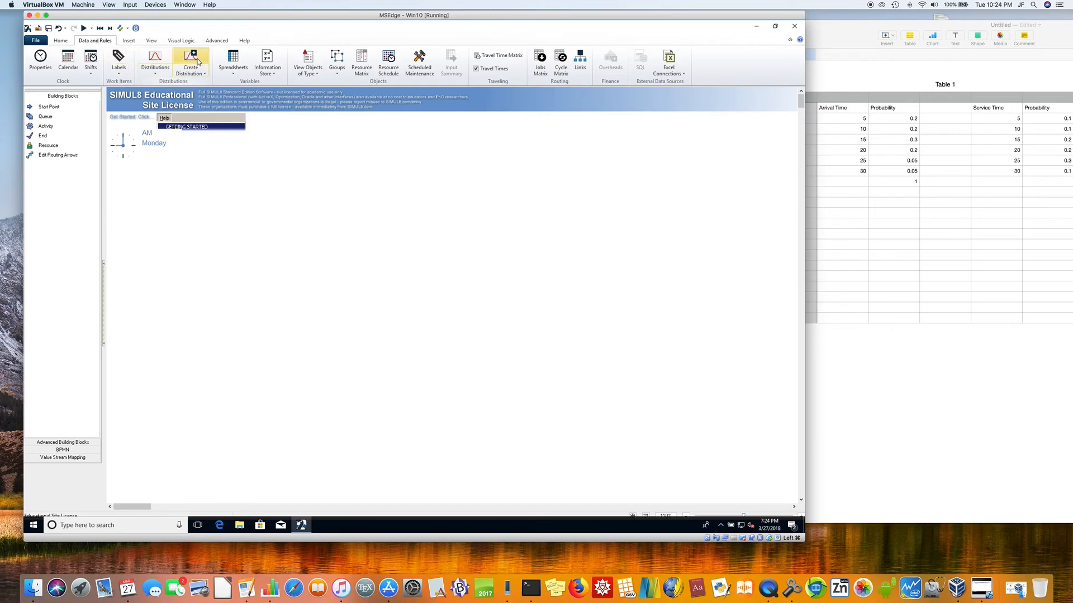
click(197, 60)
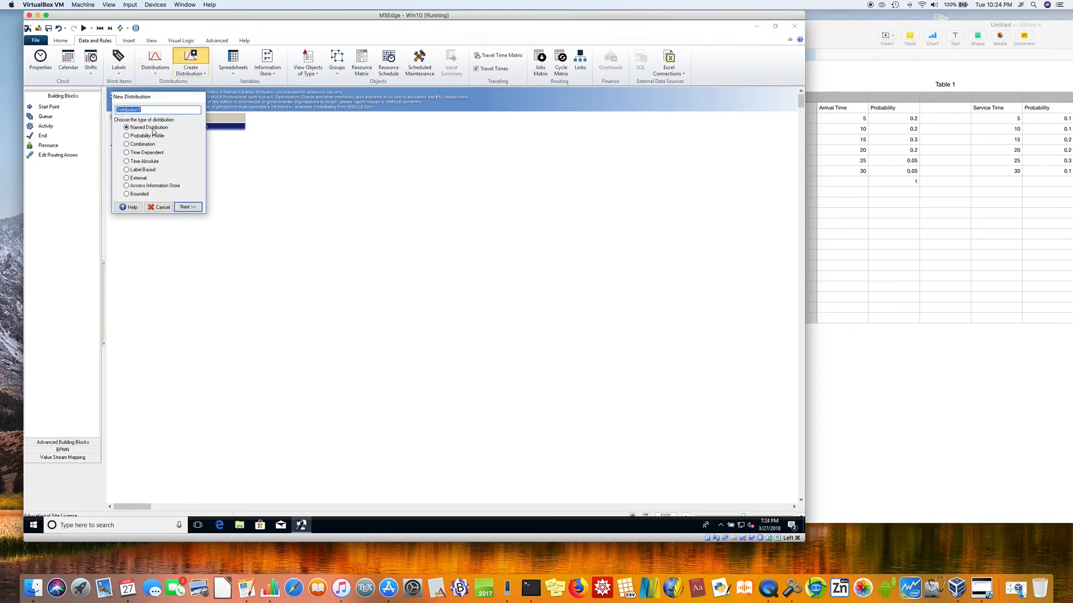
click(132, 136)
click(185, 207)
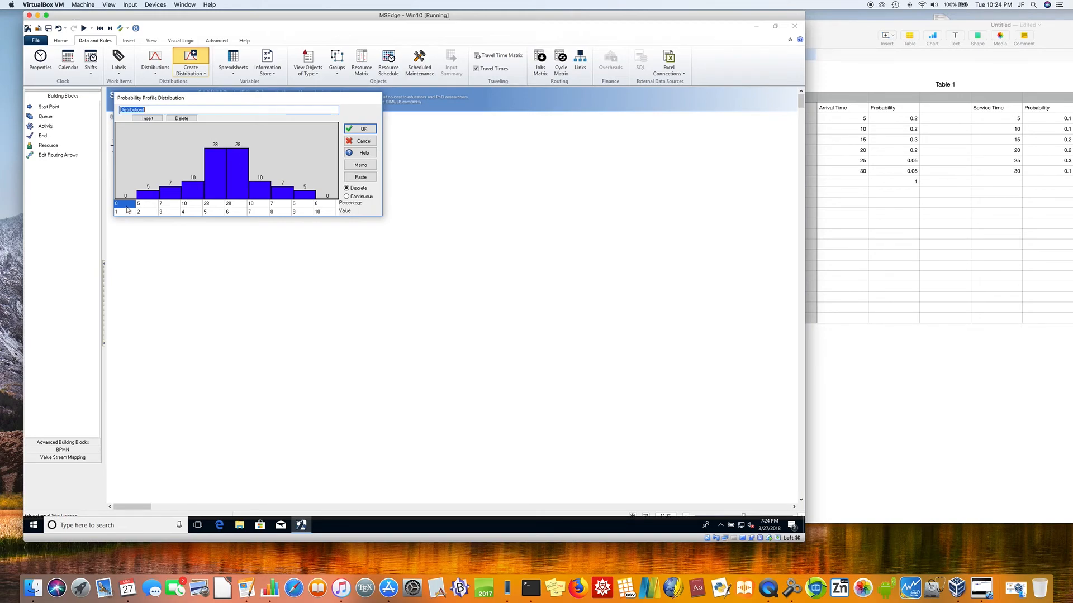
text(20)
text(01)
Step: Set the percentages of the first six arrival01 bars to 20, 20, 30, 20, 5 and 5
click(126, 205)
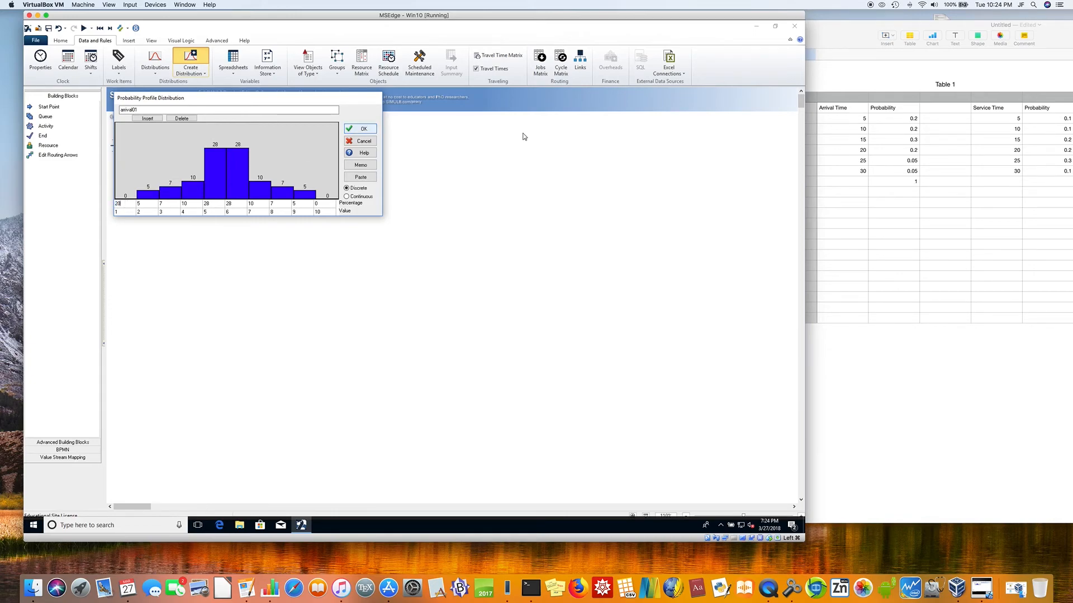
click(149, 204)
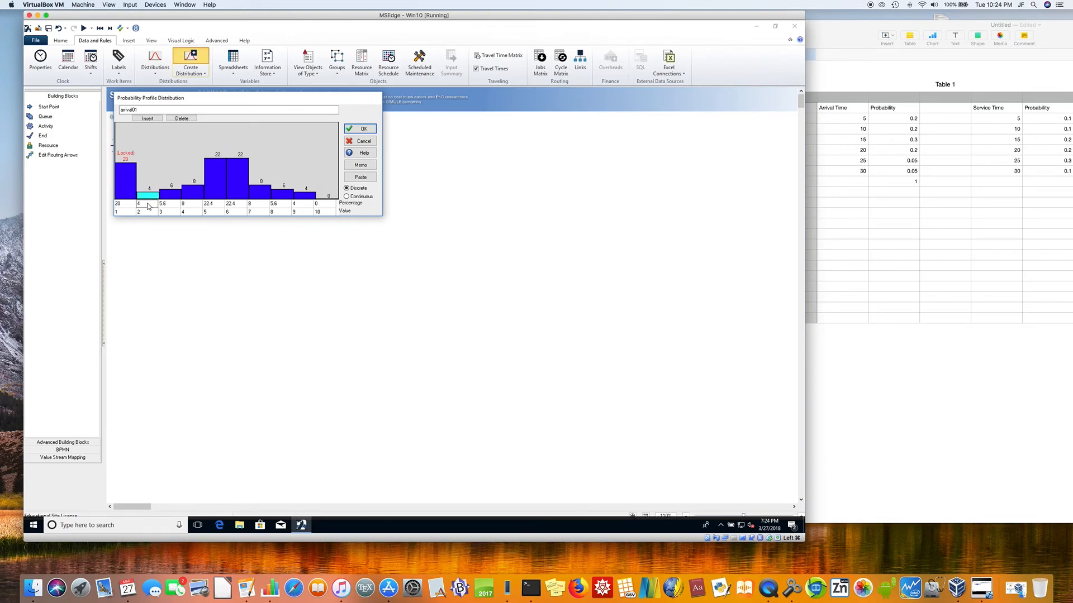
text(20)
key(Tab)
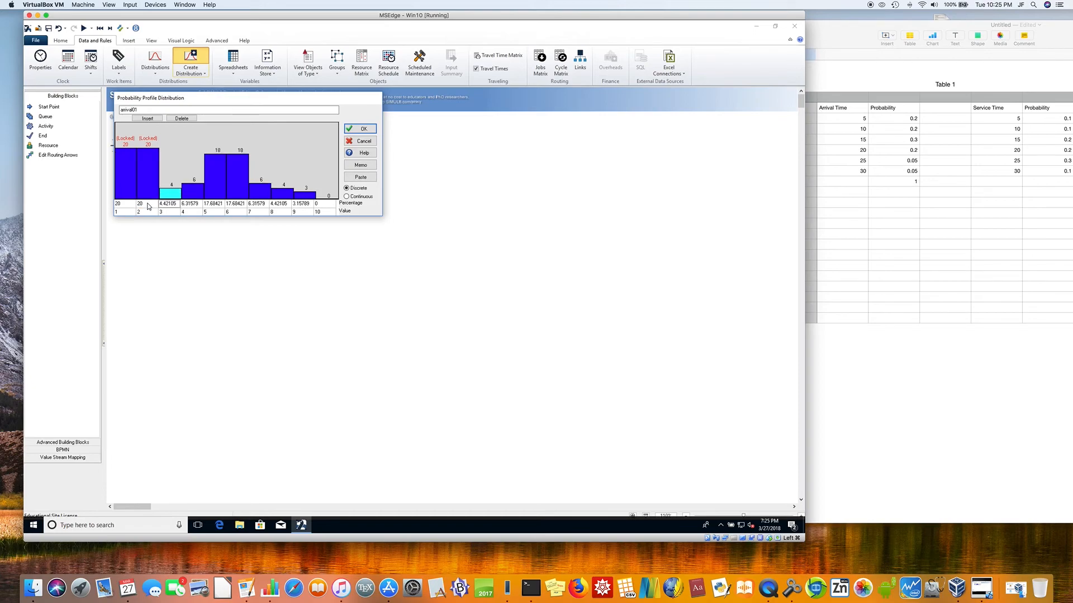
text(30)
key(Tab)
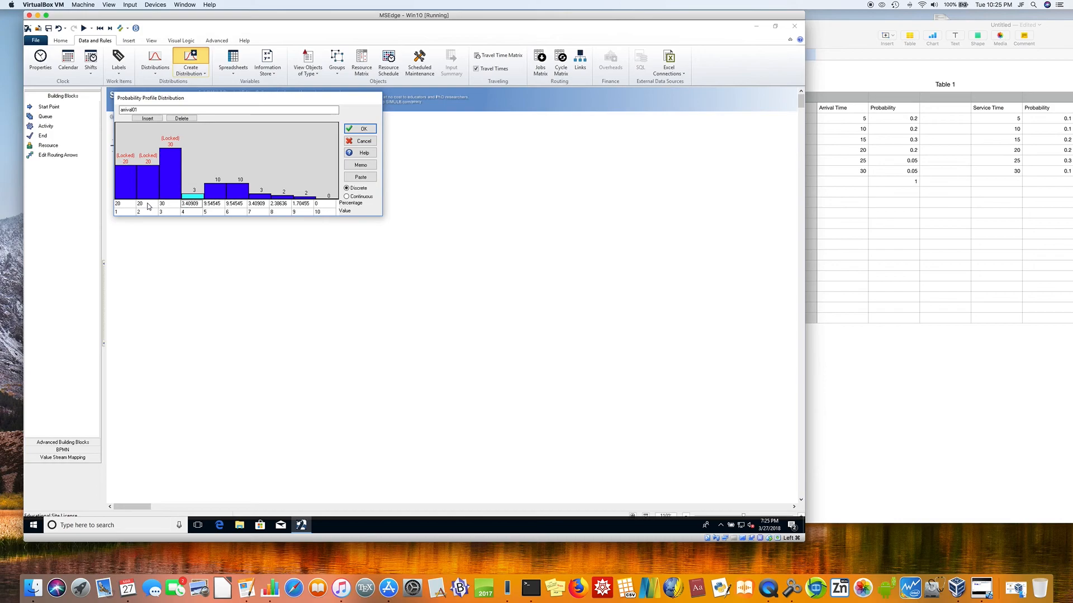
text(20)
key(Tab)
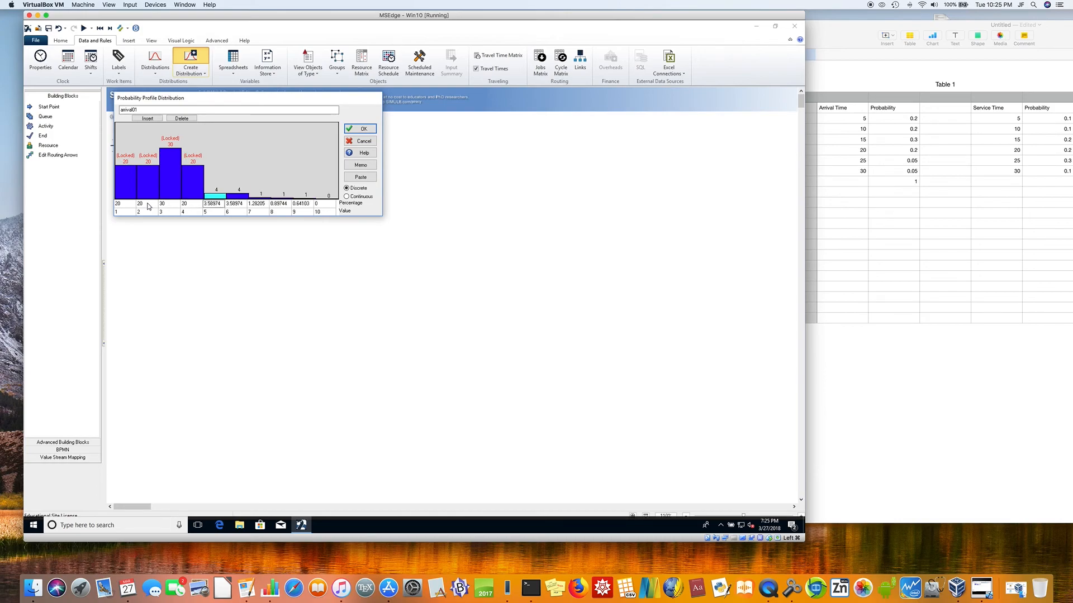
text(5)
key(Tab)
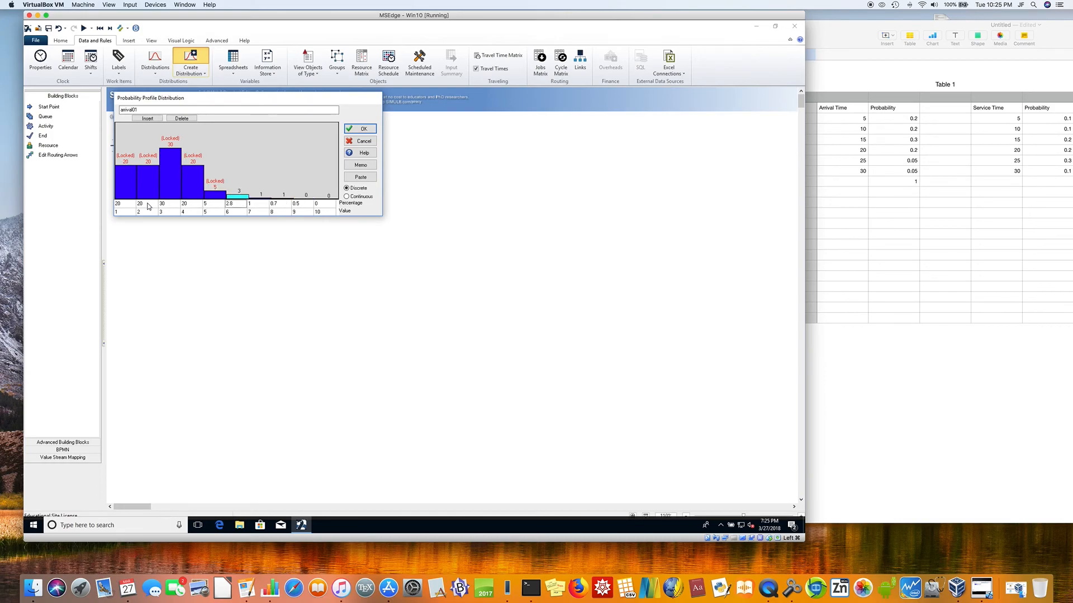
text(5)
key(Tab)
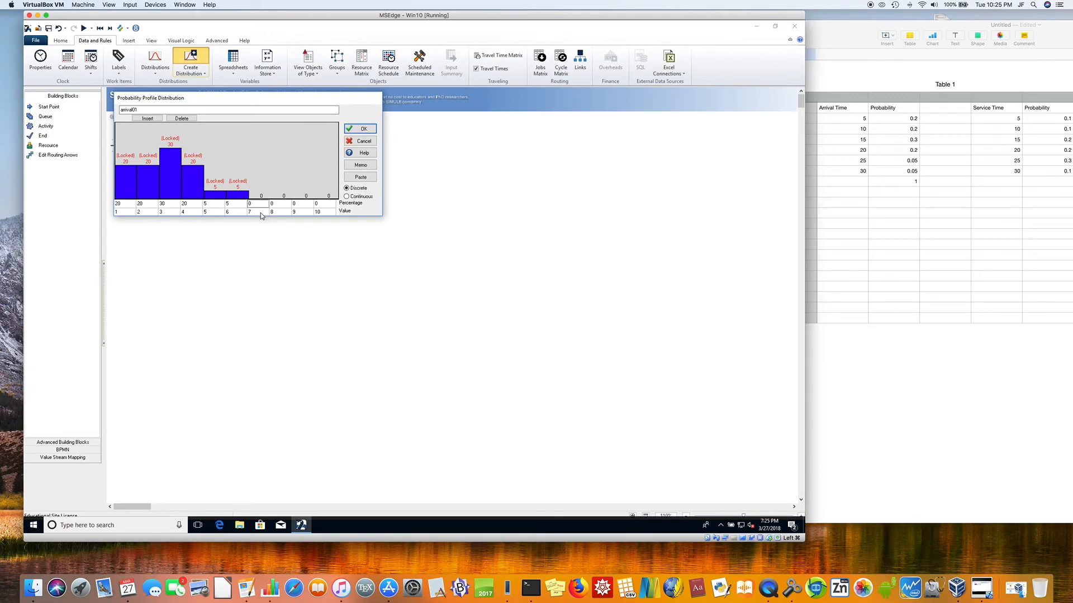
Step: Set the values of the first six arrival01 bars to 5, 10, 15, 20, 25 and 30
click(125, 213)
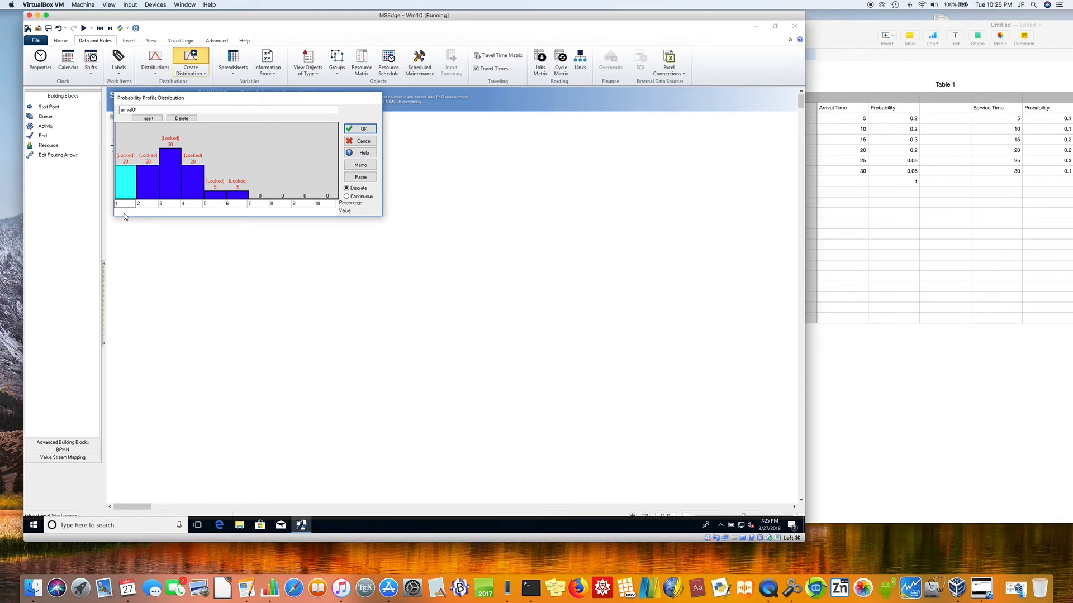
text(5)
key(Tab)
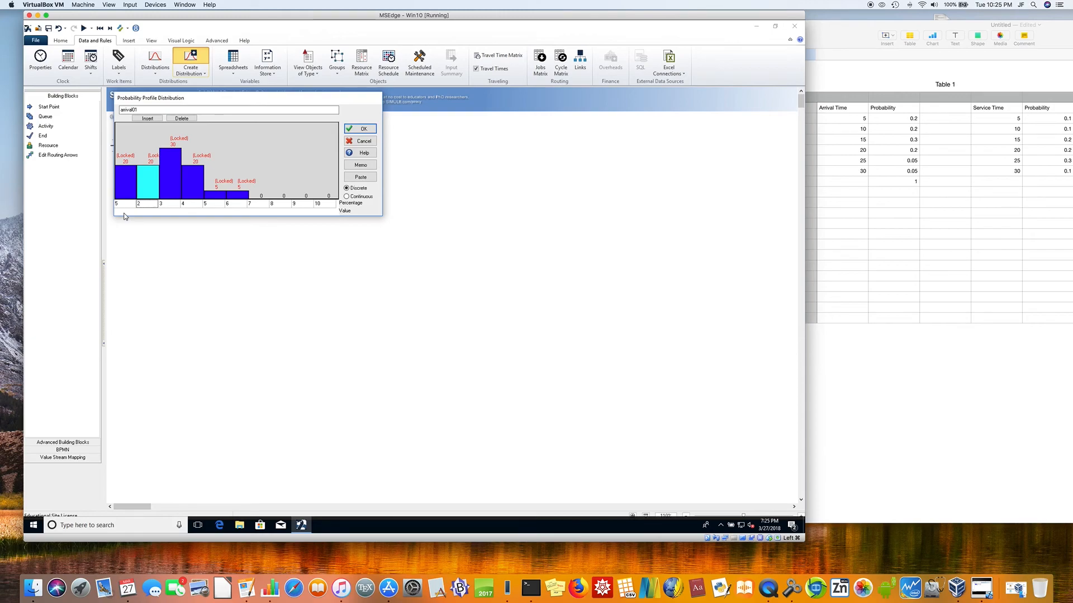
text(10)
key(Tab)
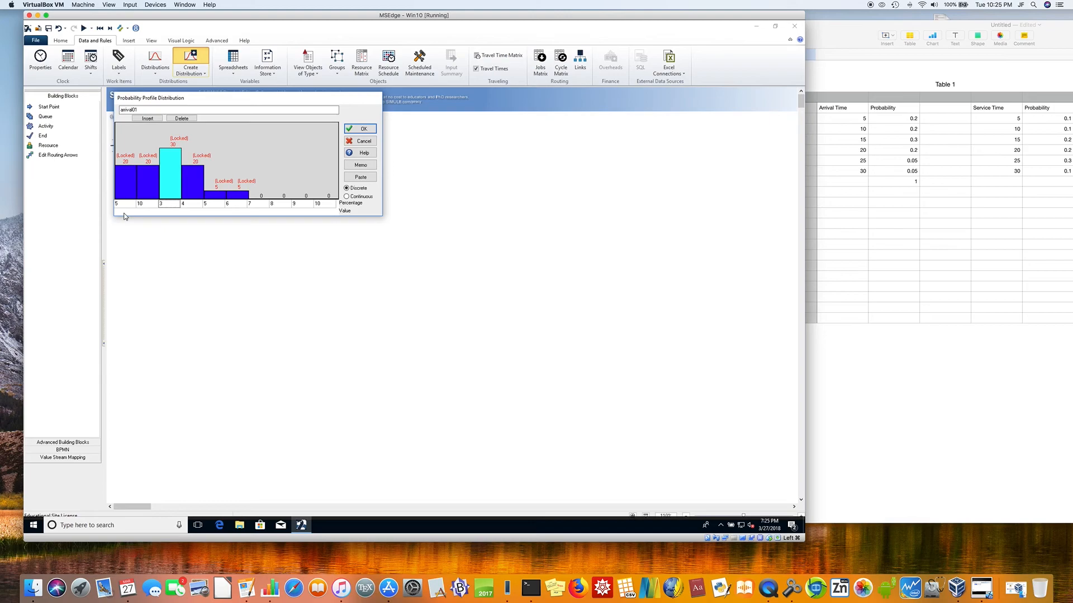
text(15)
key(Tab)
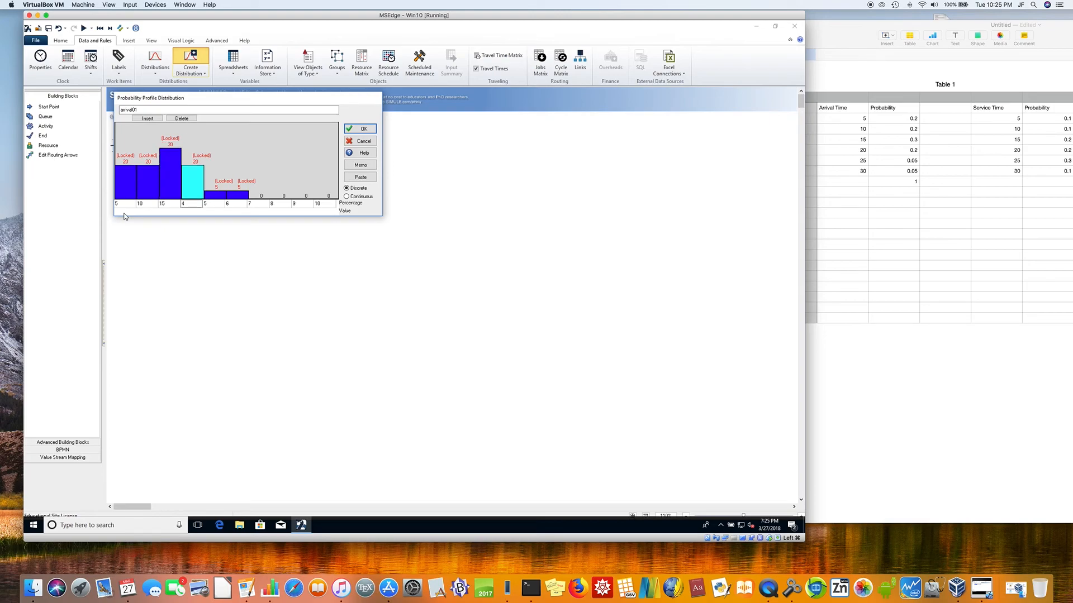
text(20)
key(Tab)
text(2)
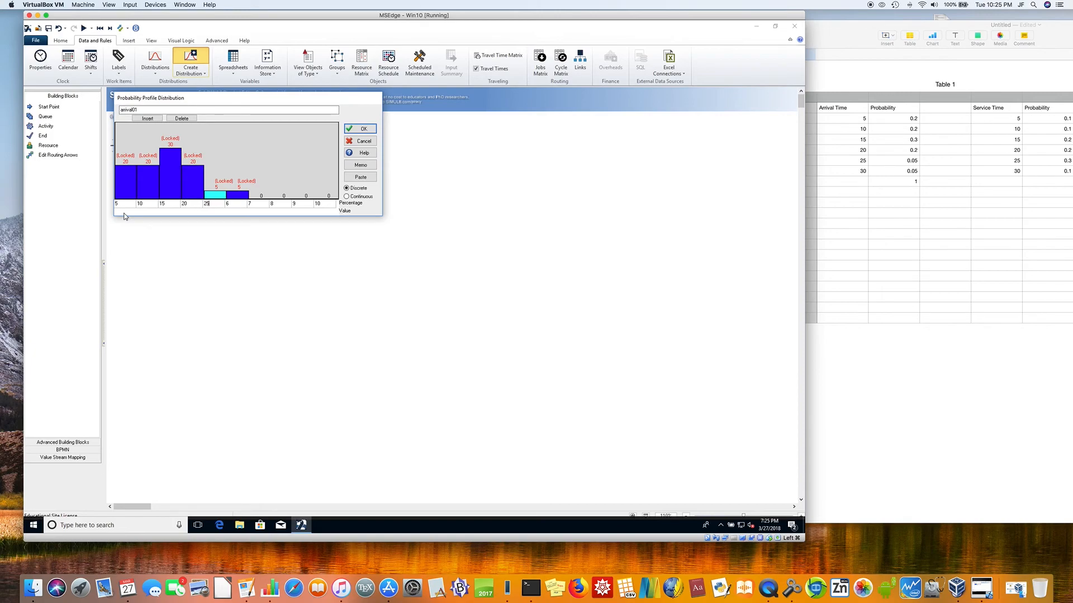
text(5)
key(Tab)
text(30)
key(Tab)
Step: Delete the four unused bars after value 30 and save the arrival01 distribution
right_click(261, 194)
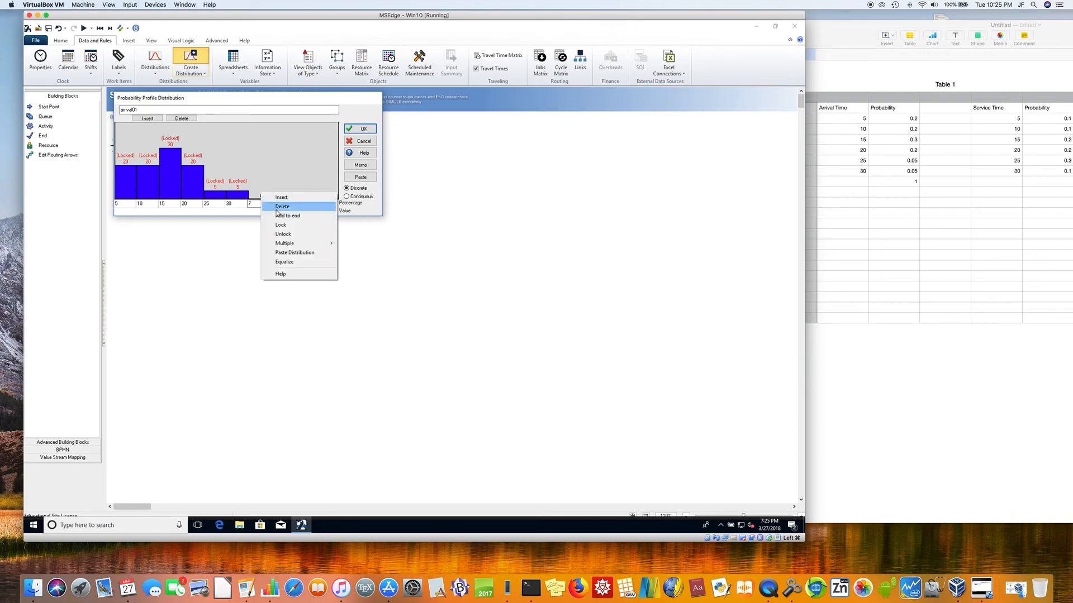
click(276, 209)
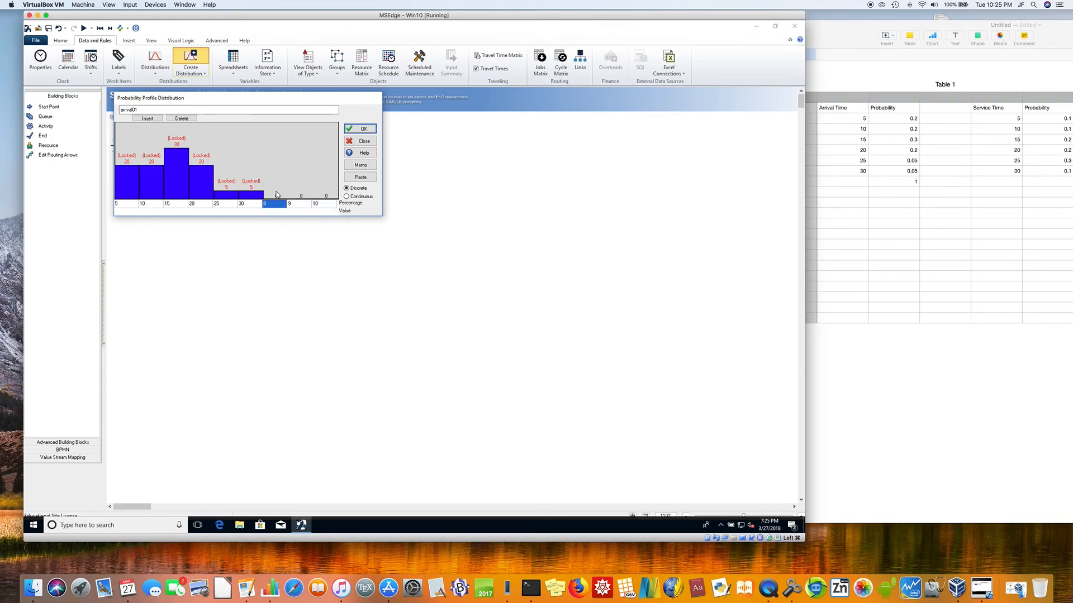
right_click(276, 194)
click(290, 205)
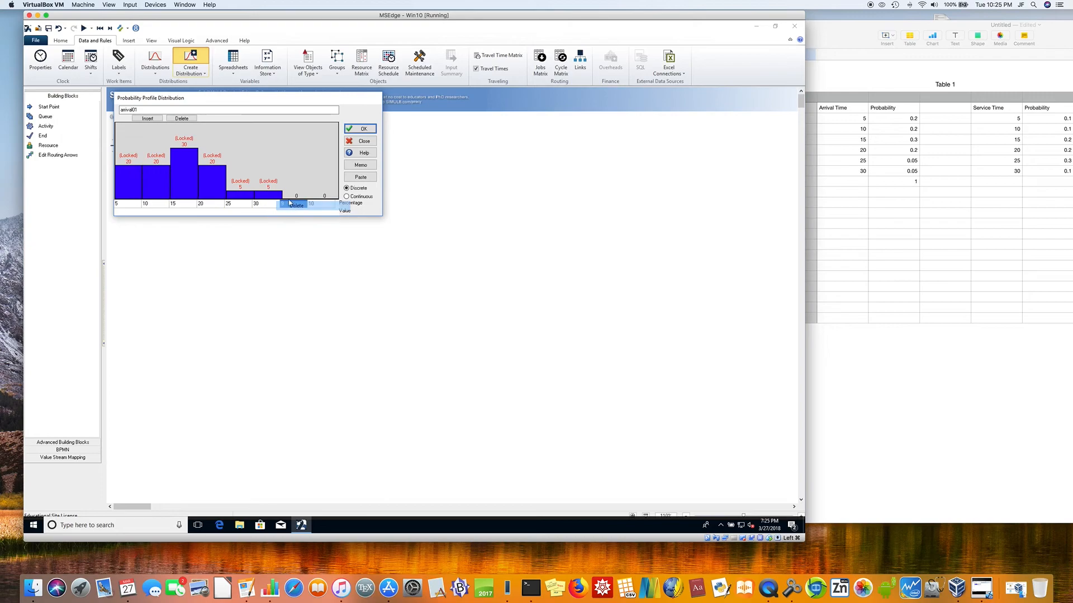
right_click(295, 196)
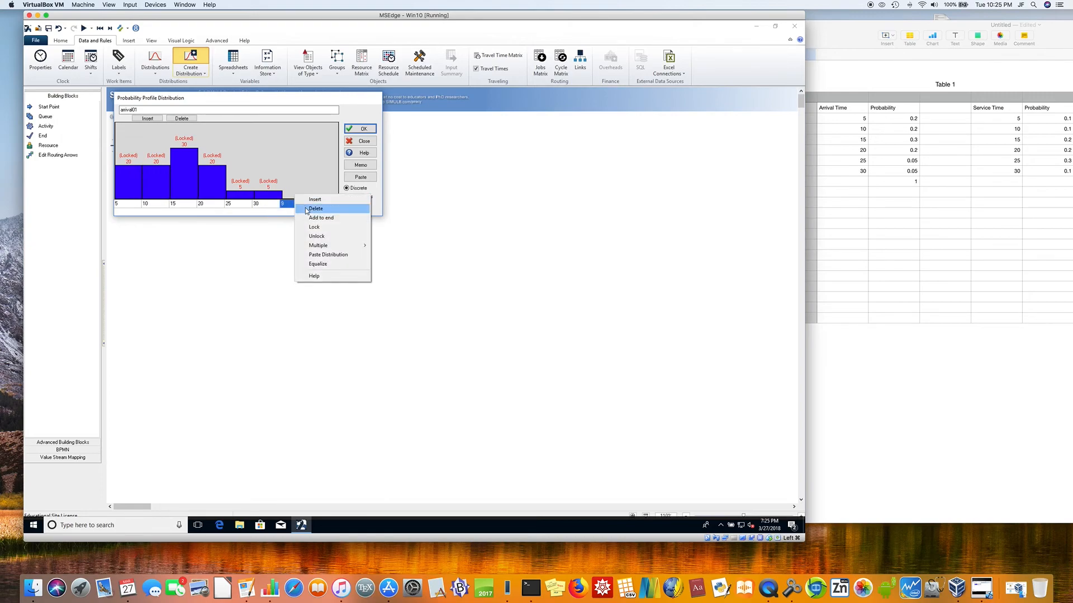
click(307, 208)
right_click(323, 196)
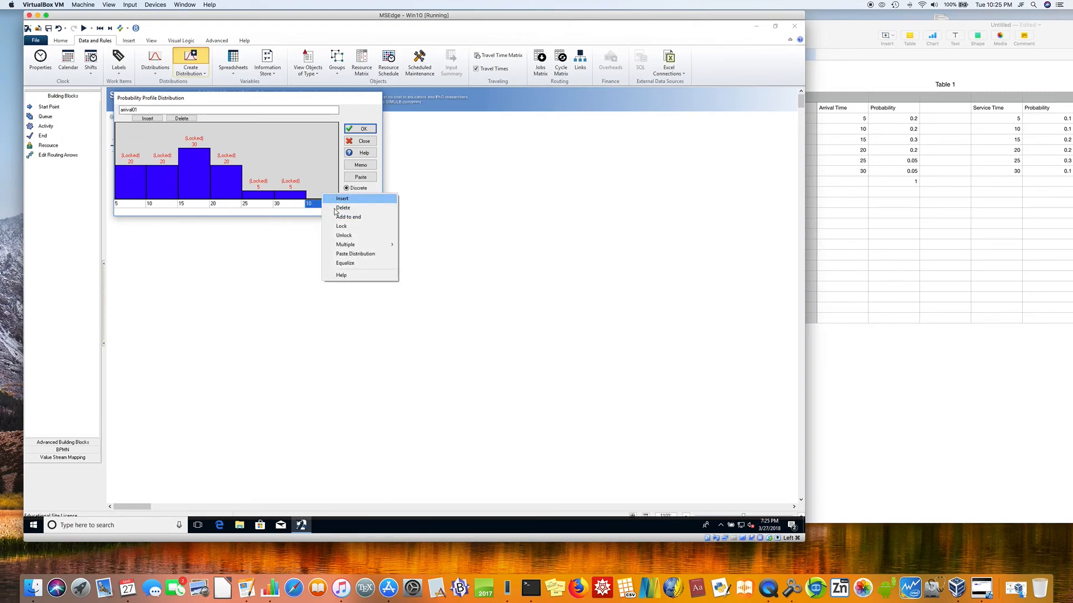
click(337, 209)
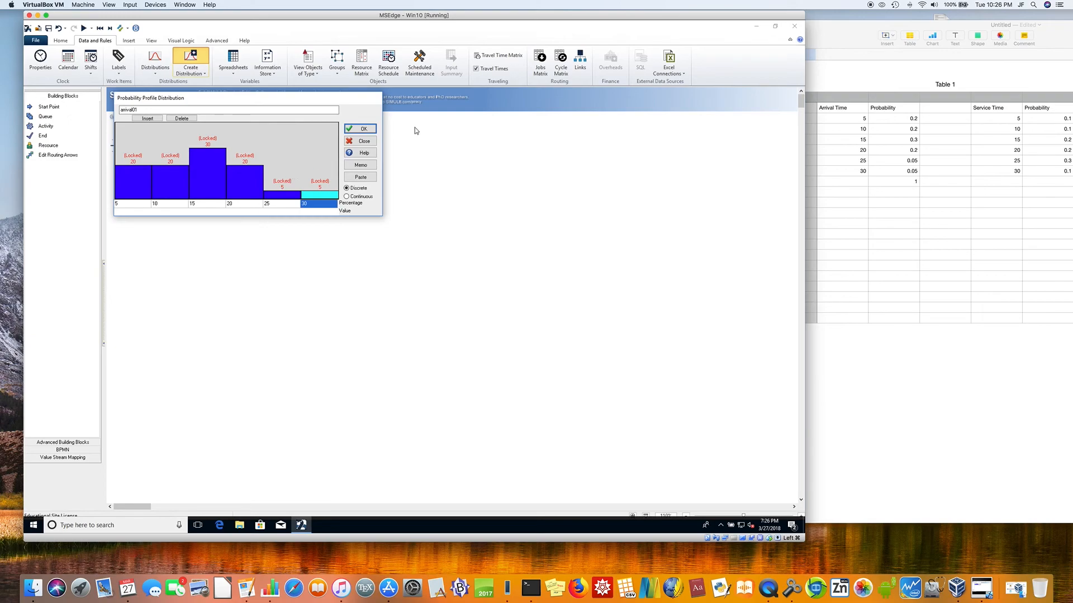
click(364, 129)
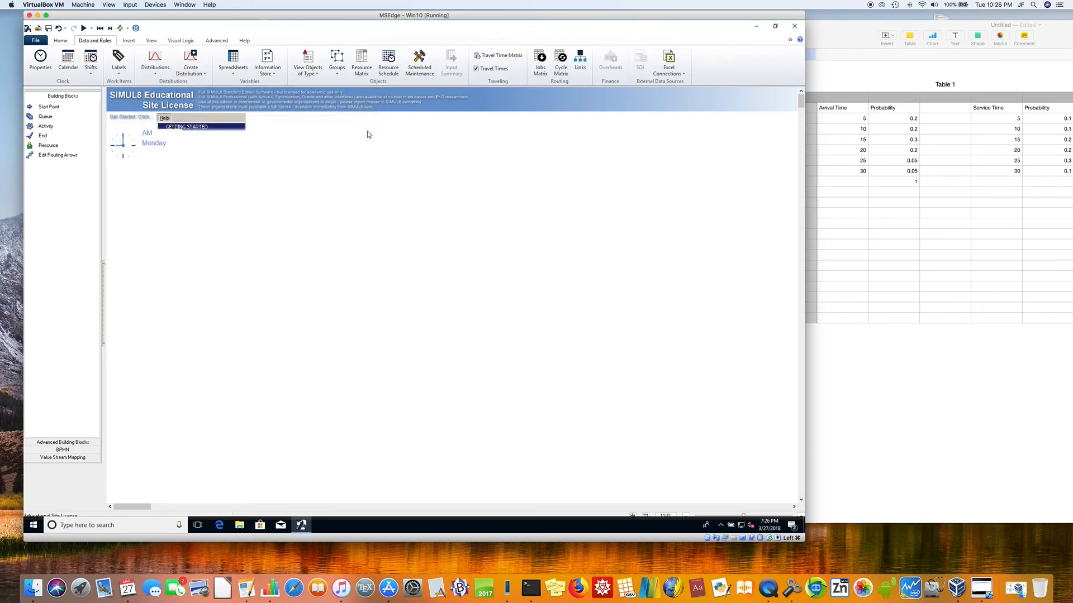
Step: Create a second probability profile distribution named Service01
click(198, 73)
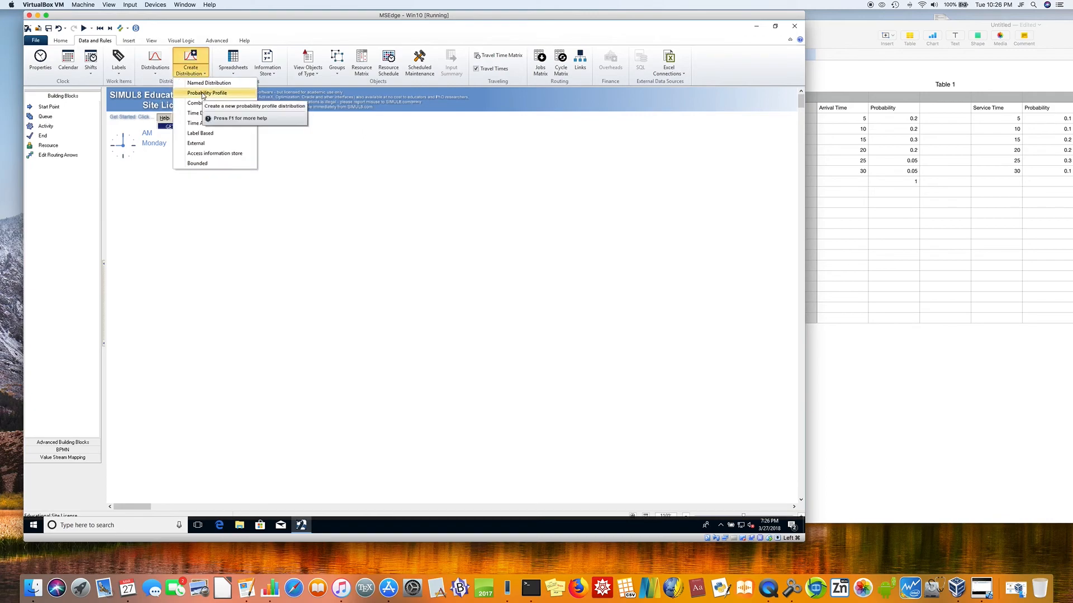
click(203, 93)
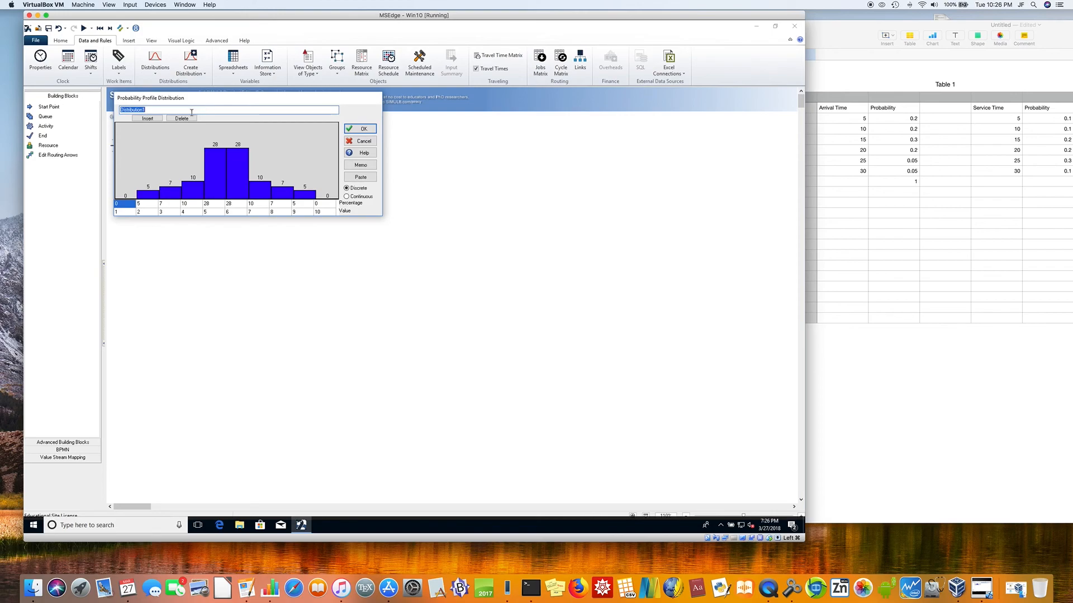
text(Service01)
Step: Set the values of the first six Service01 bars to 5, 10, 15, 20, 25 and 30
click(125, 212)
key(Tab)
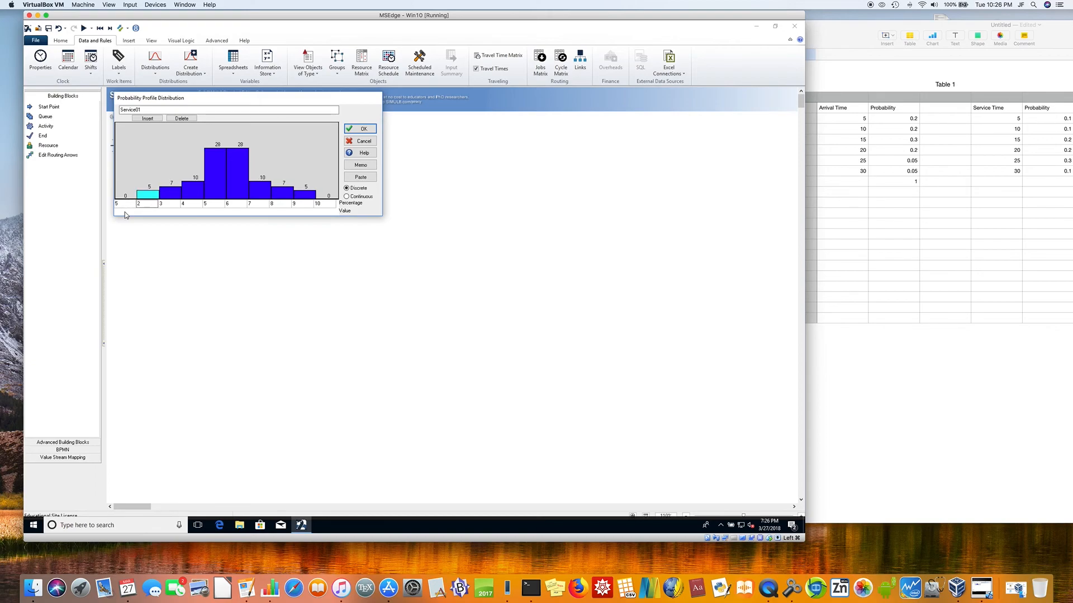
text(10)
key(Tab)
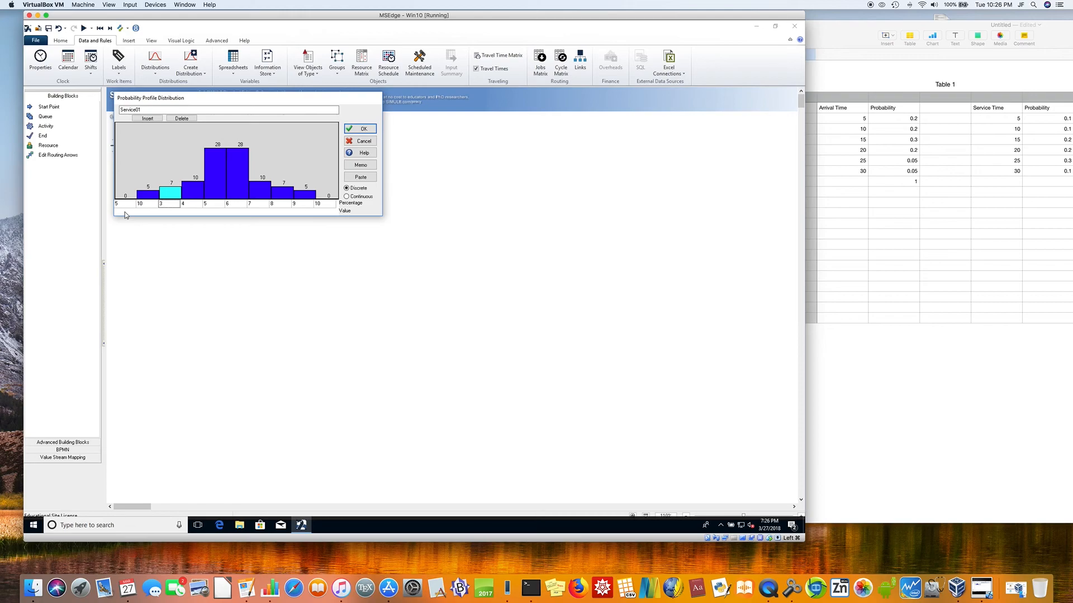
text(16)
key(Tab)
text(20)
key(Tab)
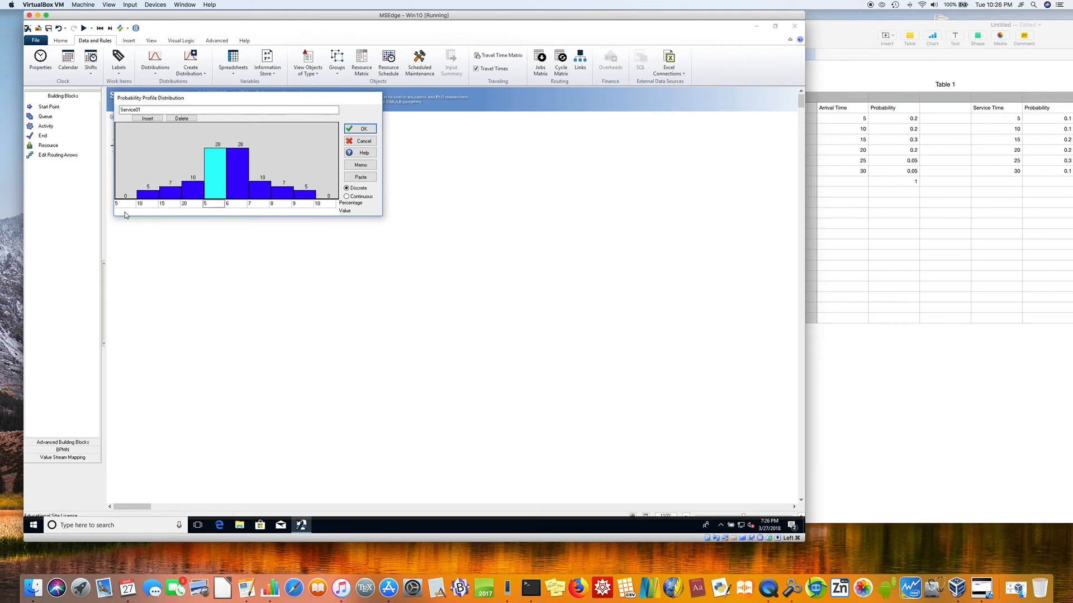
text(25)
key(Tab)
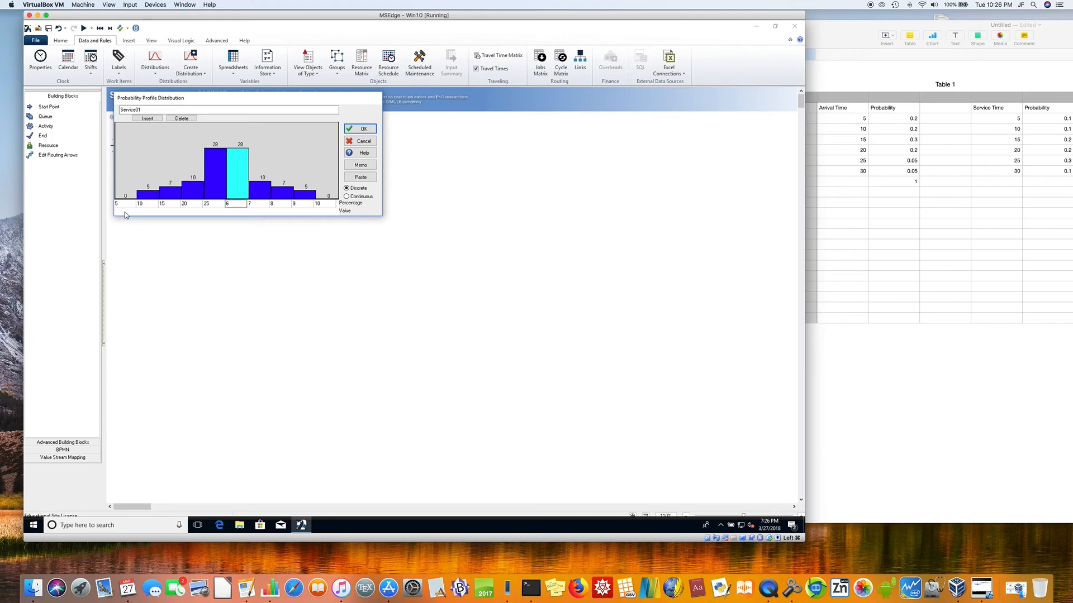
text(30)
key(Tab)
Step: Delete the four surplus bars after value 30 from the Service01 profile
click(255, 204)
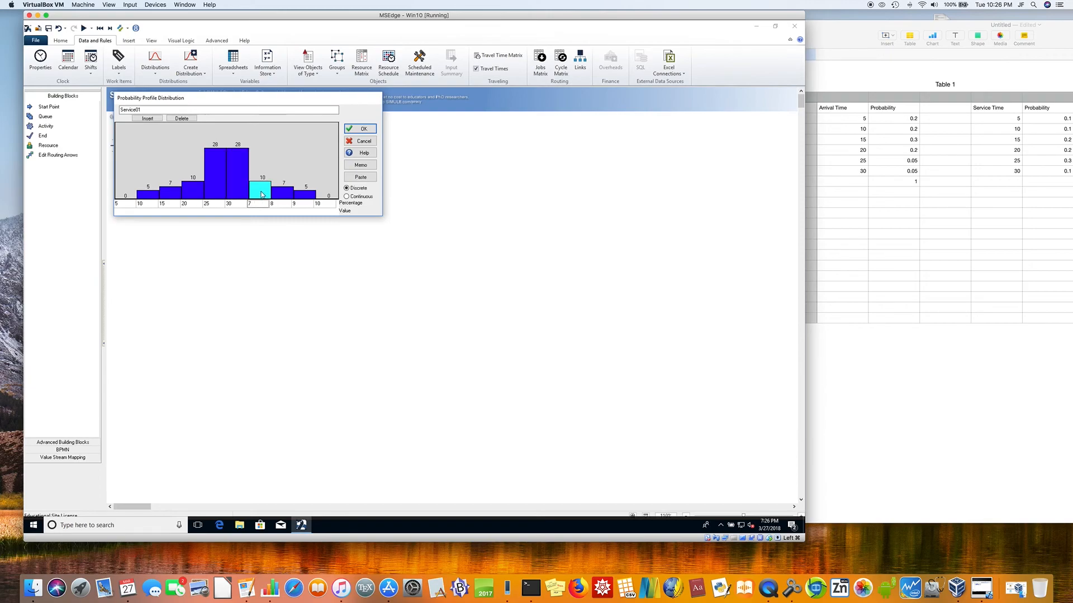
right_click(261, 194)
click(276, 205)
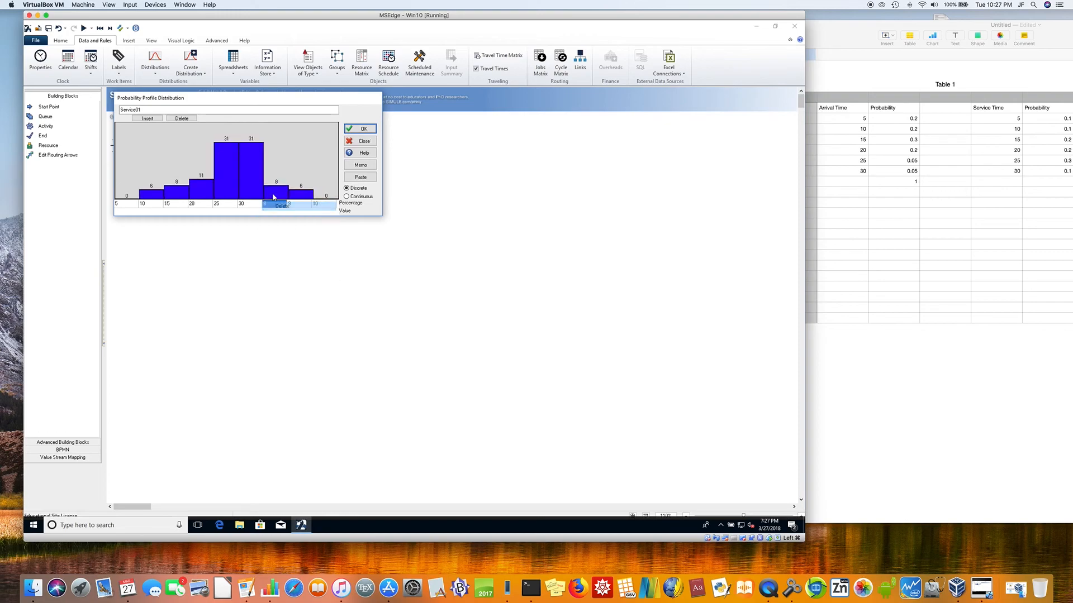
right_click(273, 195)
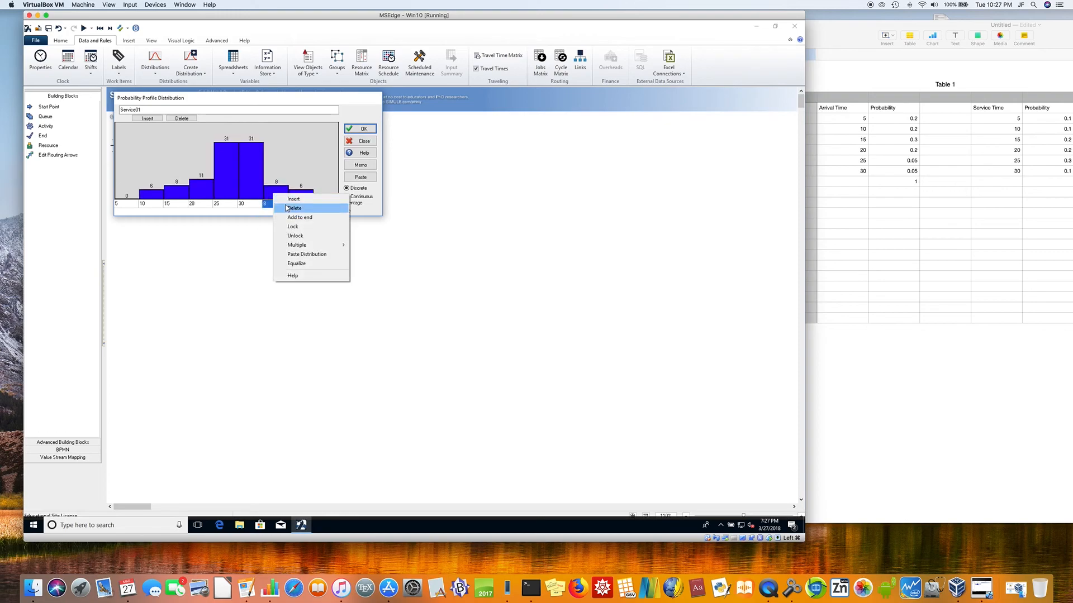
click(286, 207)
right_click(296, 195)
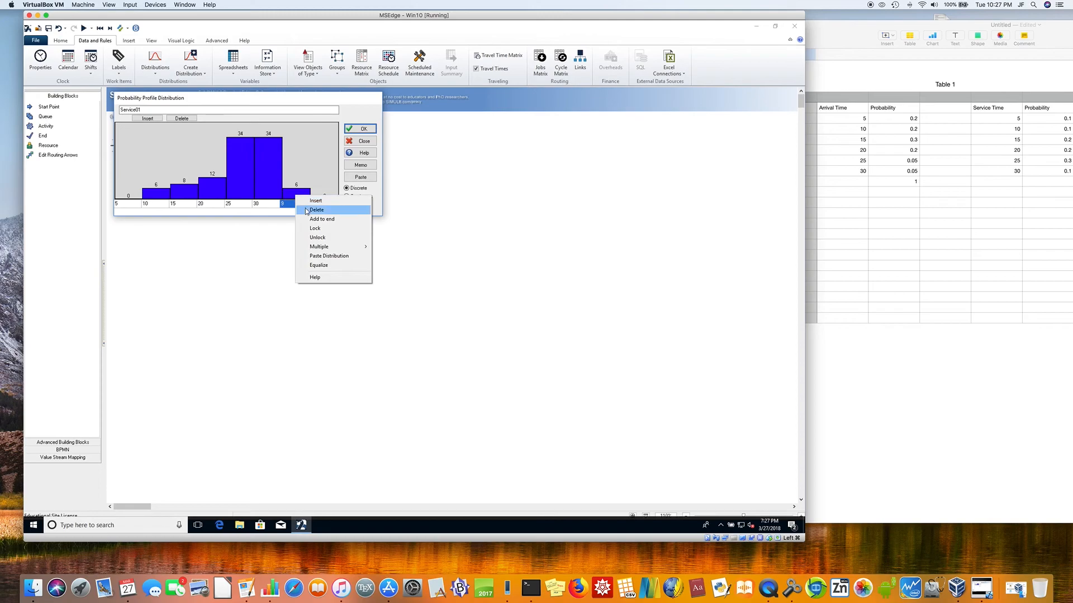
click(306, 210)
right_click(322, 196)
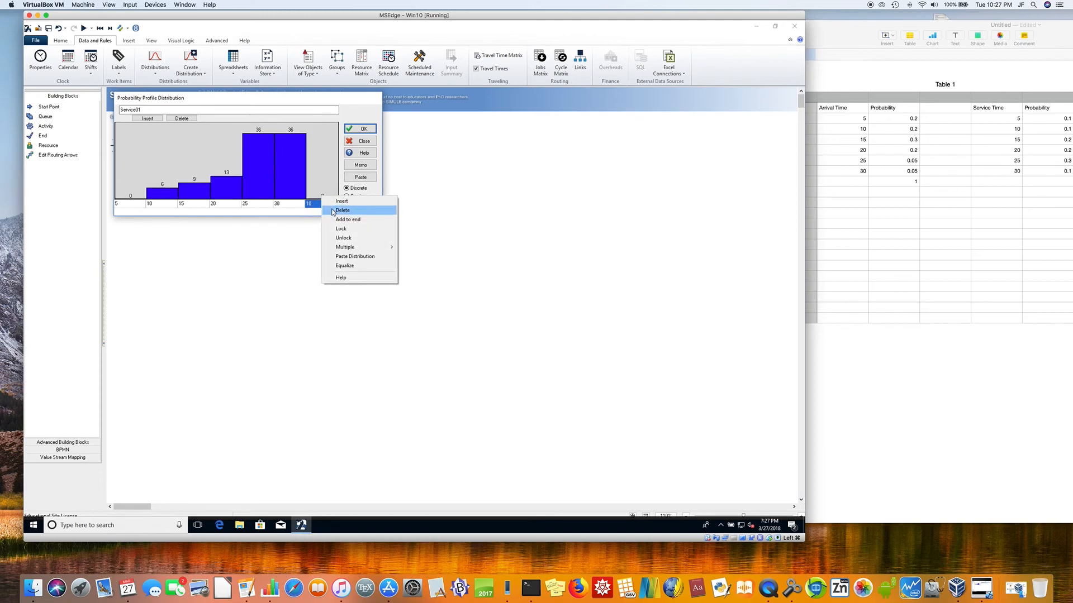
click(338, 211)
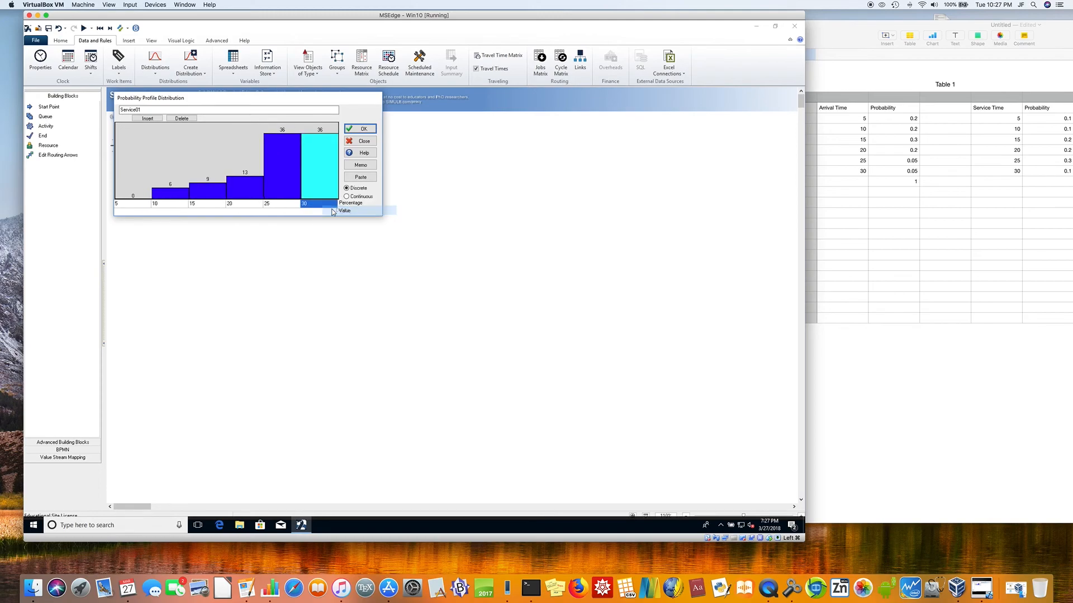
Step: Set the percentage of the Service01 bar for value 5 to 10
click(134, 213)
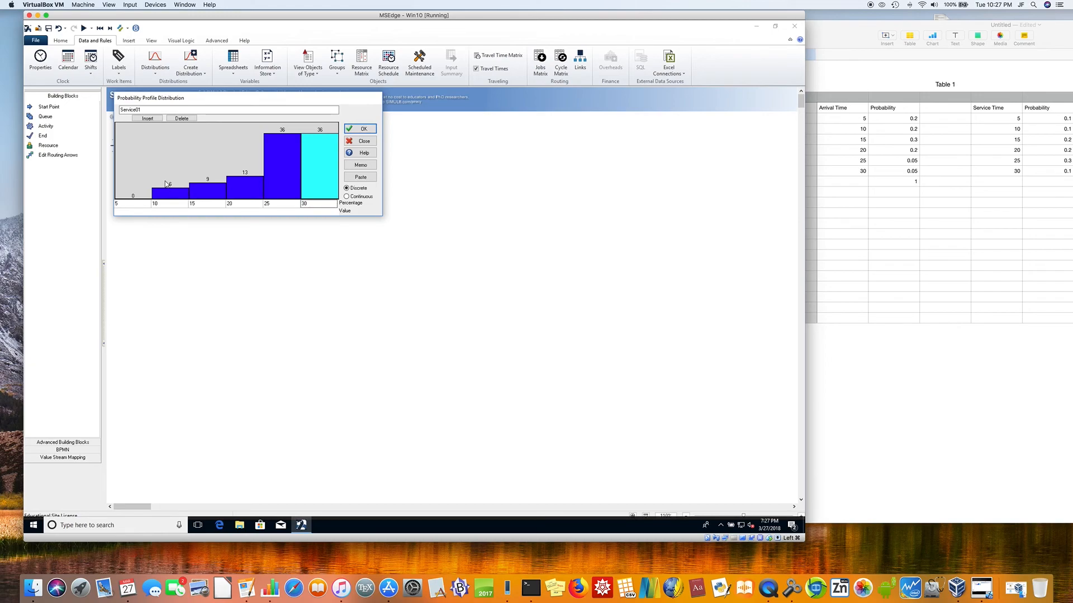
click(321, 176)
click(179, 195)
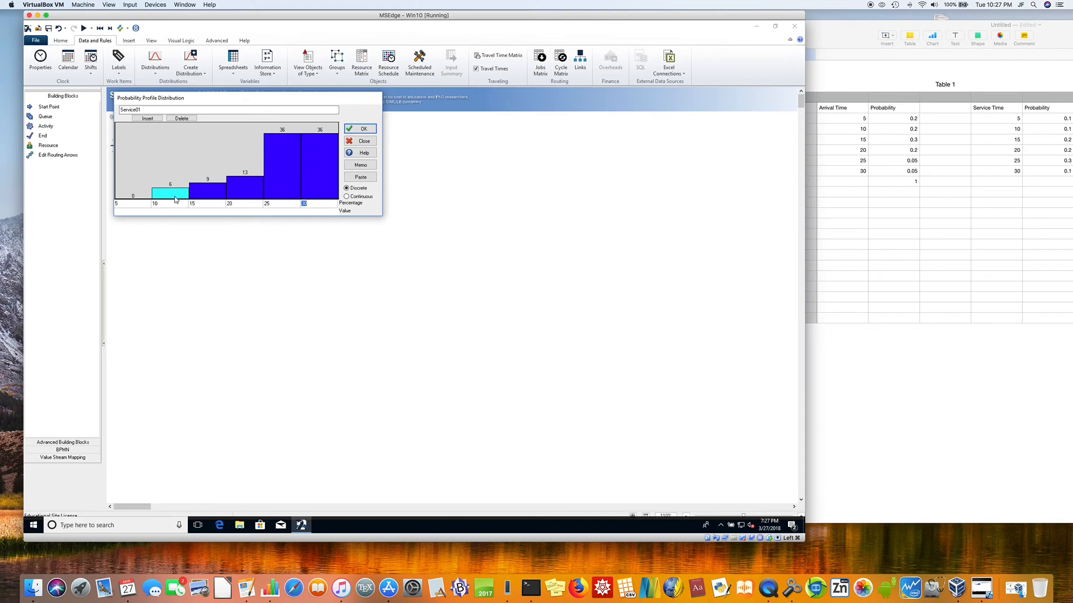
click(138, 200)
drag(145, 199, 145, 181)
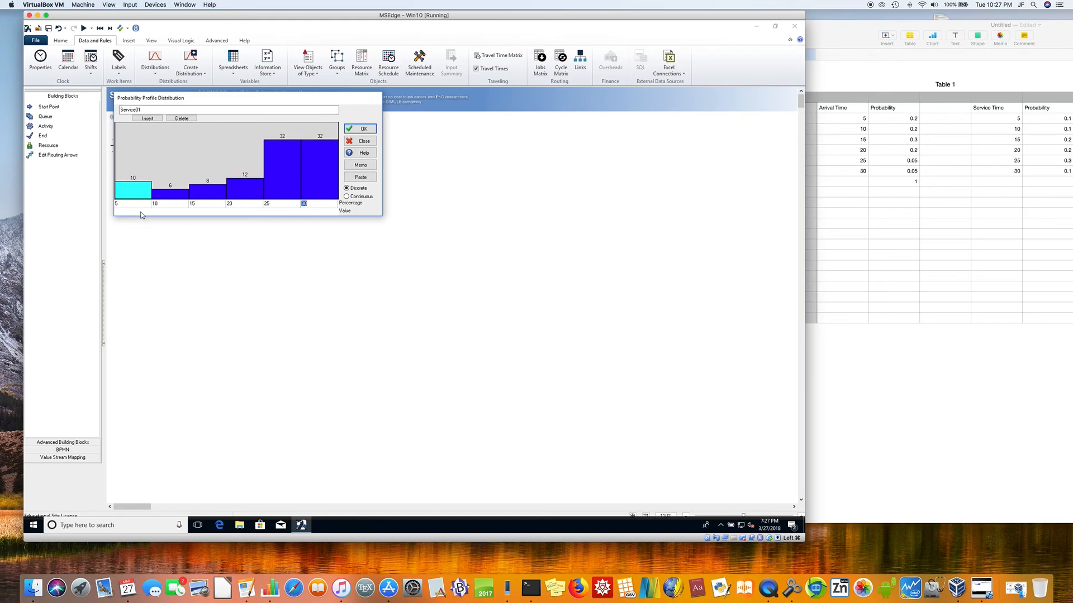
Step: Set the bar with value 10 to 10 percent and lower the bar with value 30 to about 15 percent
click(165, 195)
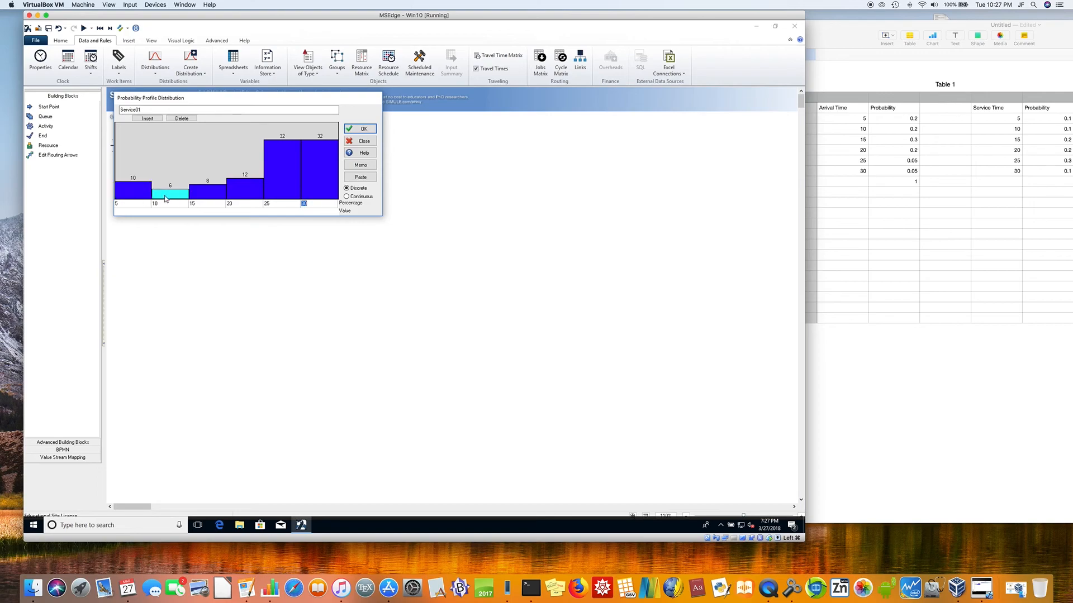
text(10)
click(169, 190)
click(173, 205)
double_click(164, 204)
text(1)
drag(172, 192, 173, 184)
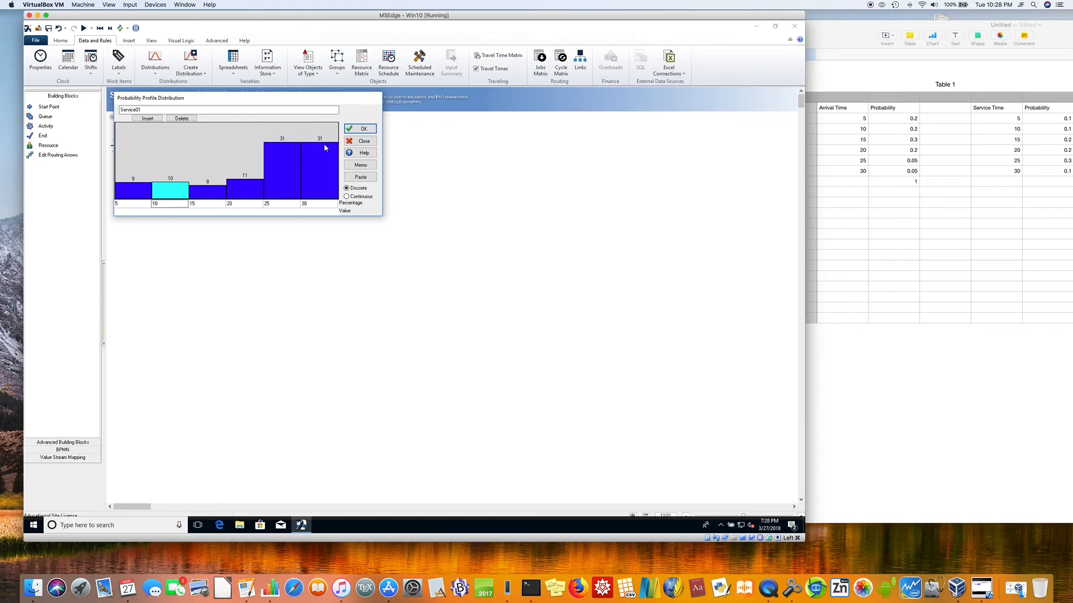
drag(323, 143, 324, 173)
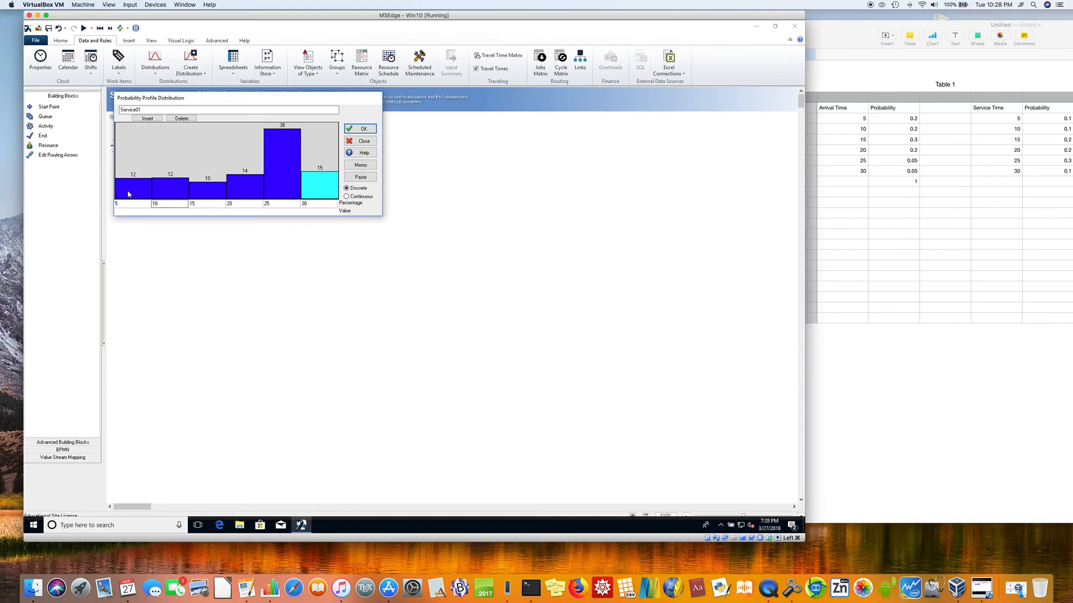
Step: Set the bars for values 5 and 10 to 10 percent each and lock both
drag(126, 189, 131, 186)
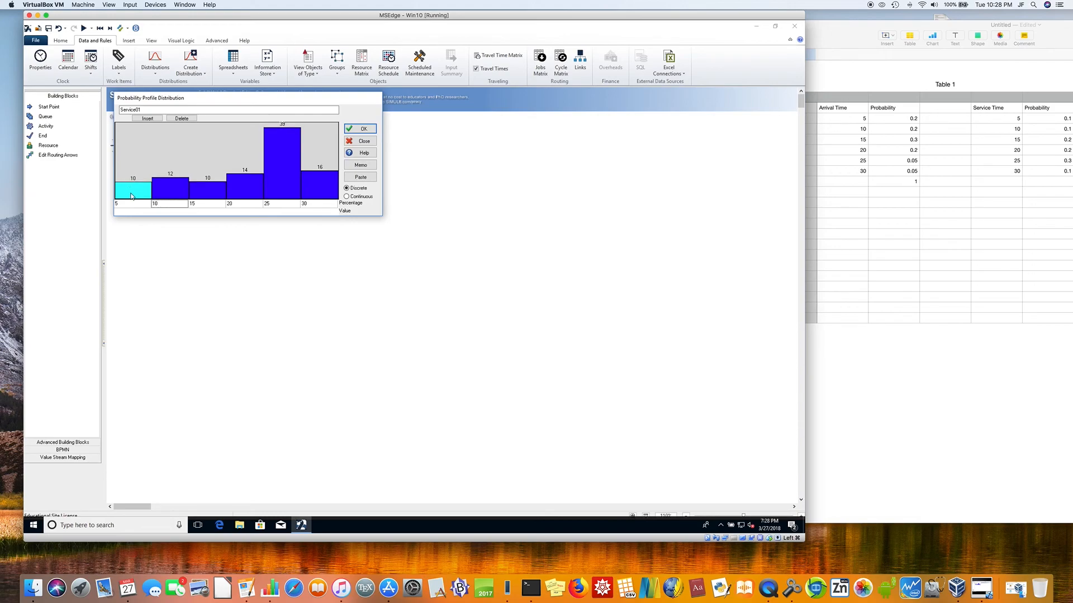
right_click(132, 196)
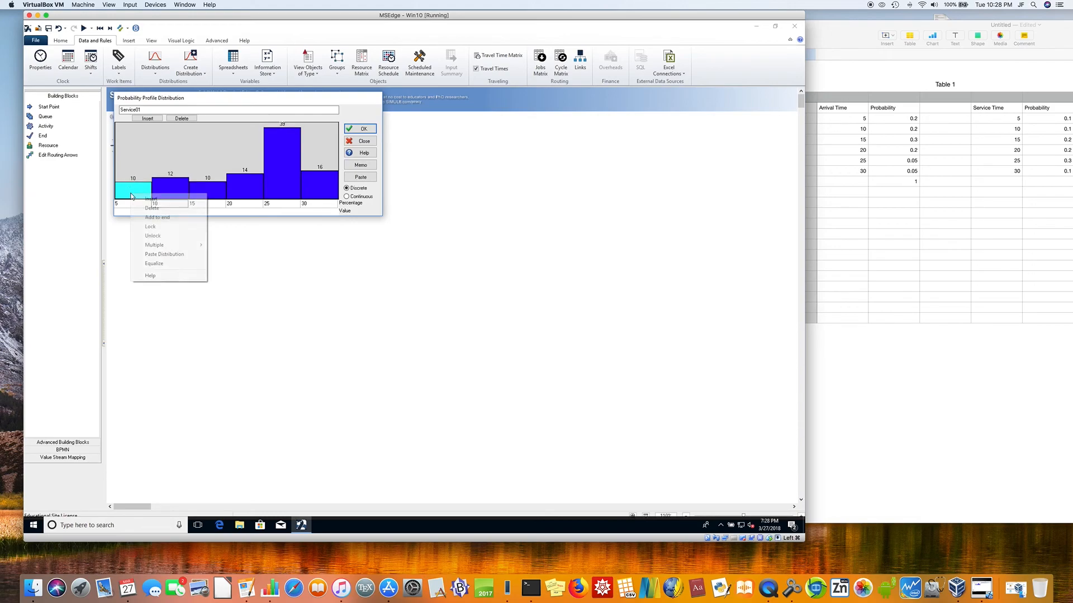
click(149, 227)
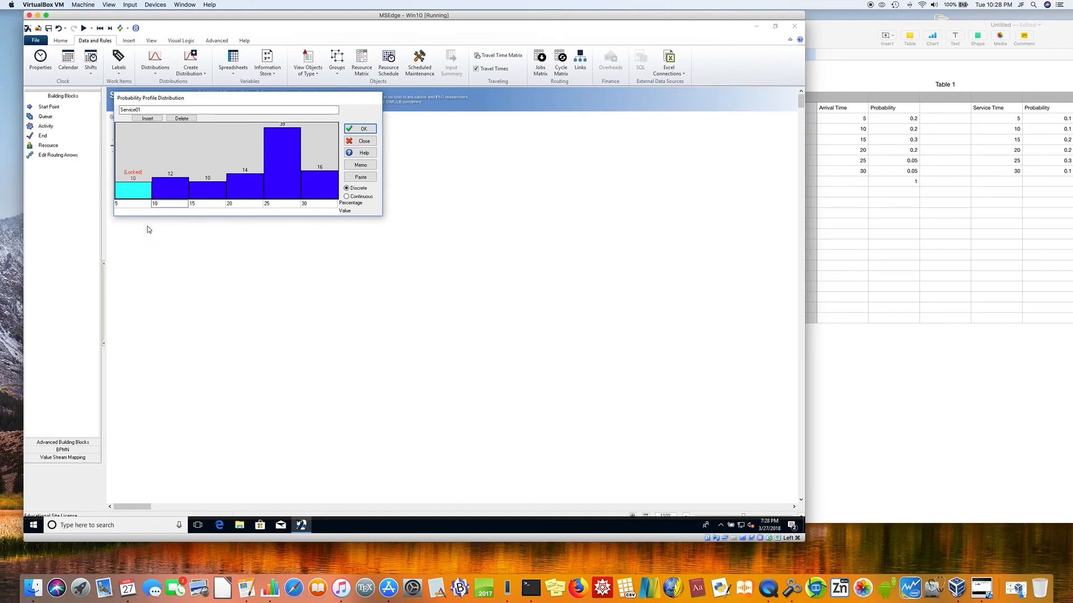
drag(163, 196, 164, 182)
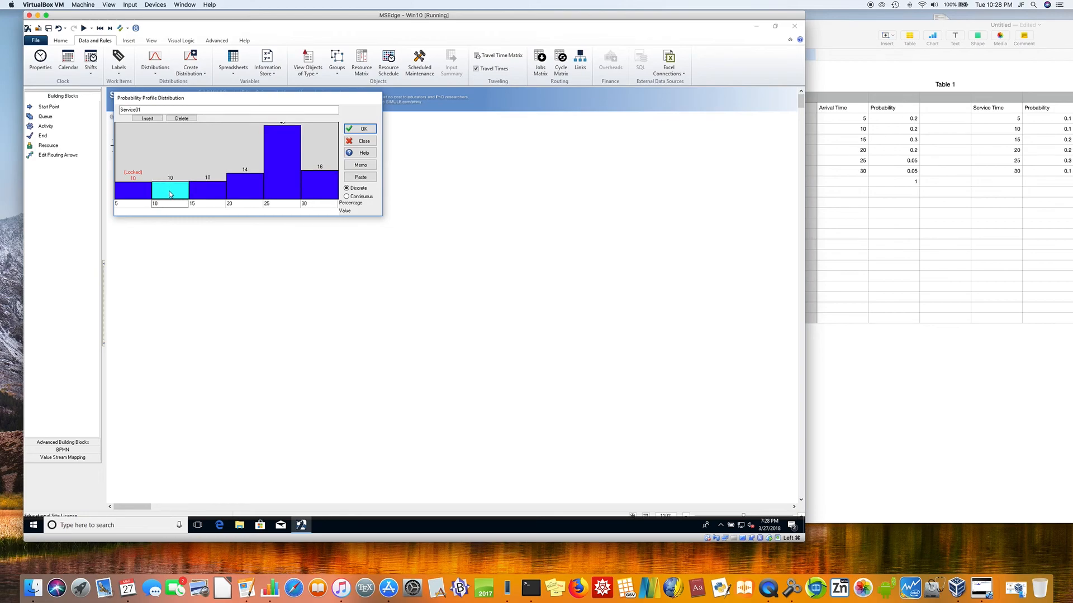
right_click(169, 191)
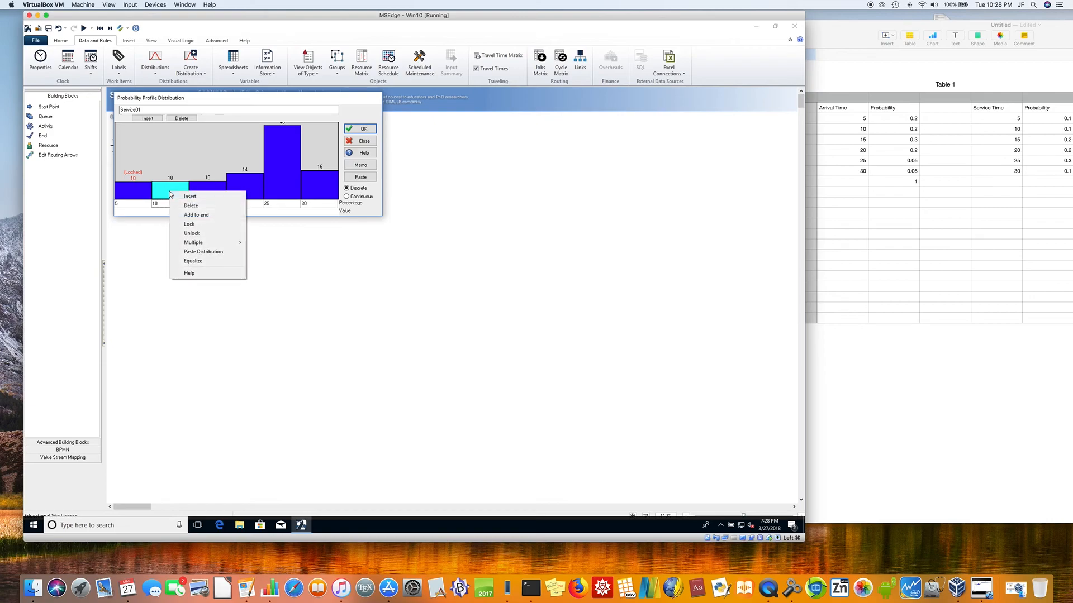
click(194, 225)
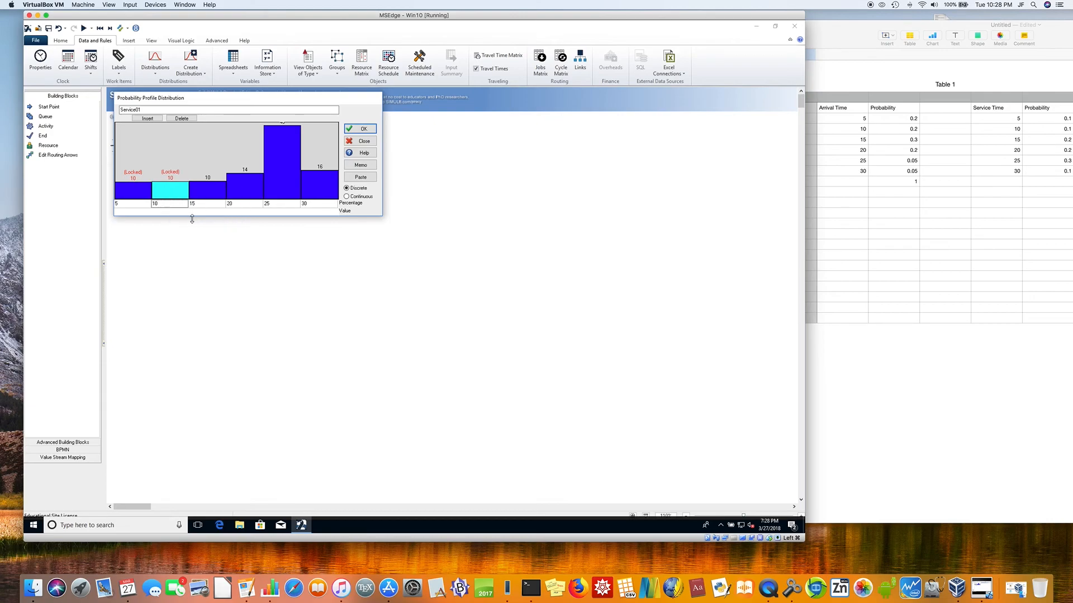
Step: Set the bars for values 15 and 20 to 20 percent each and lock both
click(213, 186)
drag(213, 187, 215, 166)
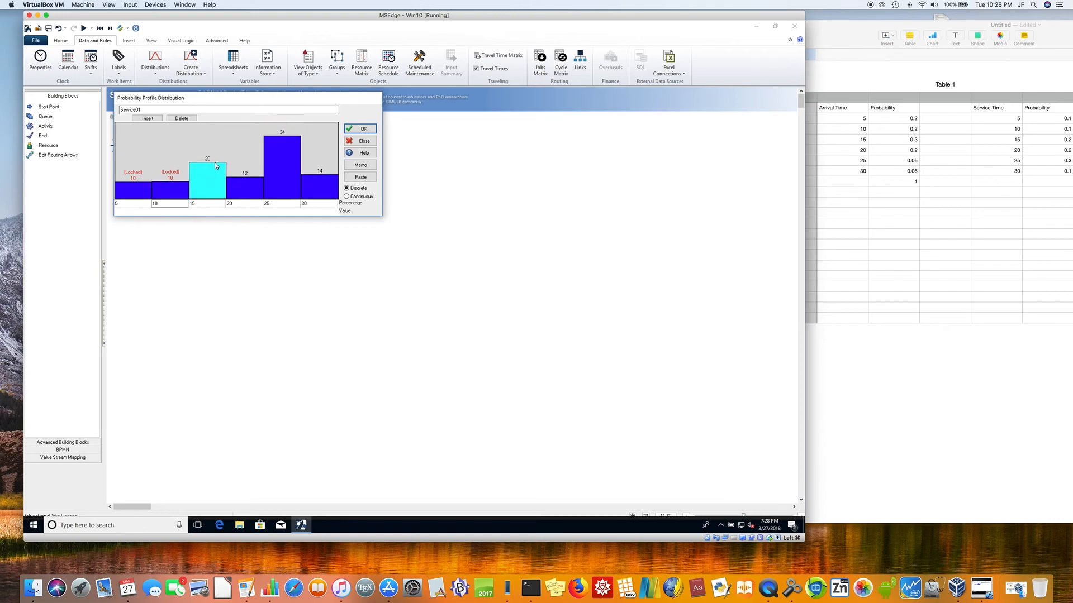
right_click(215, 181)
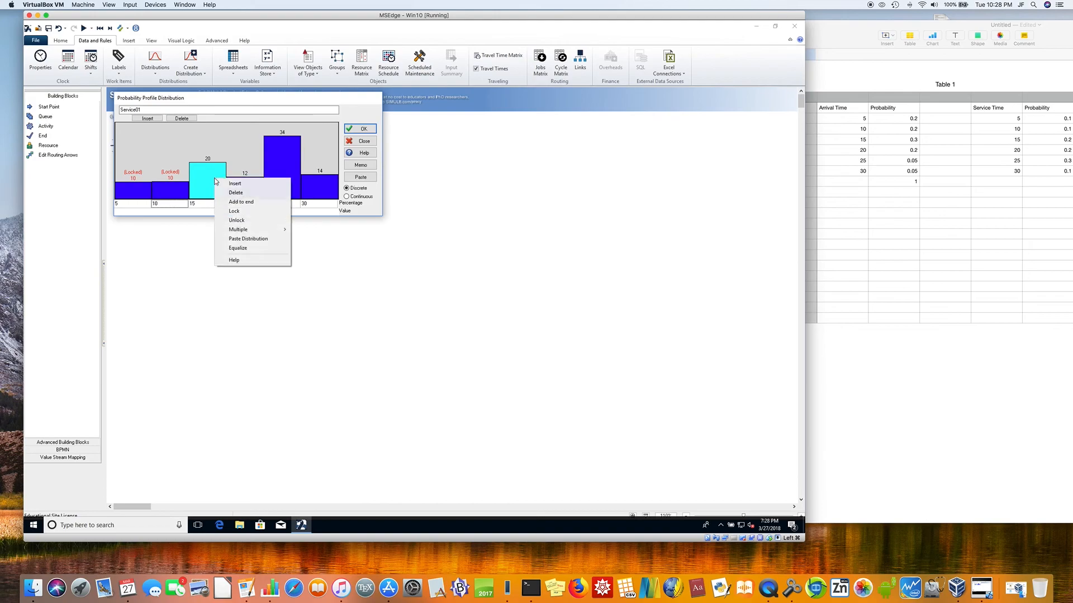
click(234, 211)
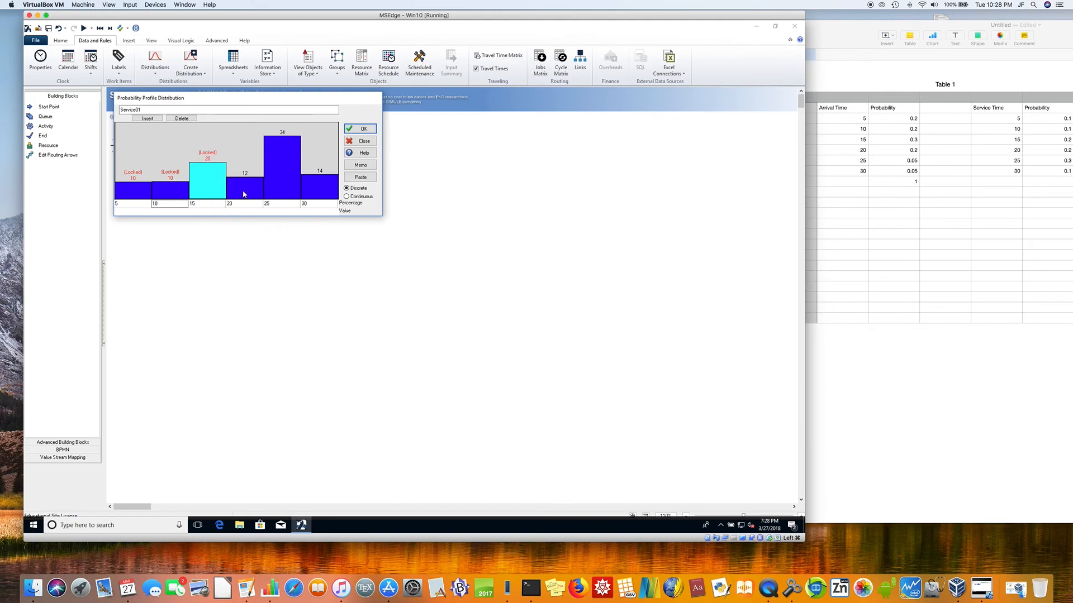
drag(243, 193, 243, 163)
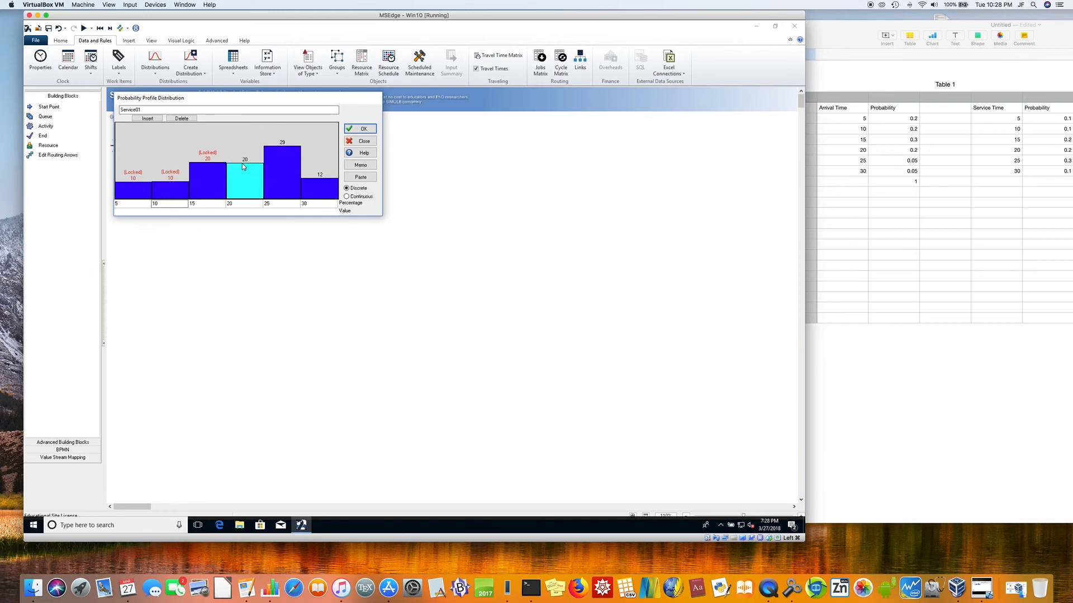
right_click(246, 181)
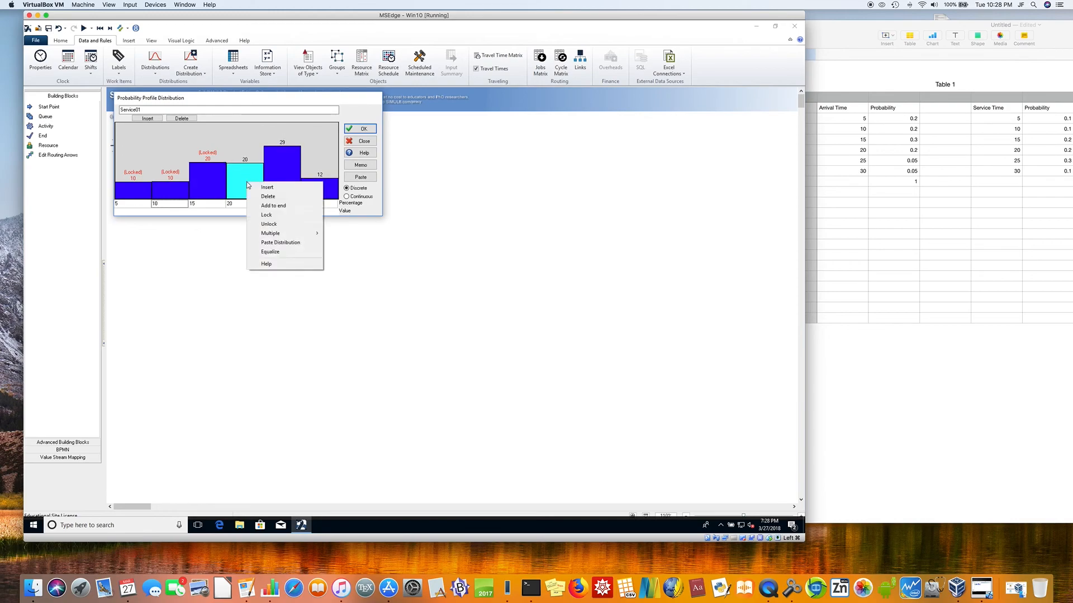
click(265, 214)
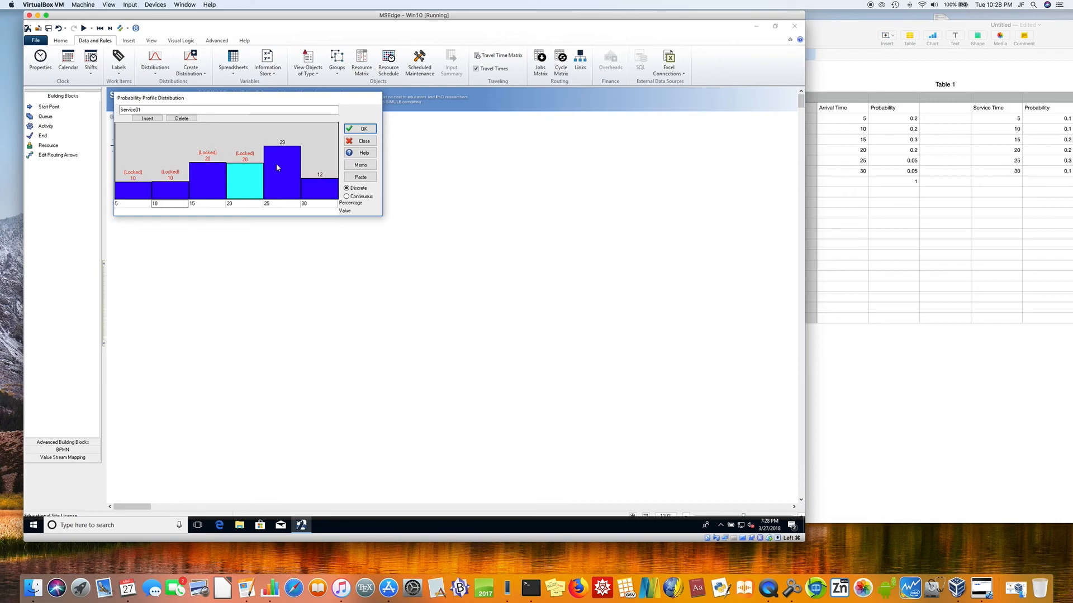
Step: Set the bar for value 25 to 30 percent and lock it
drag(281, 170, 281, 145)
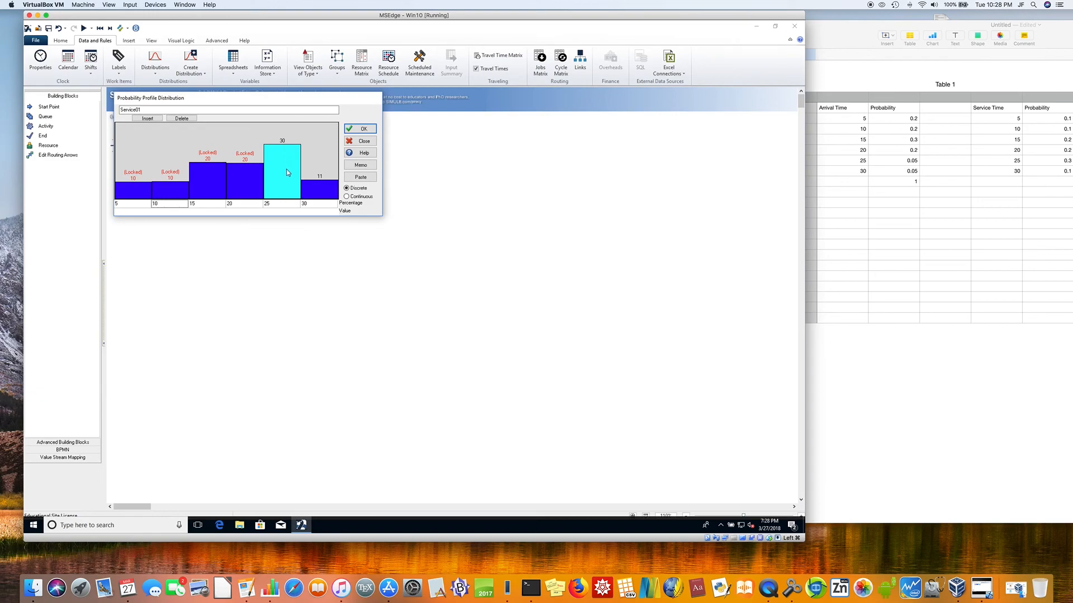
right_click(287, 170)
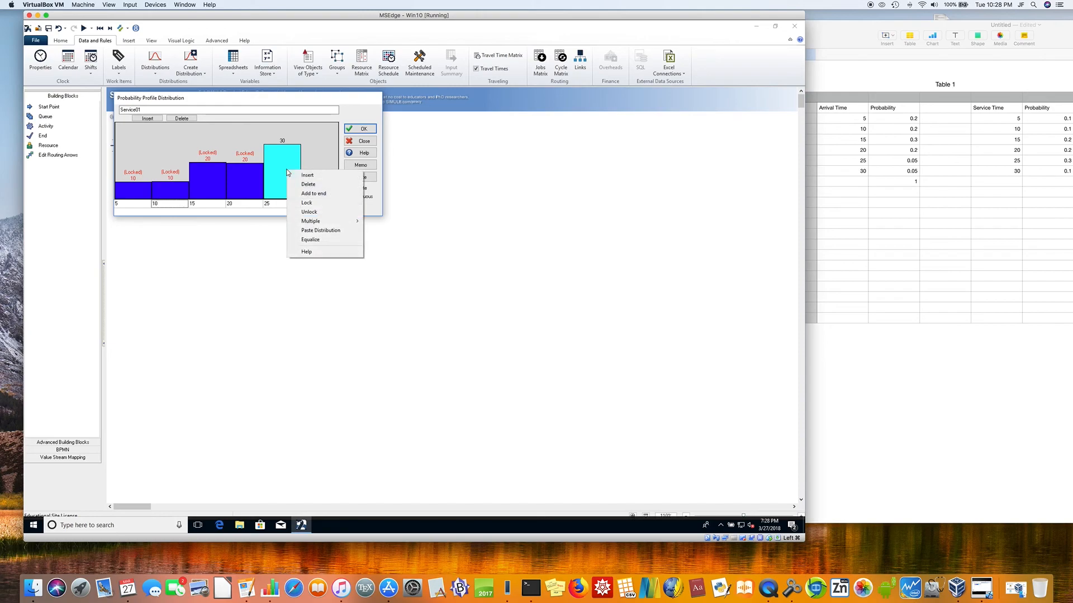
click(307, 203)
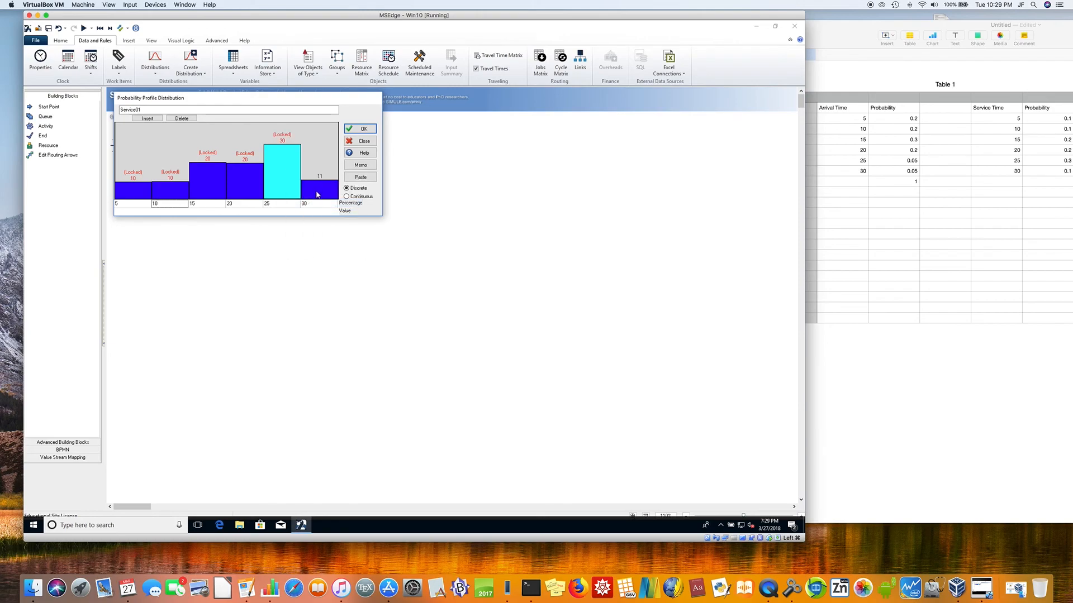
Step: Try to equalize the Service01 profile from the bar for value 30
click(317, 195)
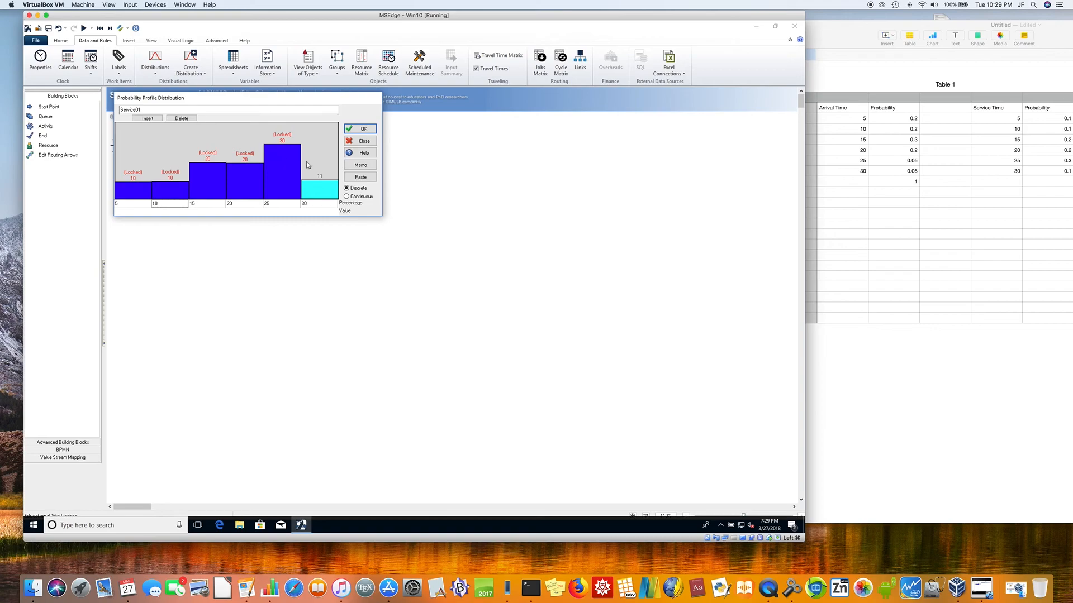
right_click(323, 188)
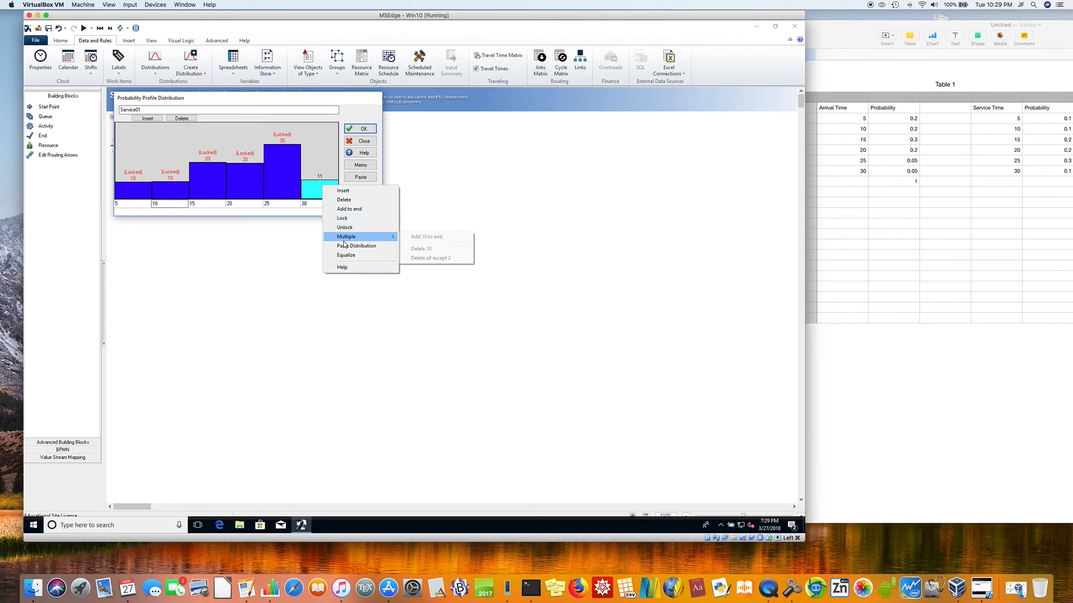
click(353, 257)
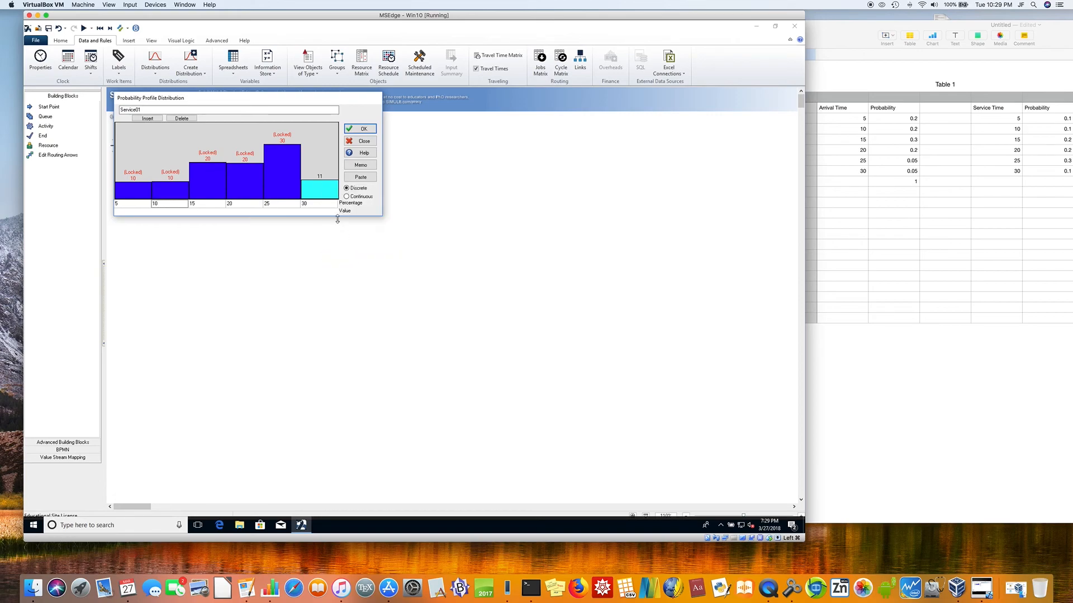
Step: Re-enter 30 as the last bar's value and delete that bar from the Service01 profile
right_click(321, 188)
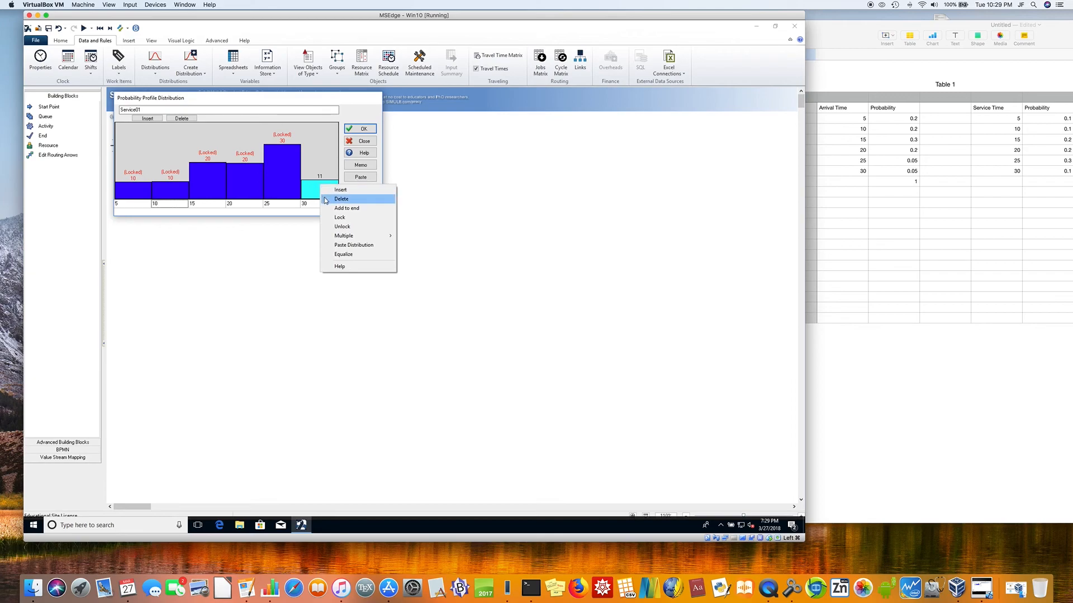
click(327, 200)
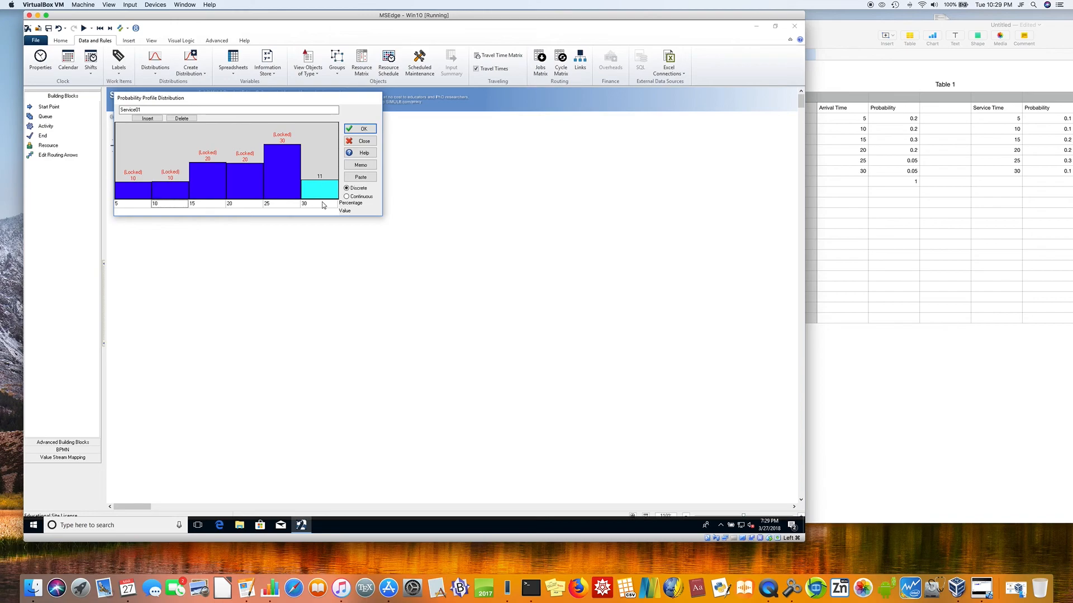
click(323, 204)
double_click(317, 203)
text(30)
right_click(323, 195)
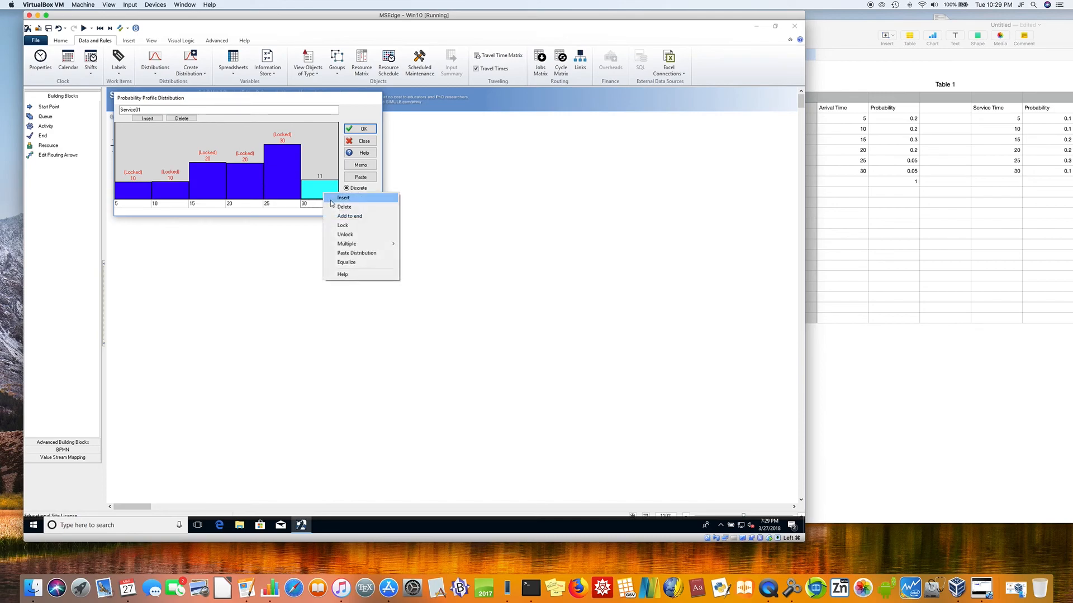
click(336, 210)
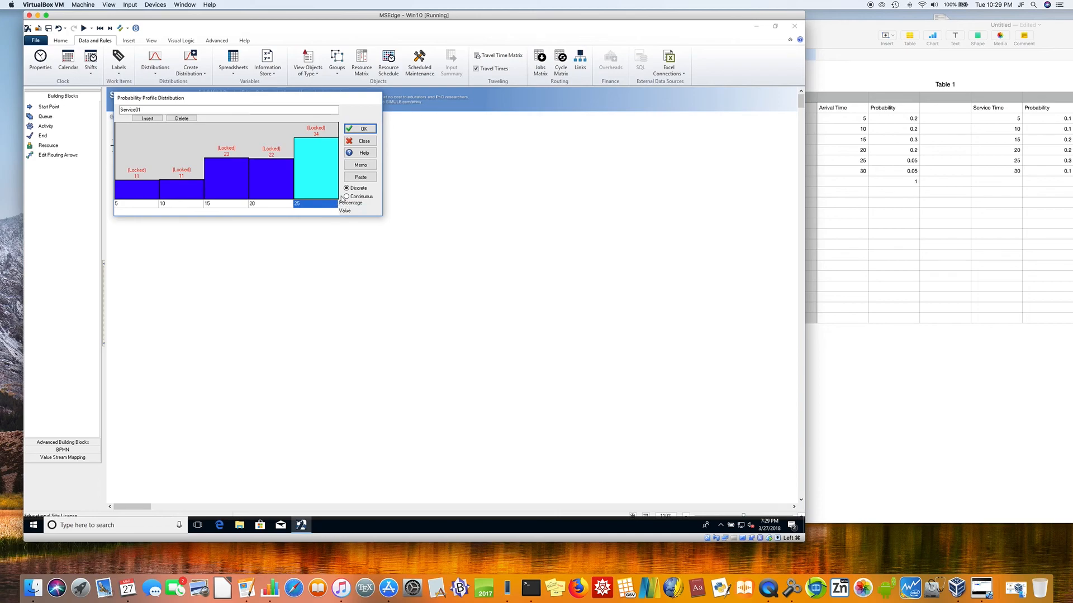
Step: Insert a new bar before the bar for value 25 and unlock the Service01 bars
right_click(318, 164)
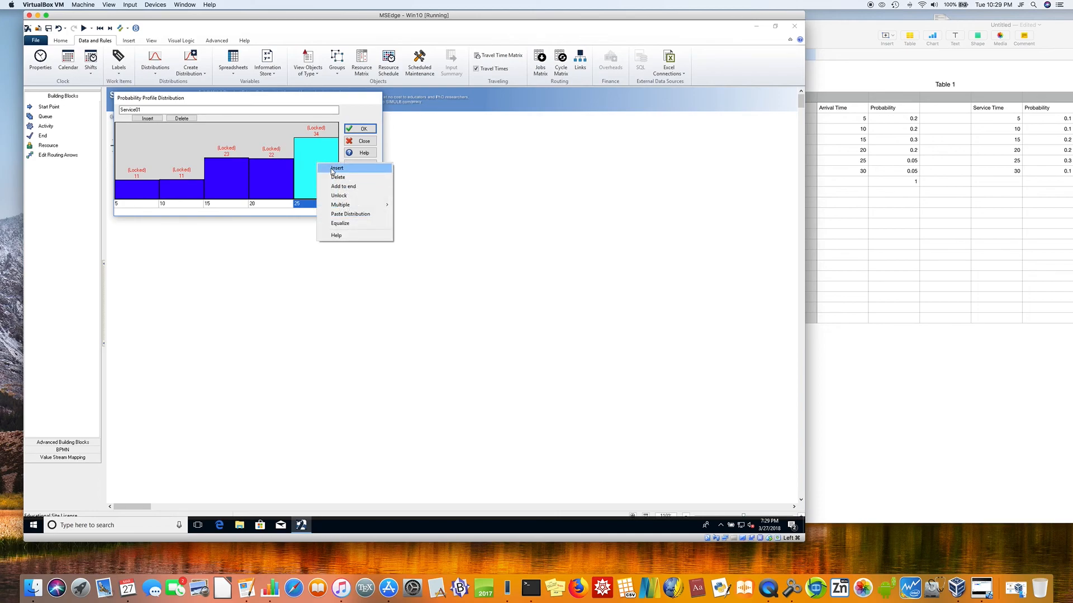
click(336, 168)
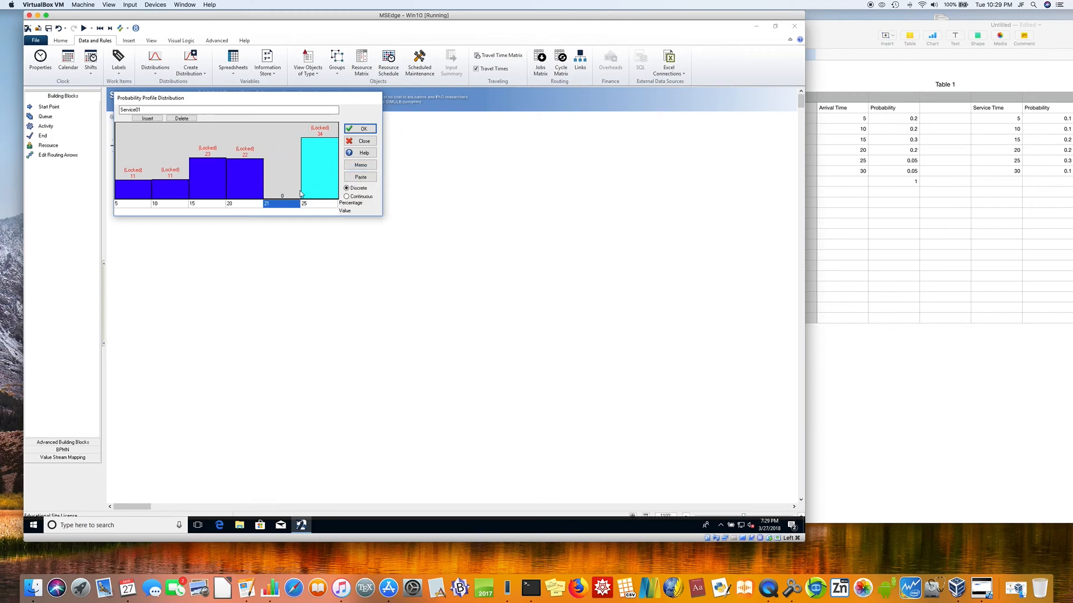
right_click(318, 162)
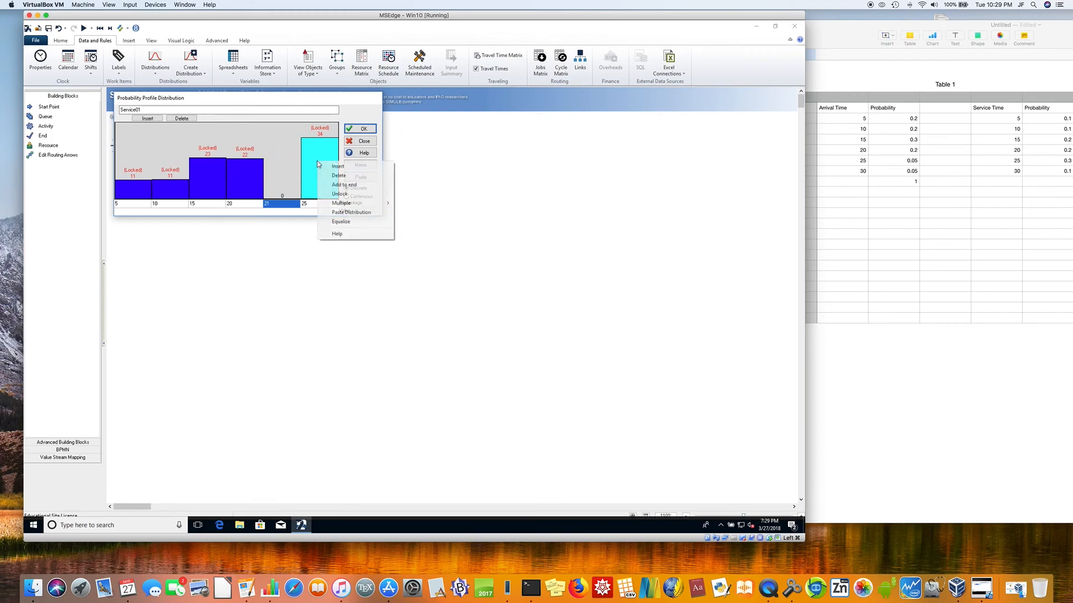
click(335, 194)
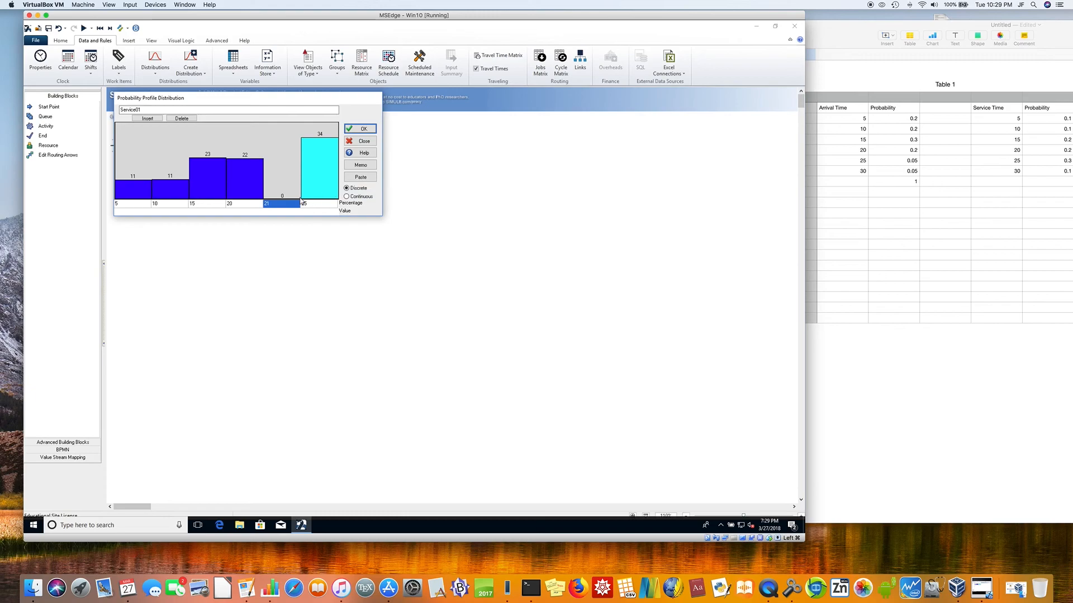
Step: Raise the newly inserted bar to 30 percent, and set the last bar to 10 percent and lock it
drag(284, 201, 284, 147)
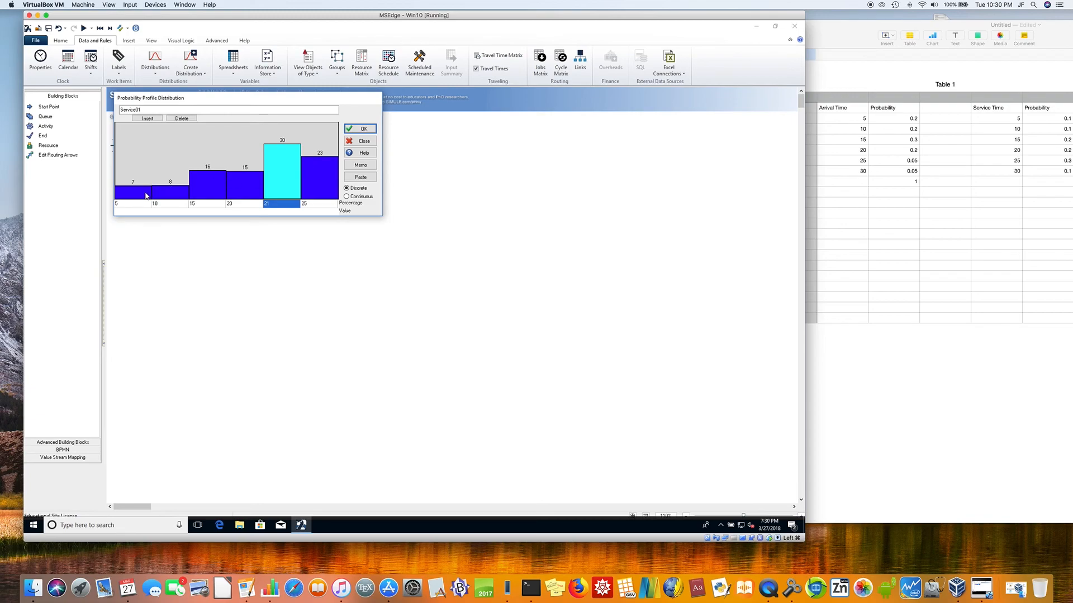
click(313, 183)
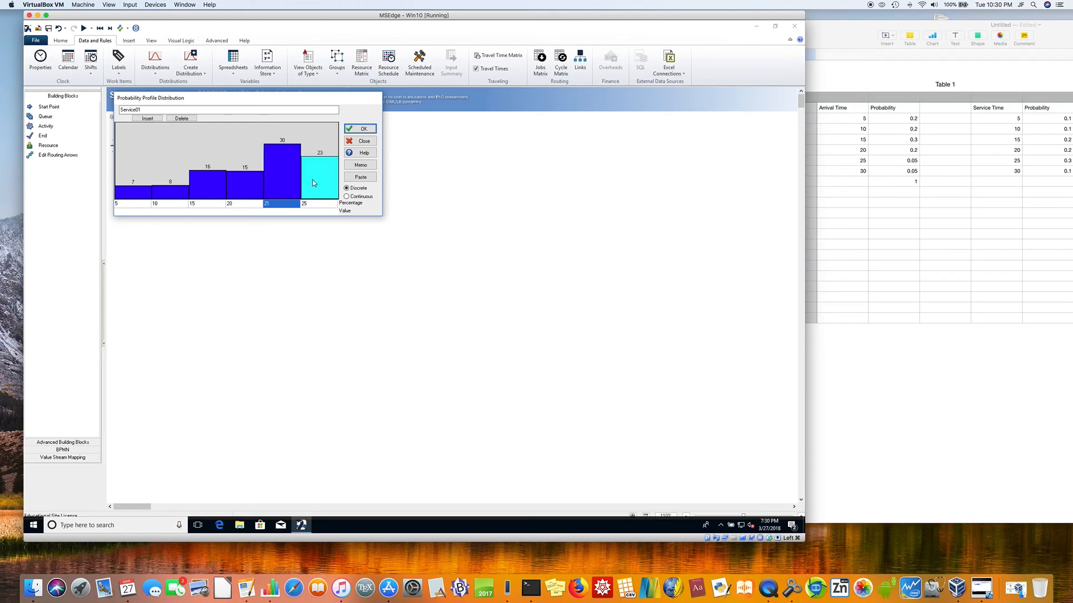
drag(313, 181, 316, 185)
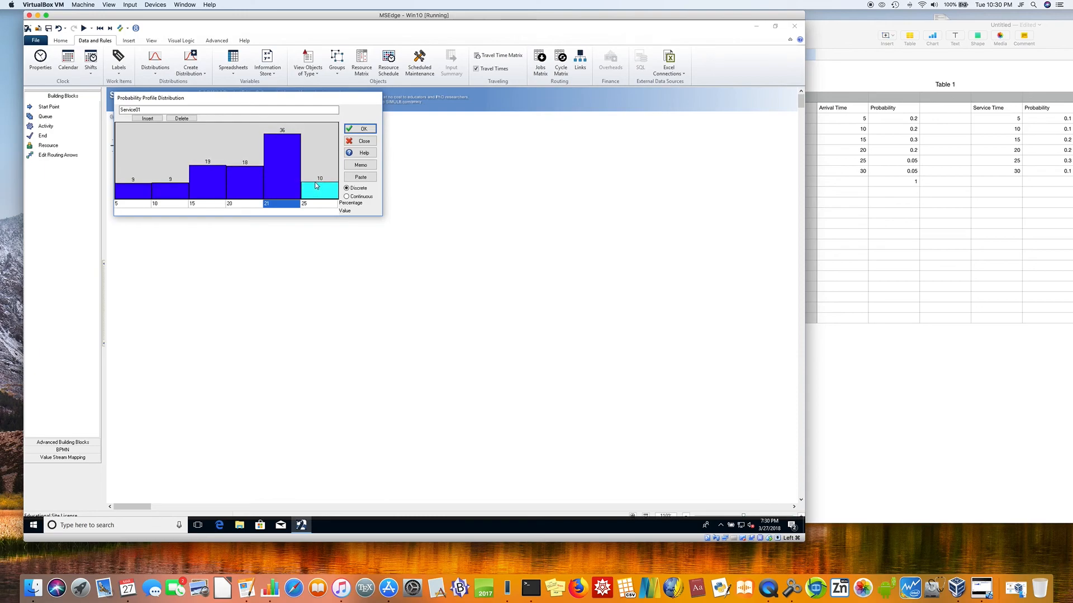
right_click(320, 195)
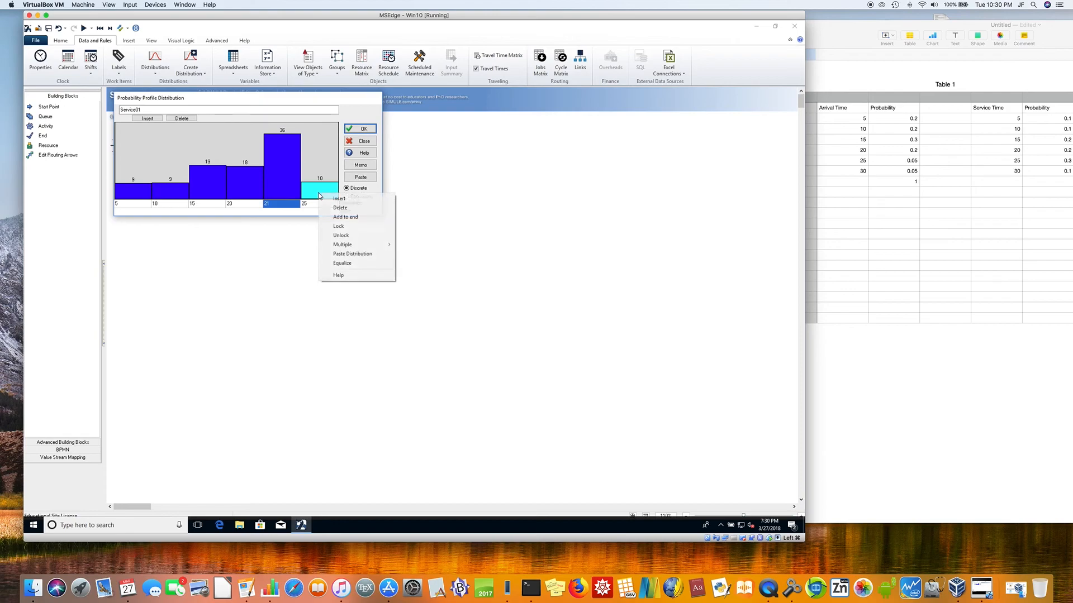
click(337, 226)
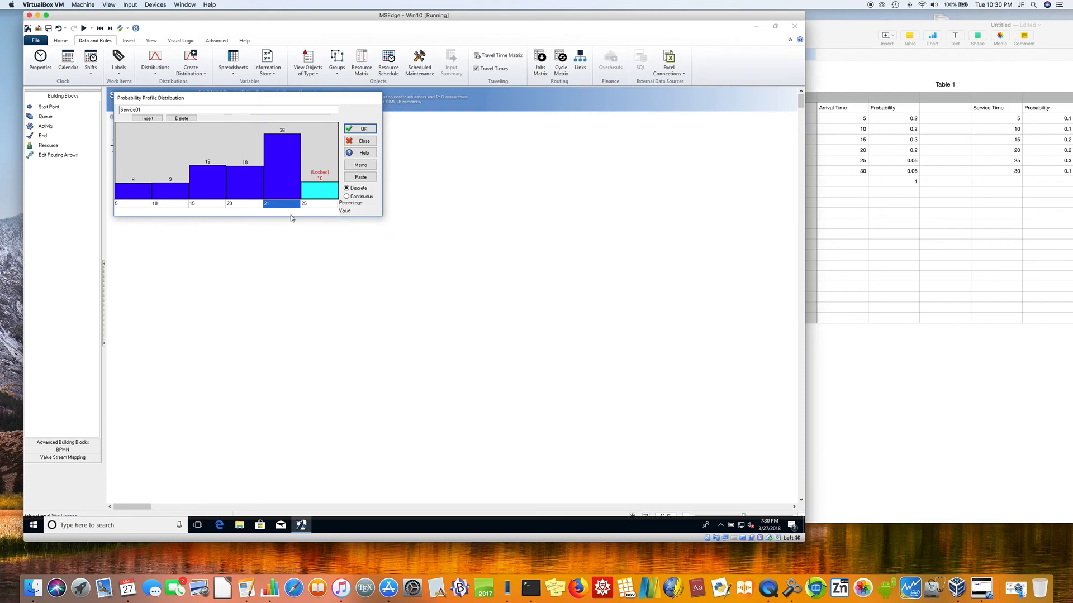
Step: Bring the inserted fifth bar back to 30 percent and lock it
drag(279, 166, 281, 148)
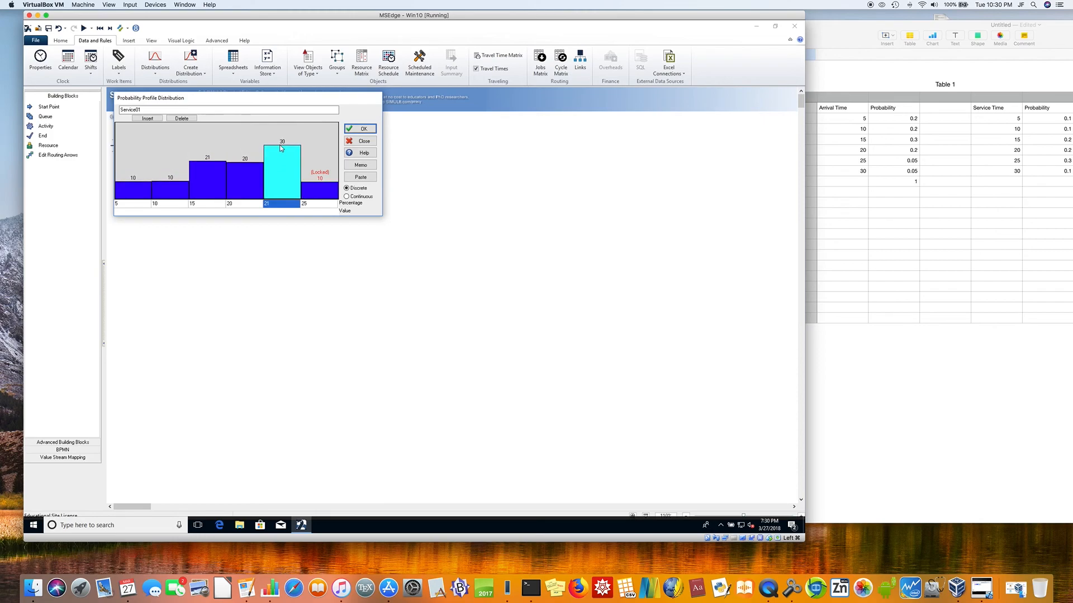
right_click(290, 179)
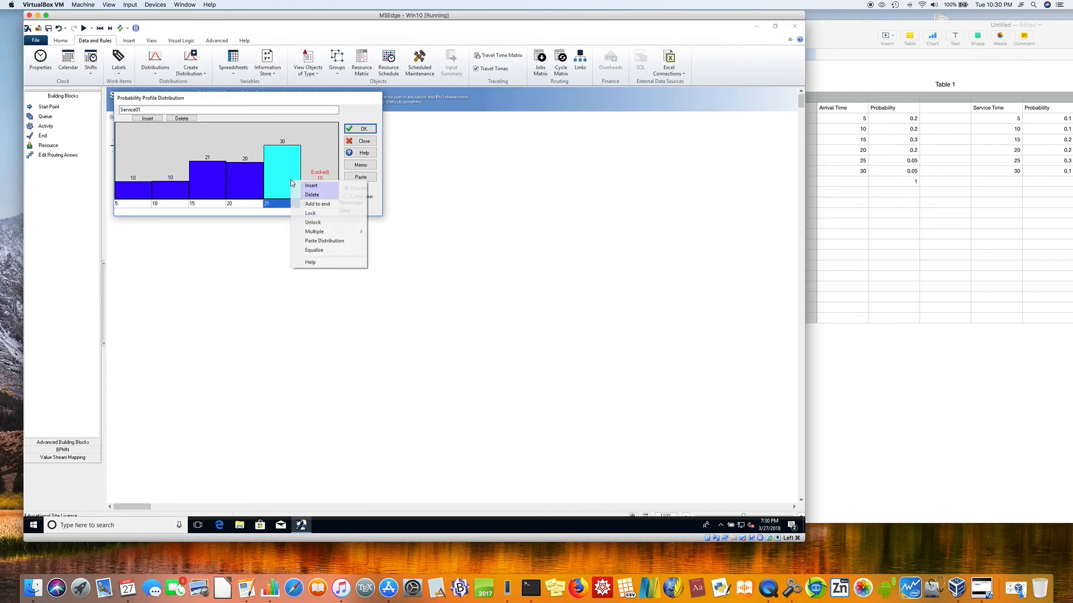
click(311, 214)
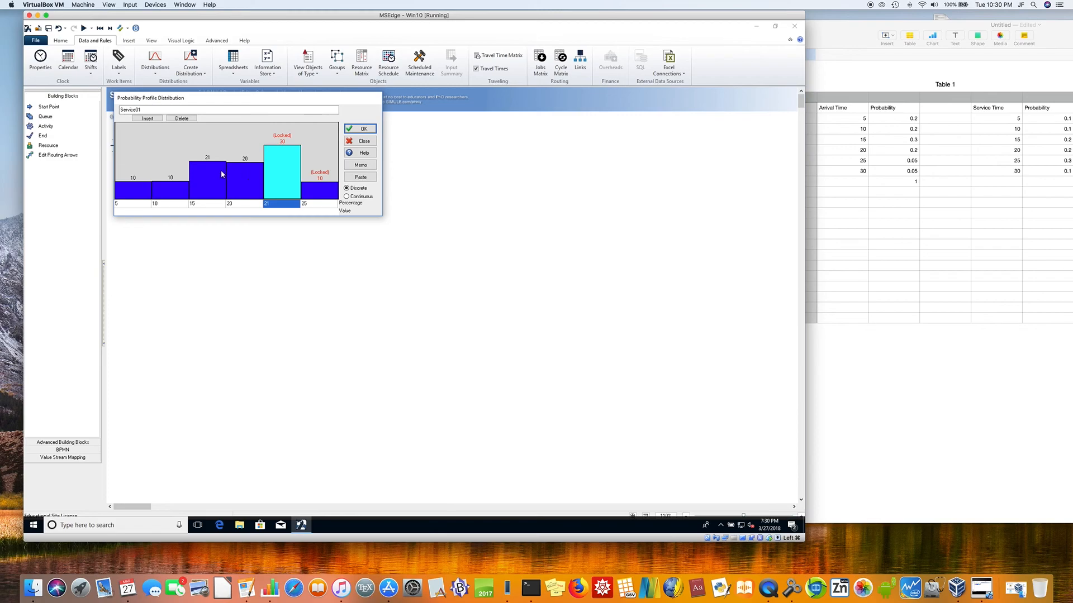
Step: Lock the bar for value 20 at 20 percent
drag(222, 174, 224, 163)
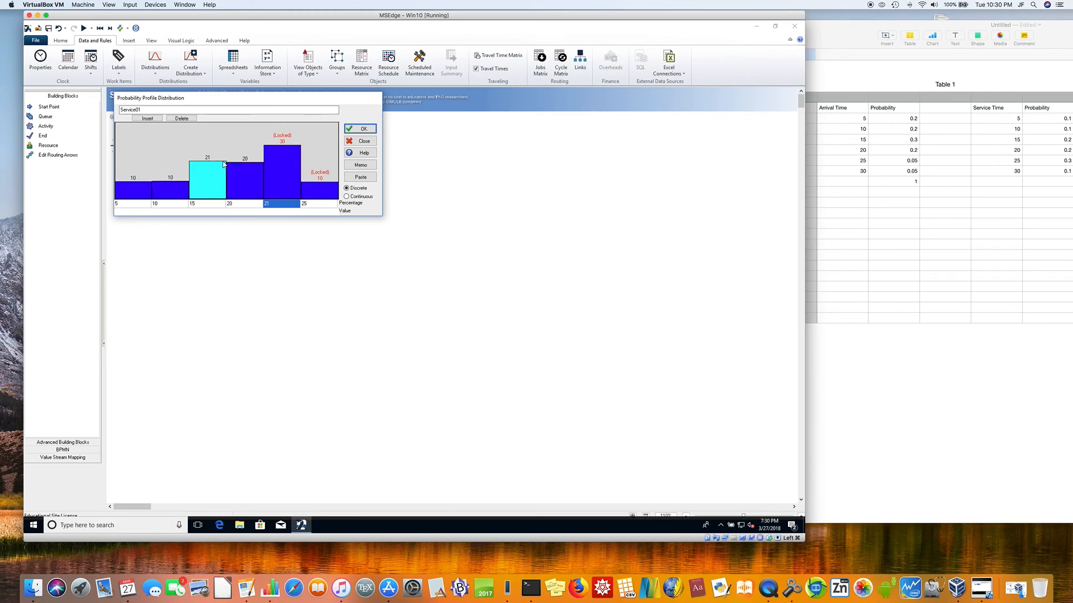
right_click(251, 168)
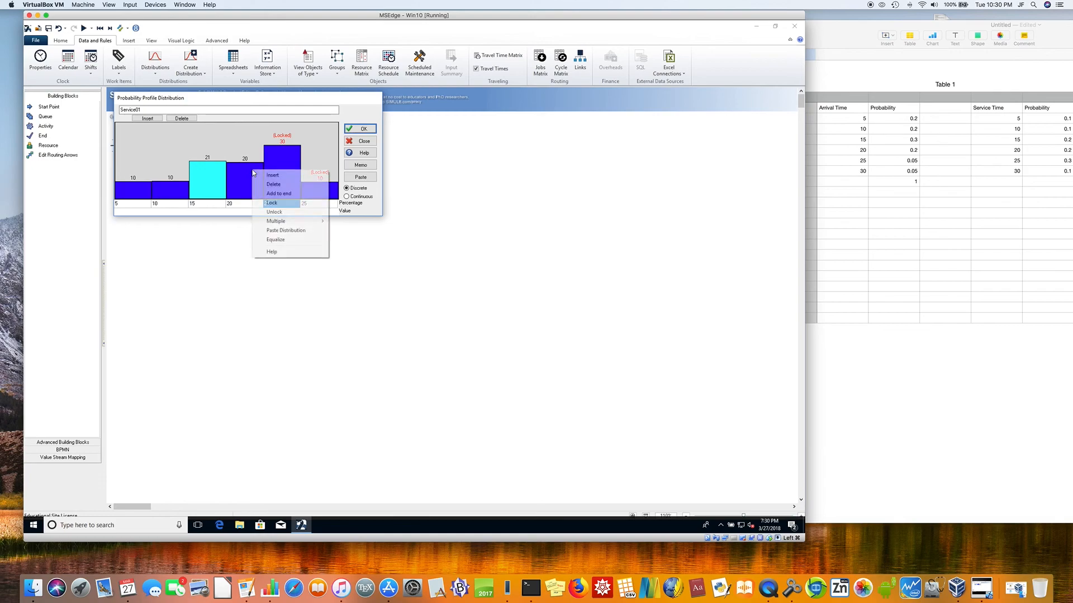
click(270, 203)
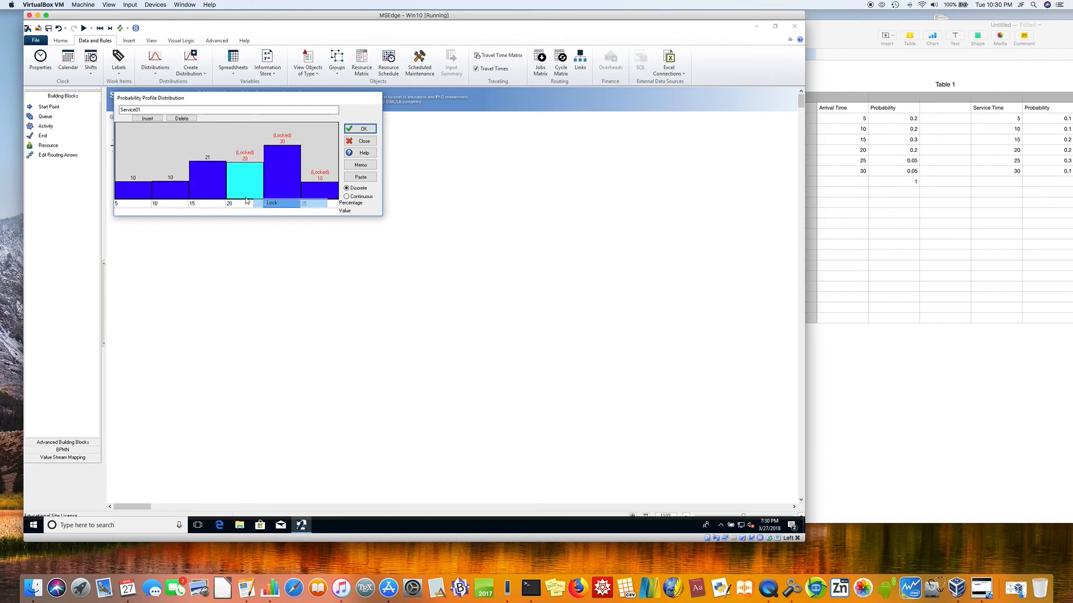
Step: Set the bar for value 15 to 20 percent and lock it, and try entering 25 as the fifth bar's value
click(208, 183)
drag(207, 182, 211, 166)
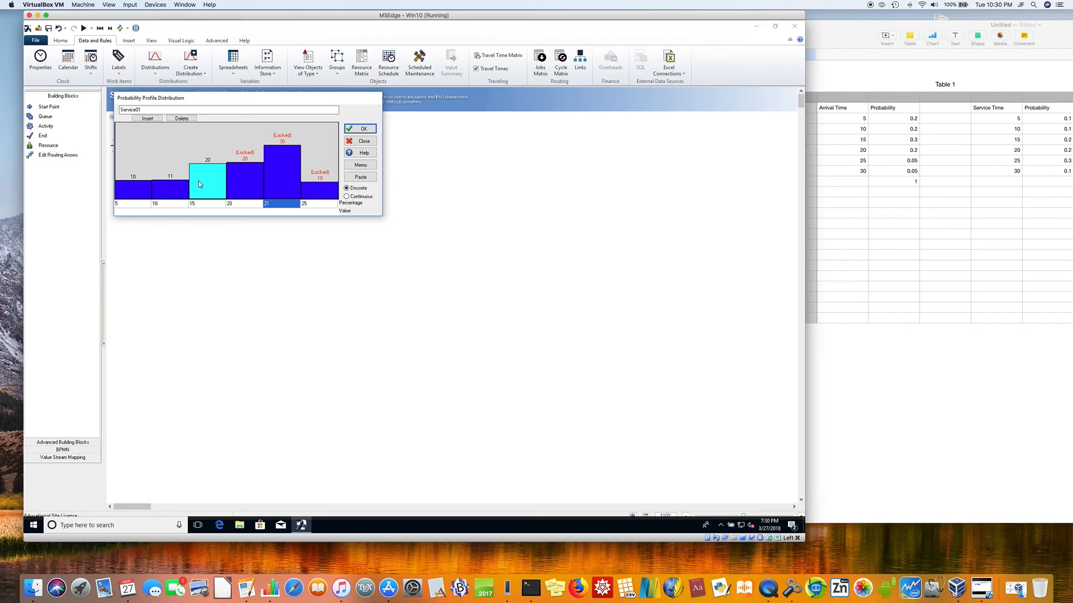
right_click(206, 185)
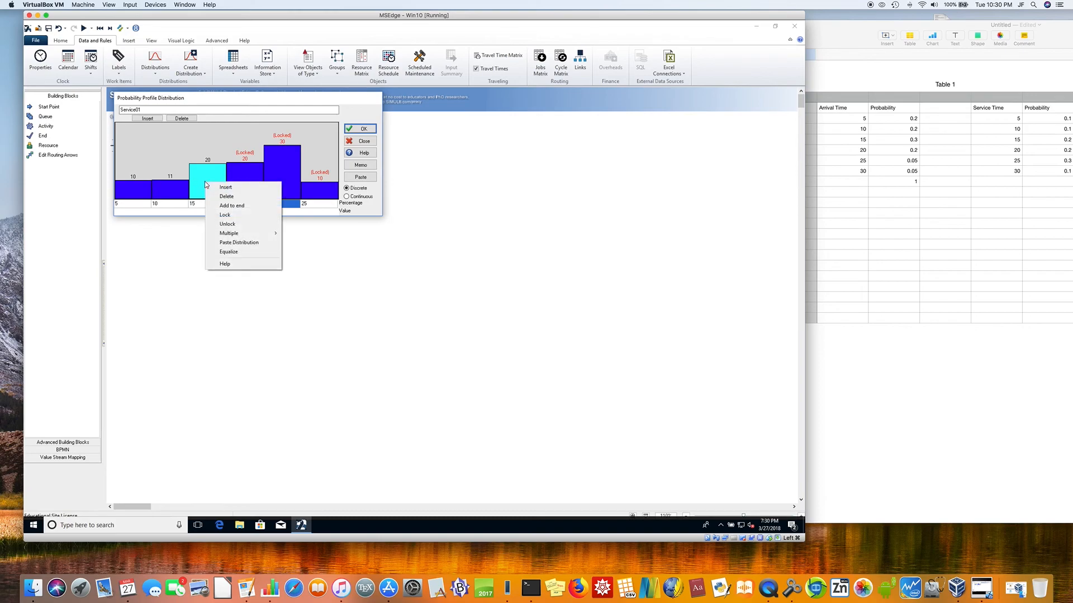
click(224, 215)
click(272, 204)
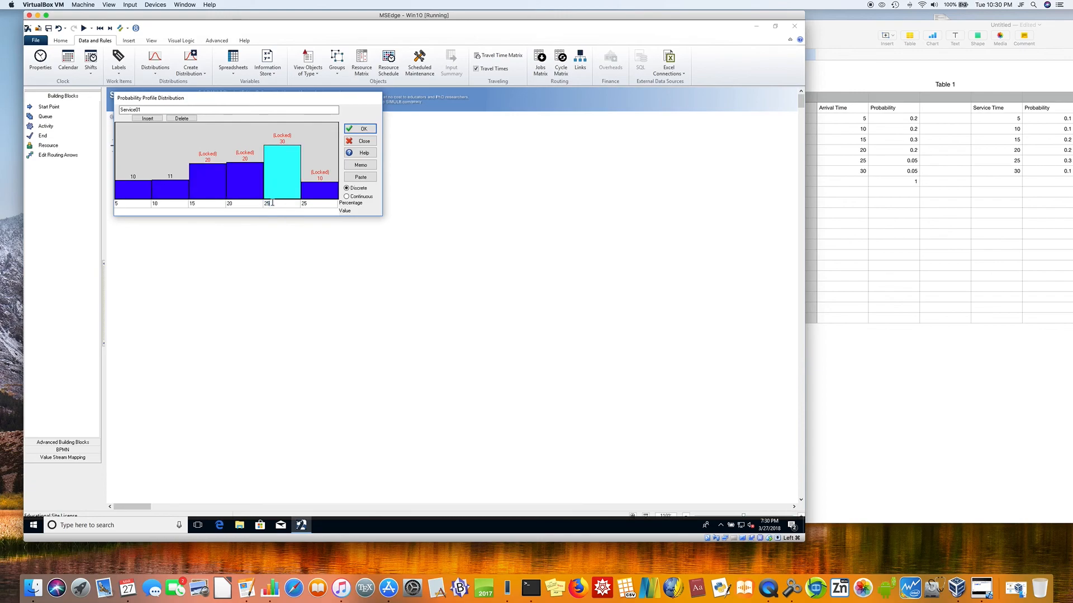
Step: Set the bar for value 10 to 10 percent and lock it
click(178, 188)
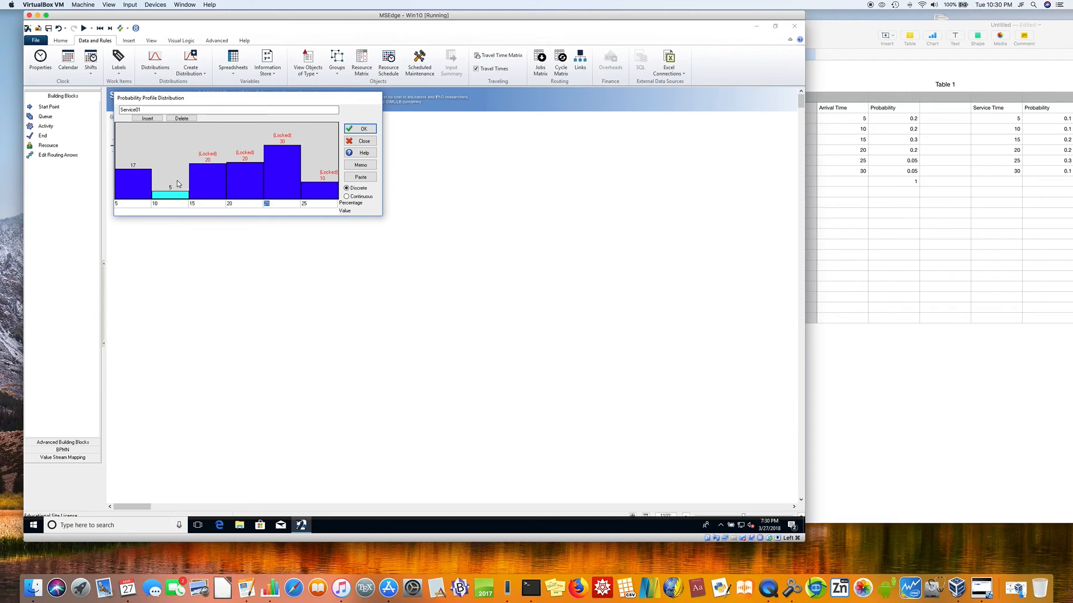
click(177, 178)
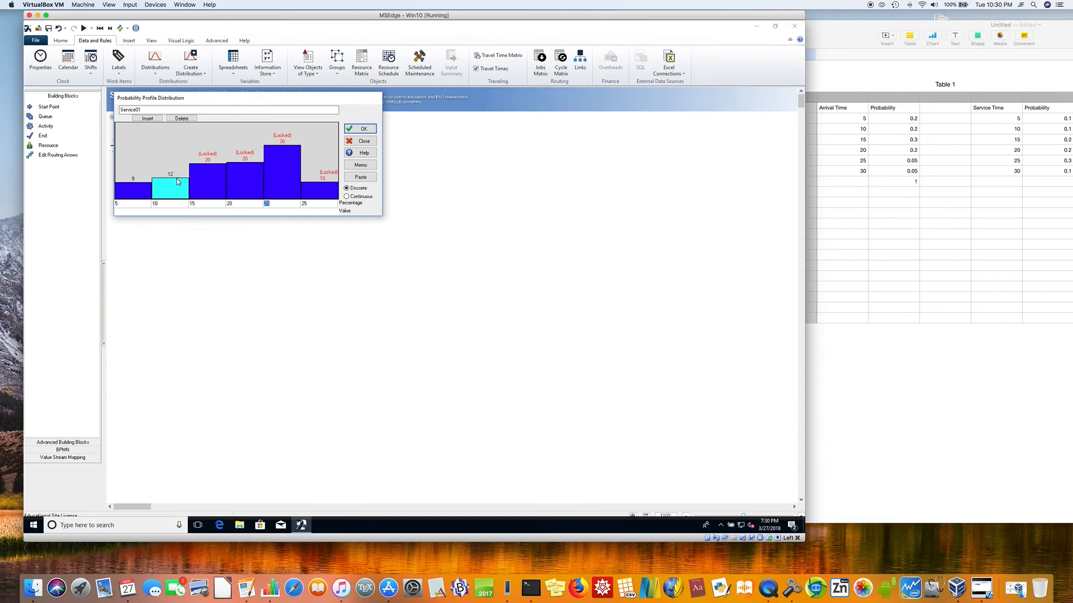
drag(176, 179, 179, 185)
right_click(181, 190)
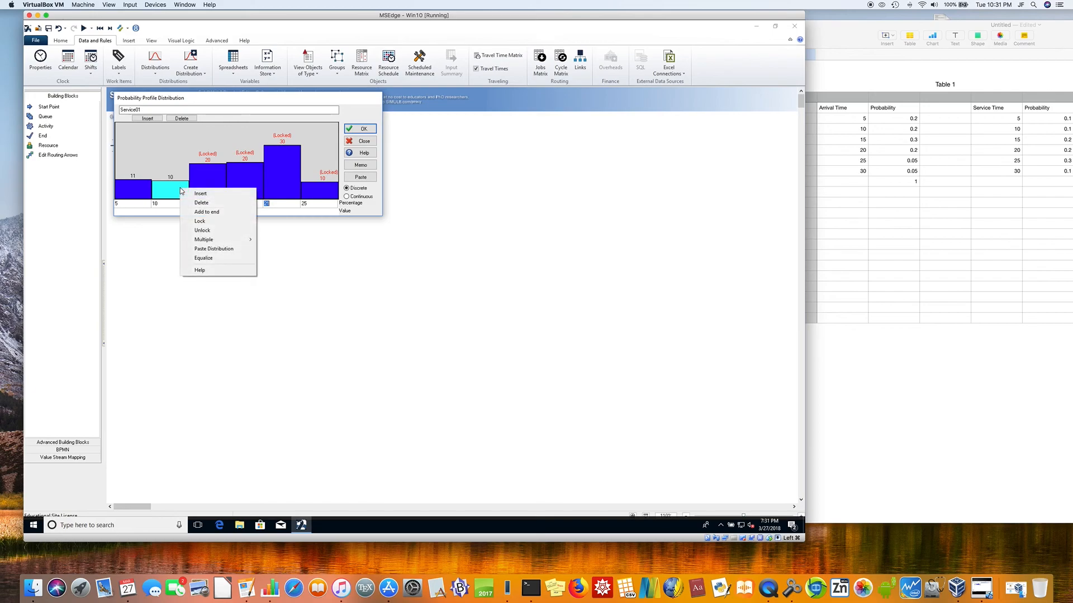
click(204, 222)
Step: Set the first bar's value to 5 and the fifth bar's value to 25 in the Service01 profile
right_click(135, 193)
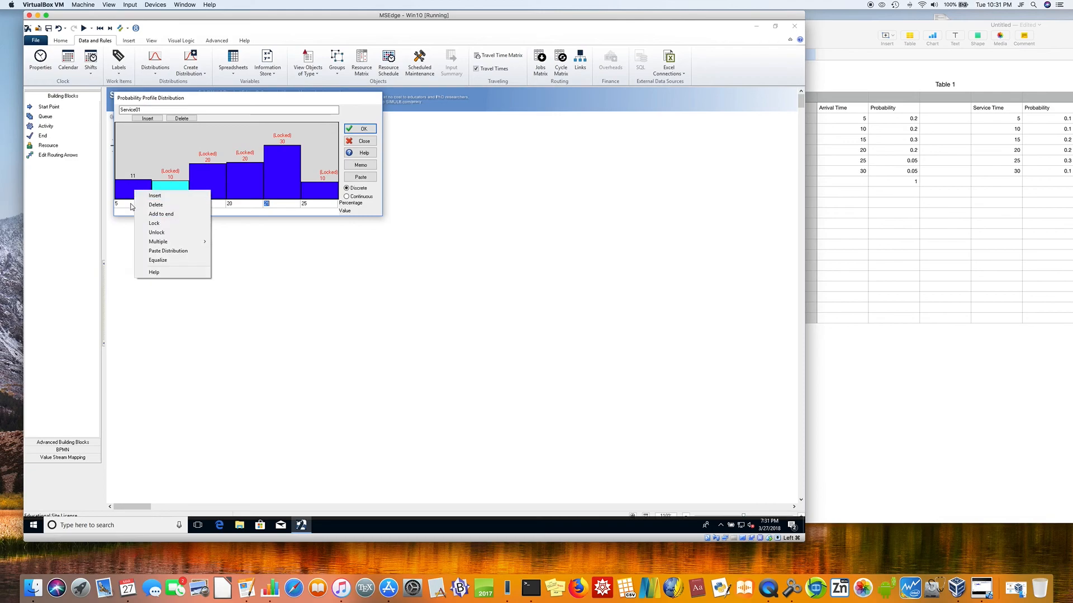
click(132, 206)
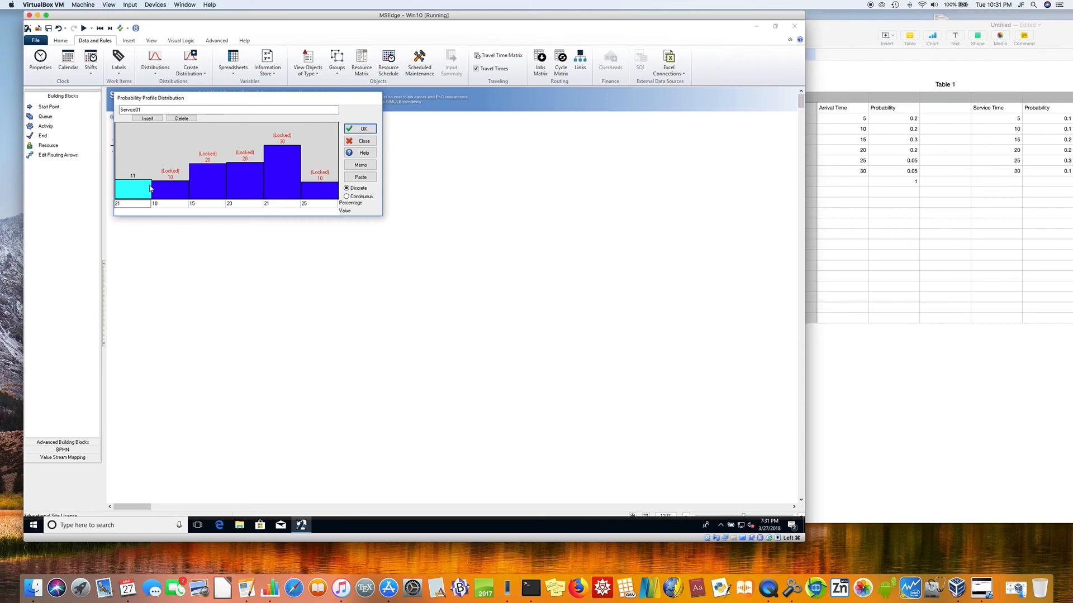
double_click(147, 204)
text(5)
click(159, 206)
click(270, 204)
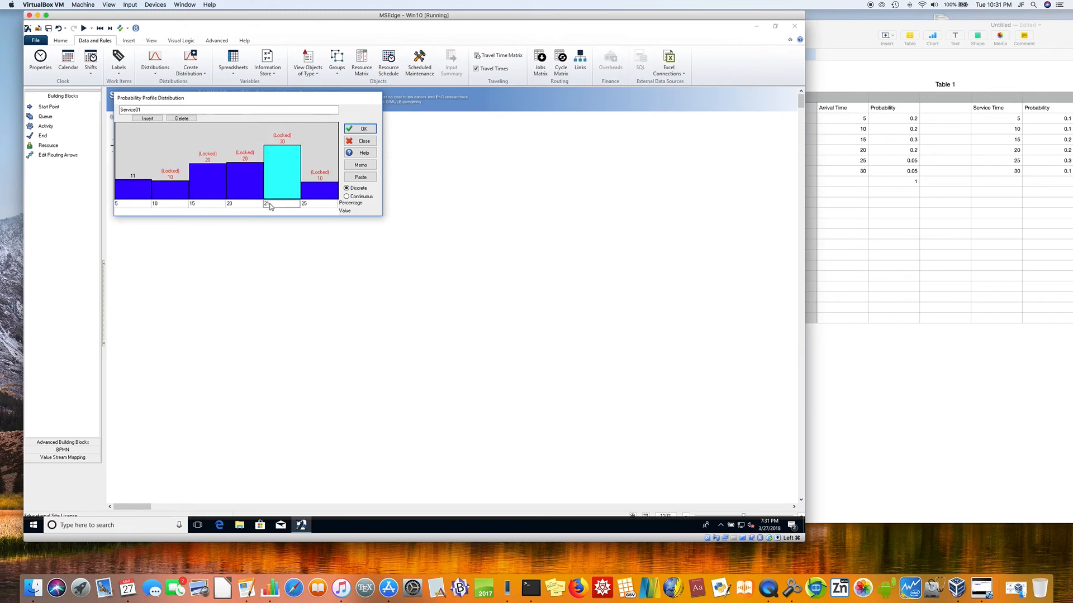
Step: Set the last bar's value to 30 and accept the Service01 profile
click(315, 206)
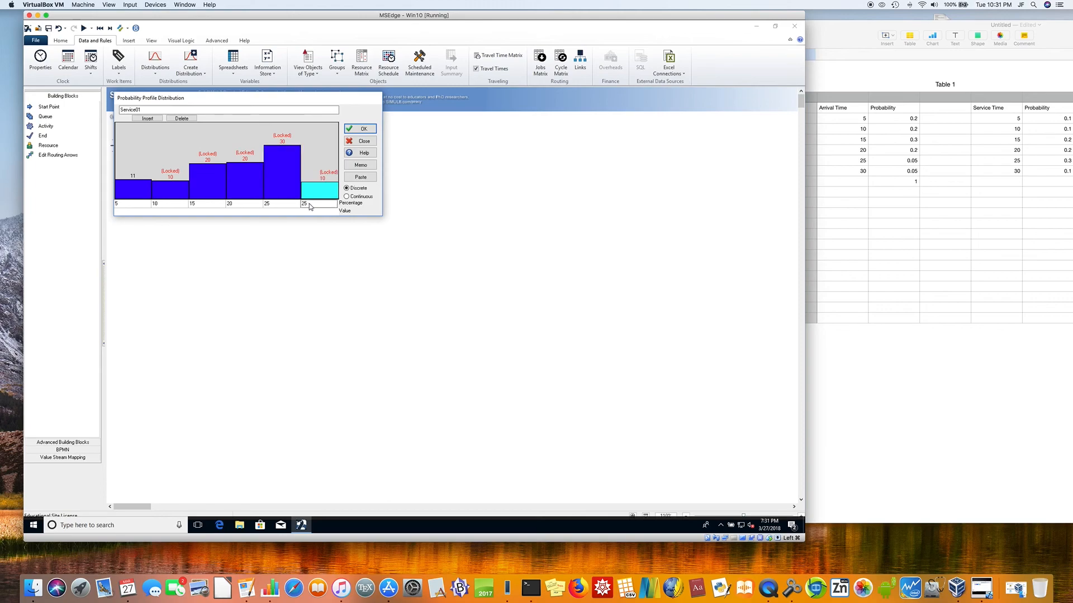
text(30)
click(369, 130)
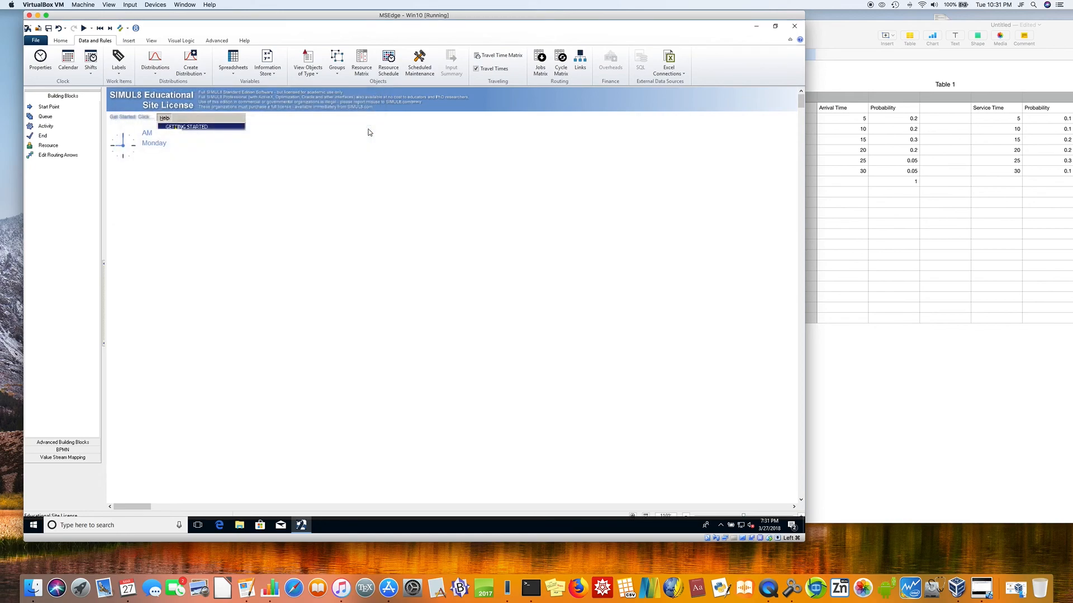
Step: Change the simulation clock display to Digital in the clock properties
right_click(124, 150)
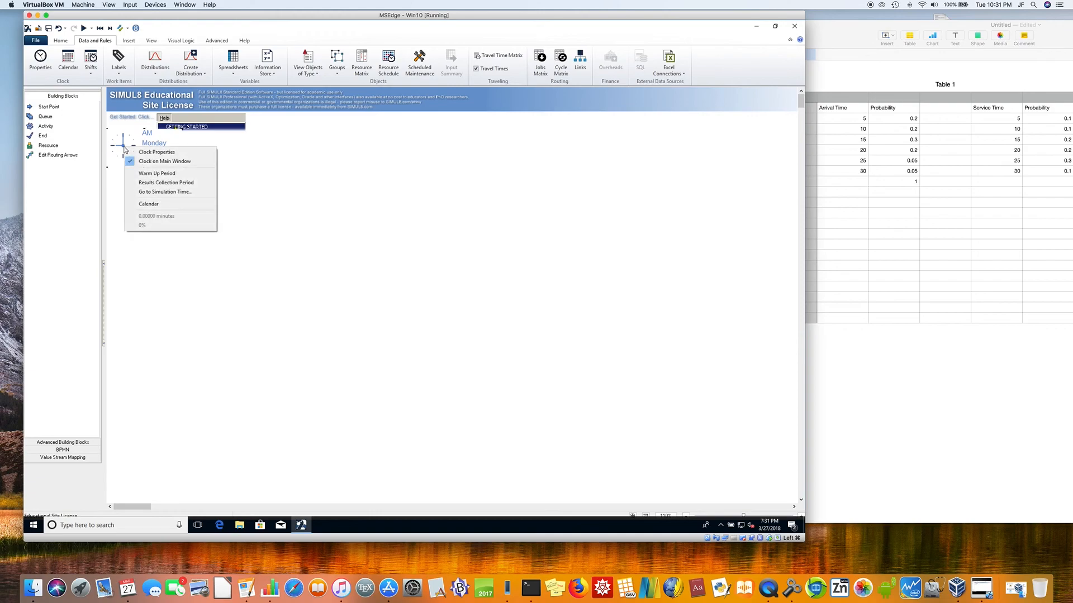
click(143, 154)
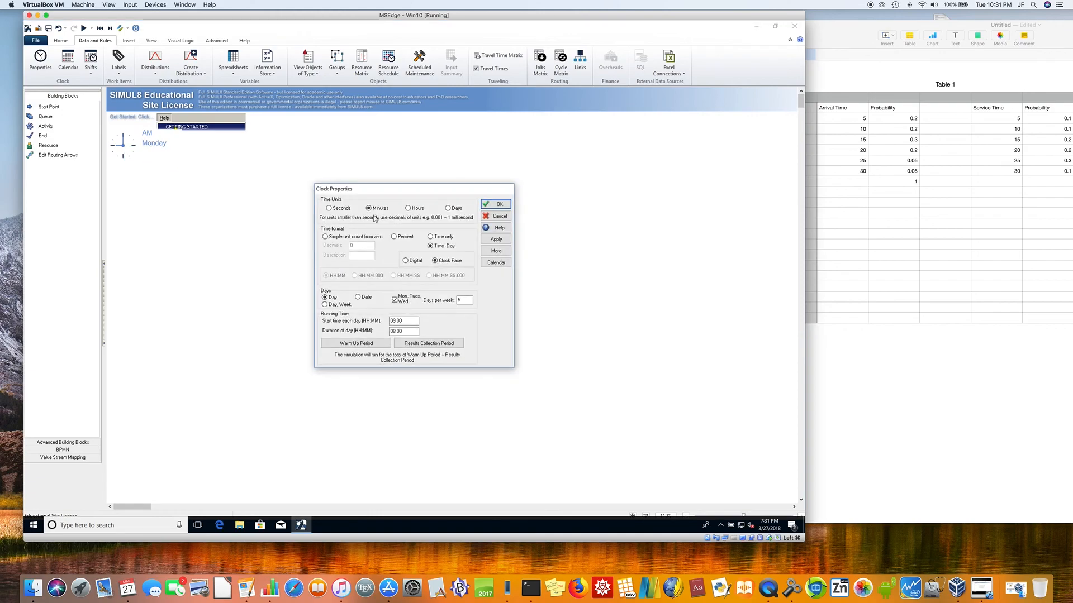
click(406, 262)
click(493, 204)
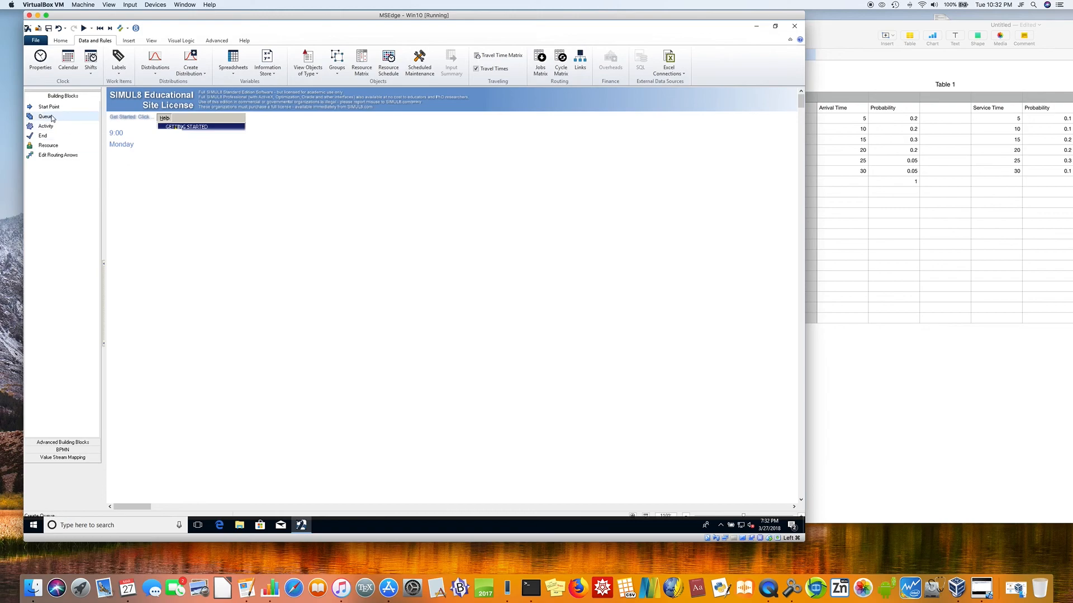
Step: Build a linked row of a start point, a queue, an activity and an end across the simulation window
drag(51, 110, 144, 225)
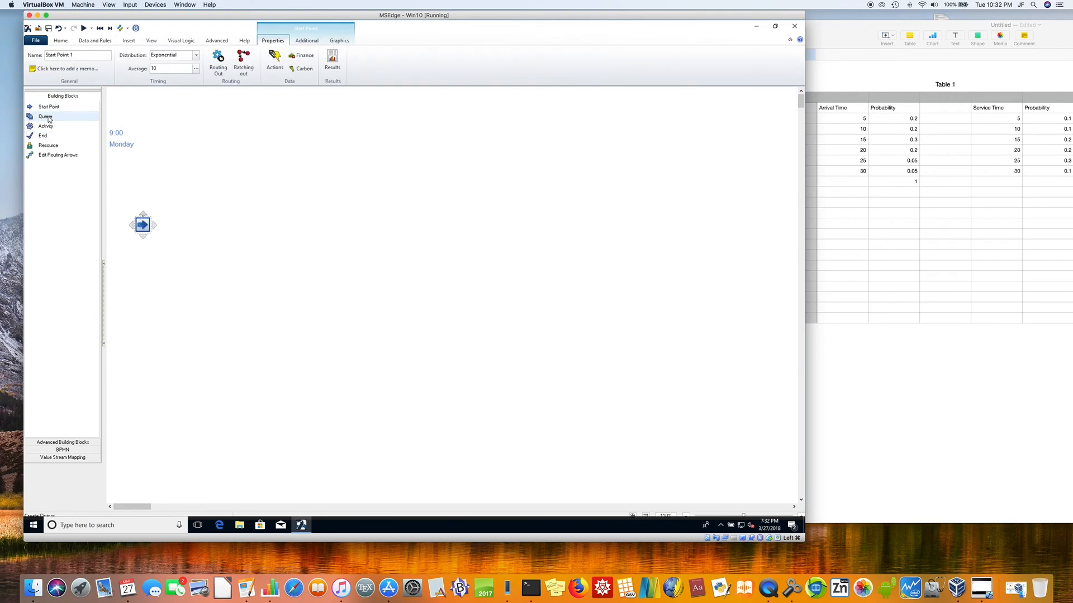
click(249, 224)
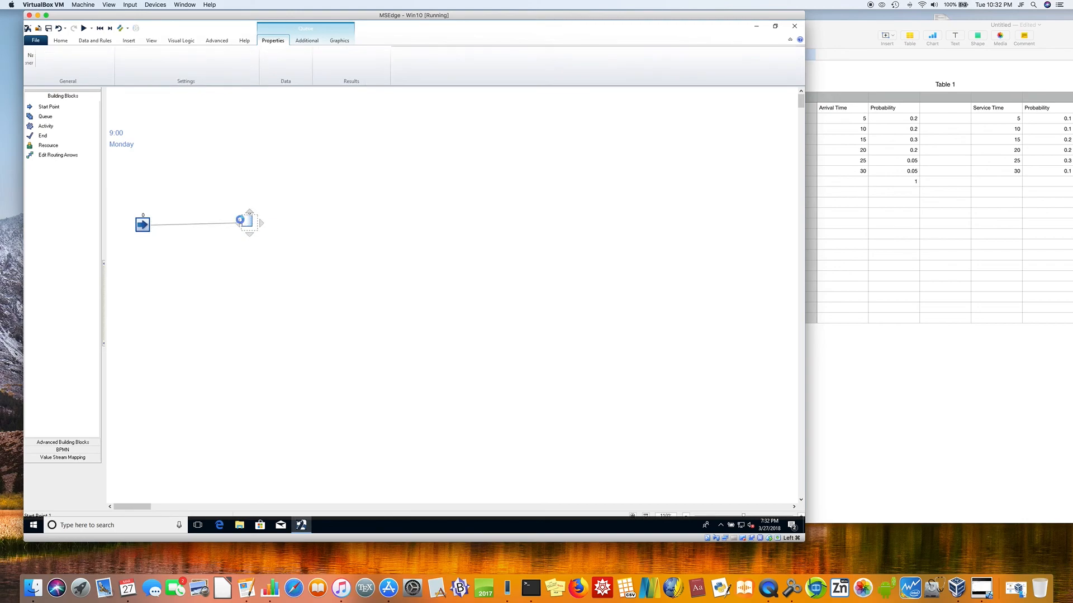
click(50, 128)
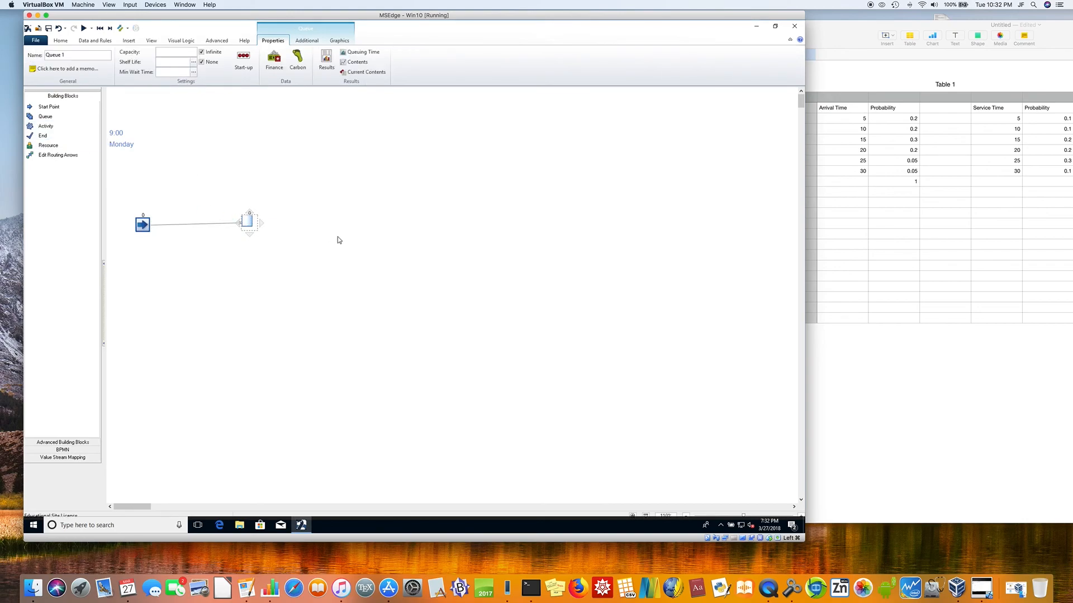
click(353, 223)
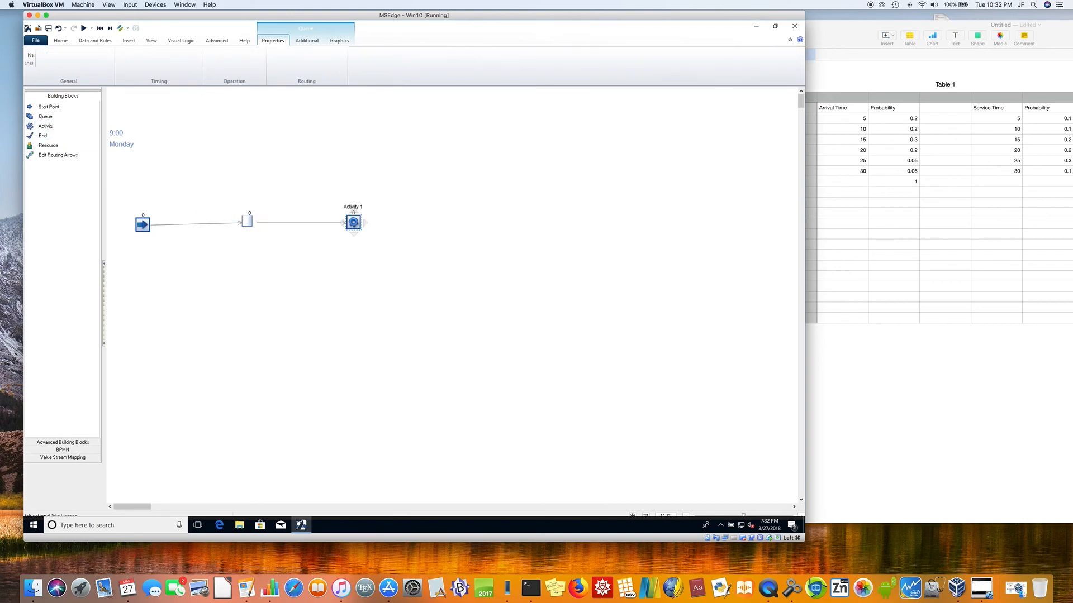
click(50, 138)
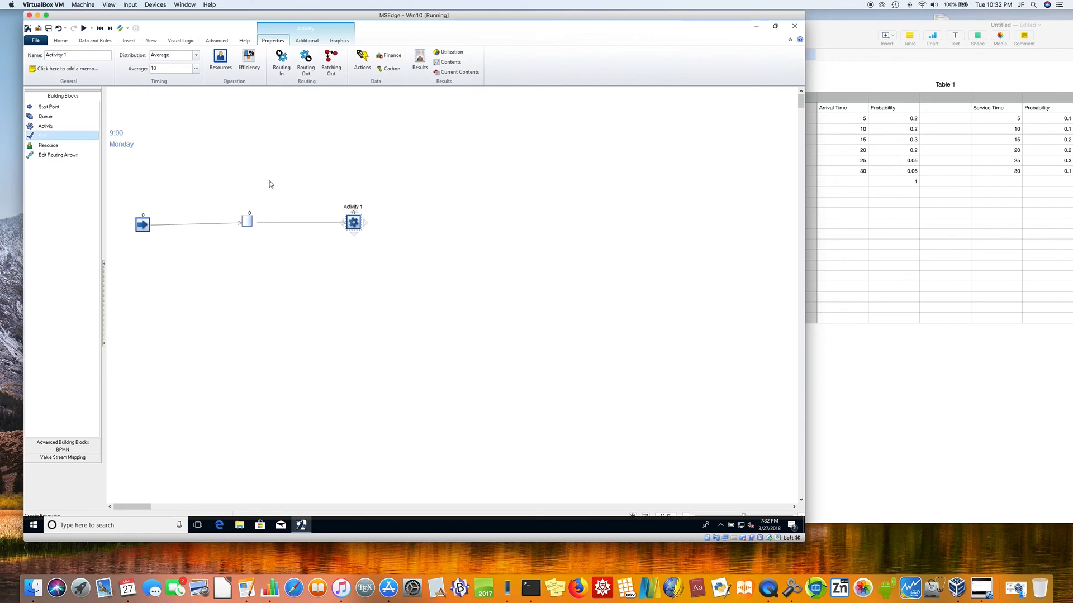
click(469, 223)
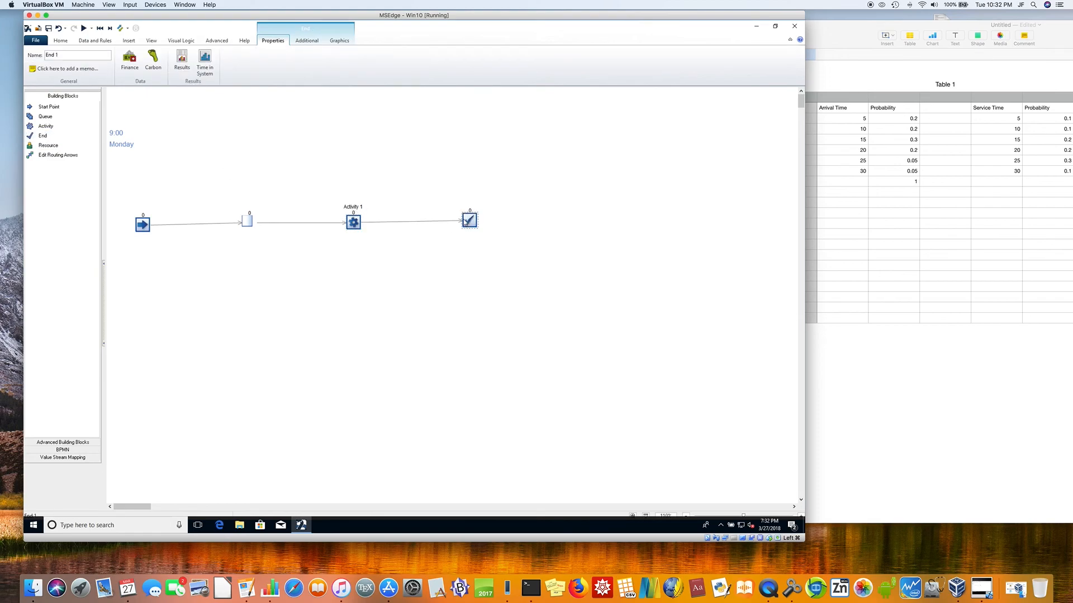
click(272, 264)
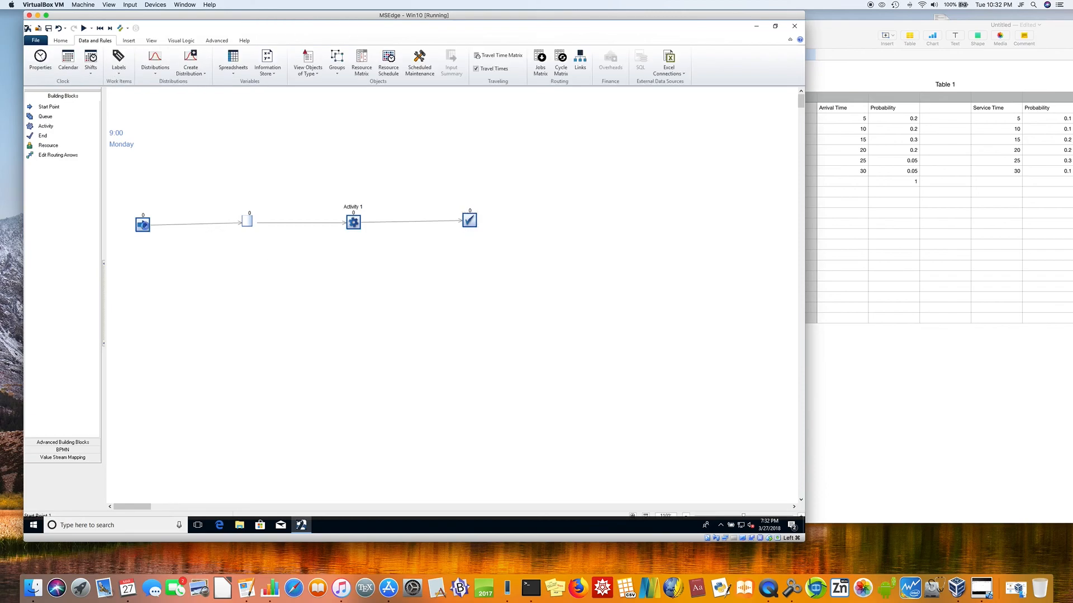
Step: Assign the arrival01 distribution to the start point's arrival timing
click(147, 227)
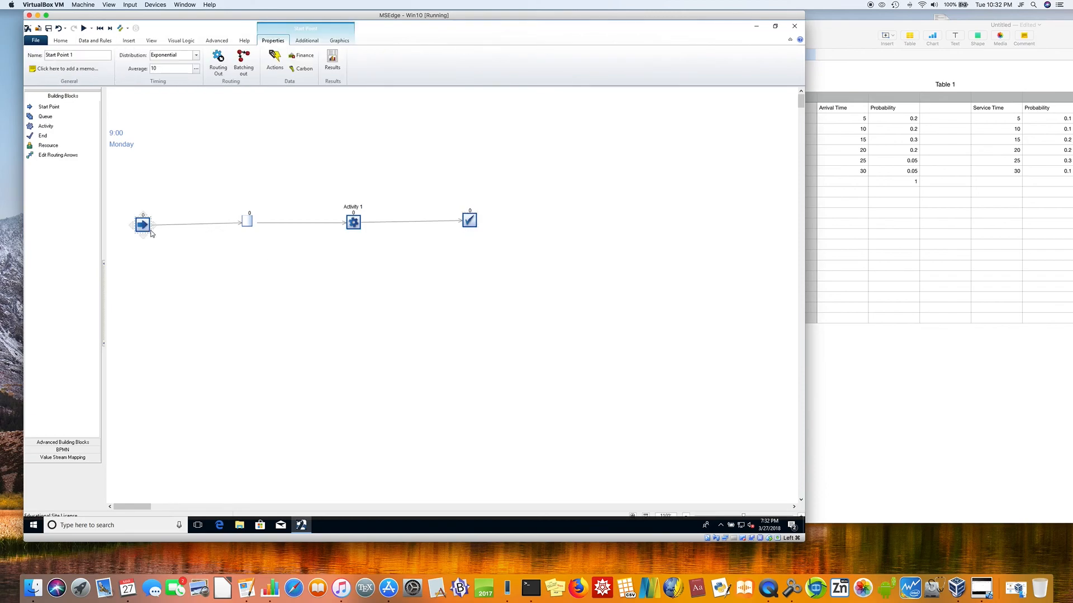
click(196, 55)
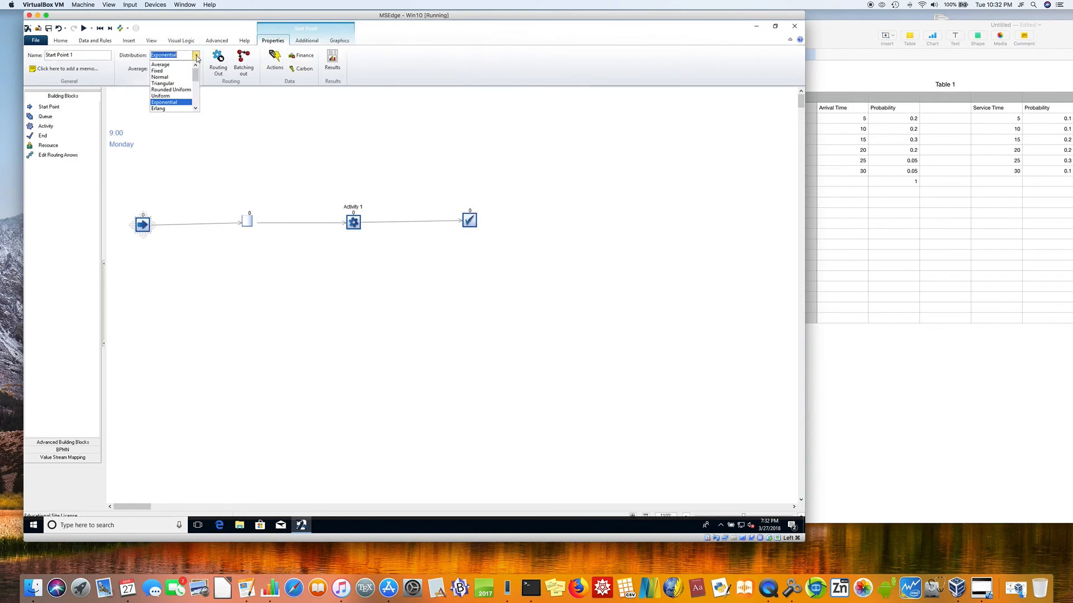
click(198, 101)
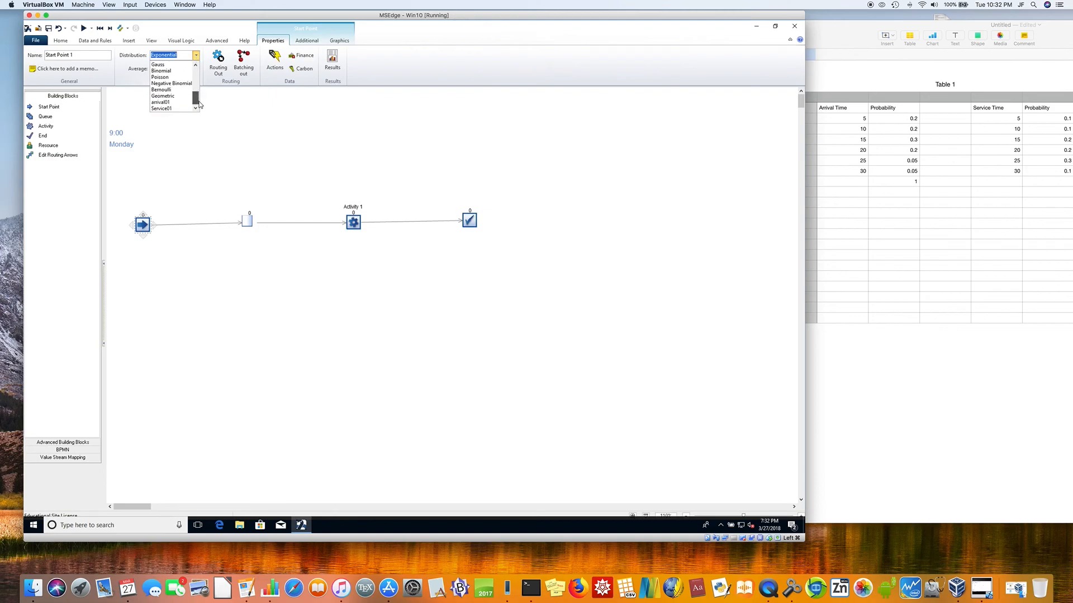
click(170, 102)
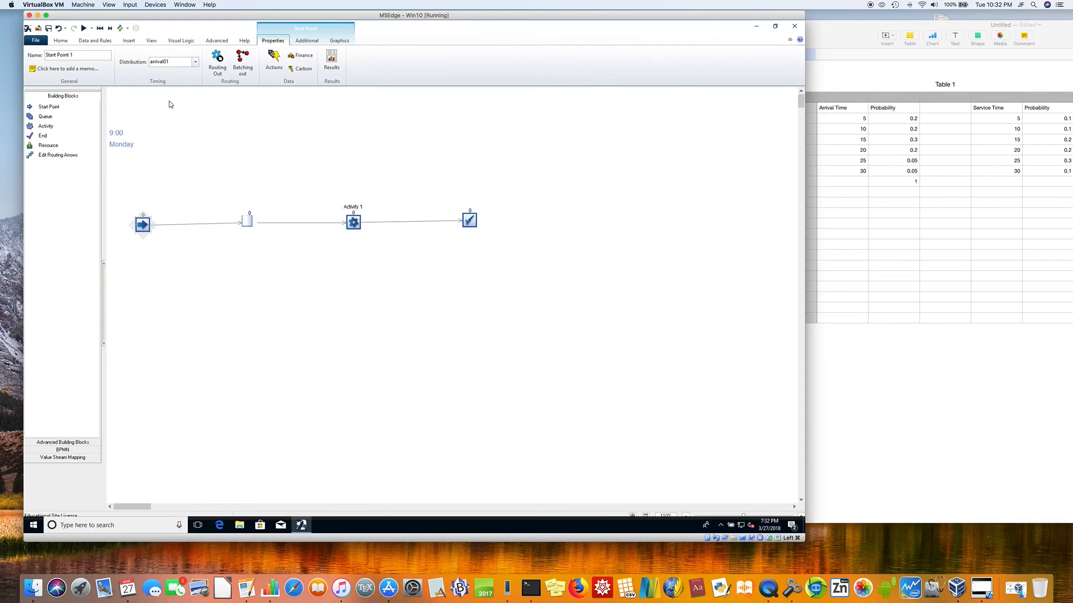
click(903, 185)
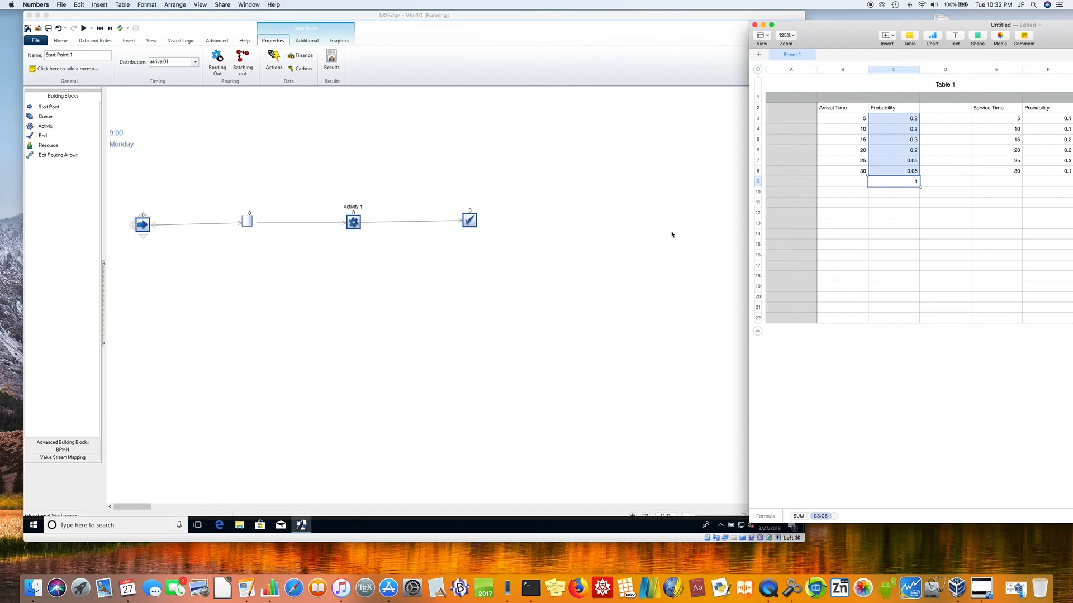
Step: Assign the Service01 distribution to Activity 1's timing
click(358, 223)
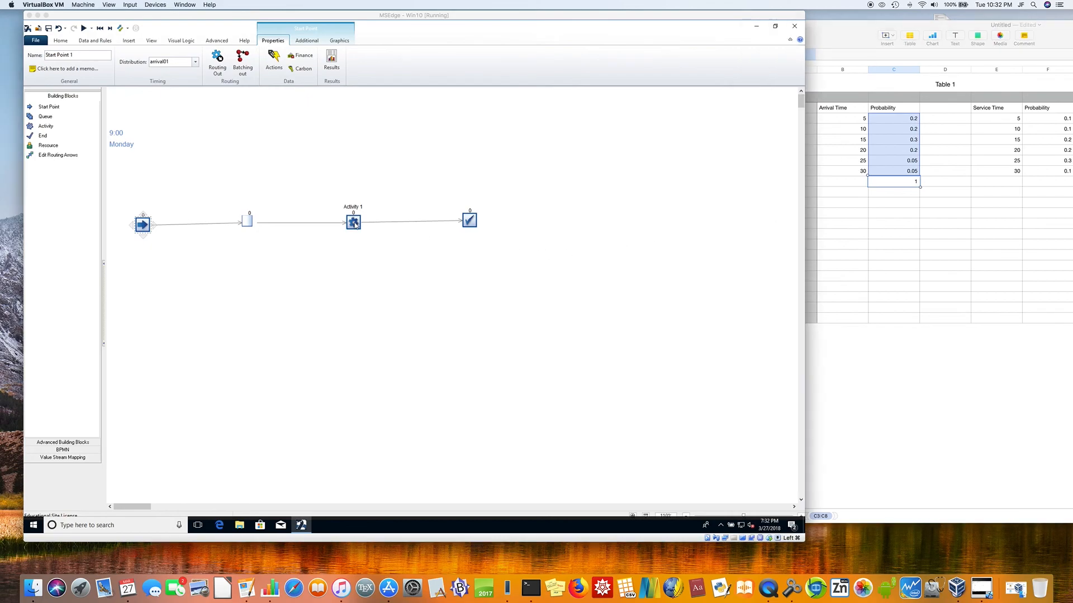
click(196, 55)
drag(195, 74, 191, 111)
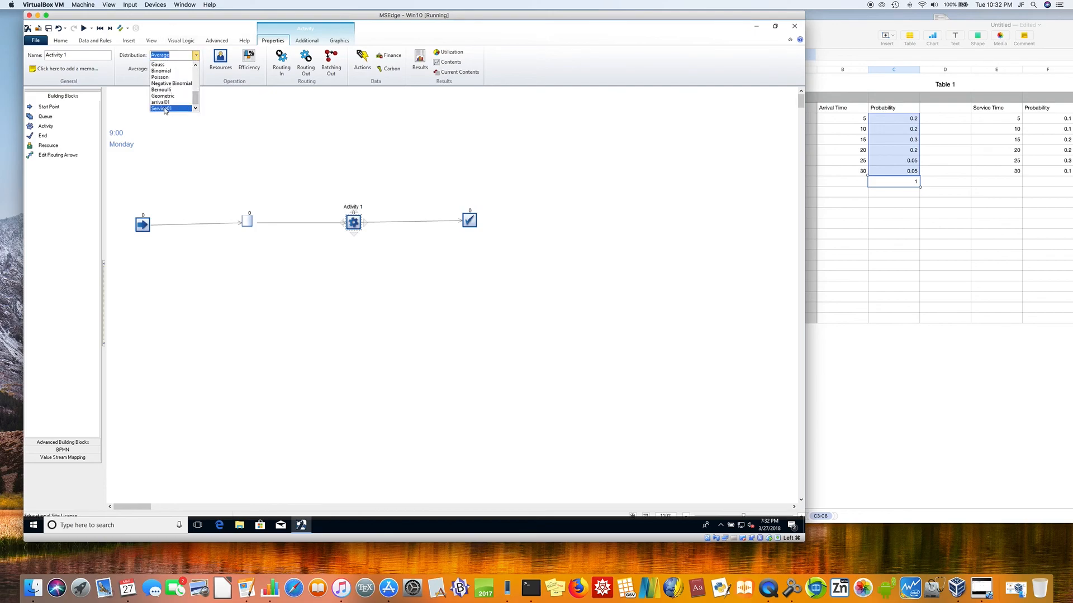
click(165, 109)
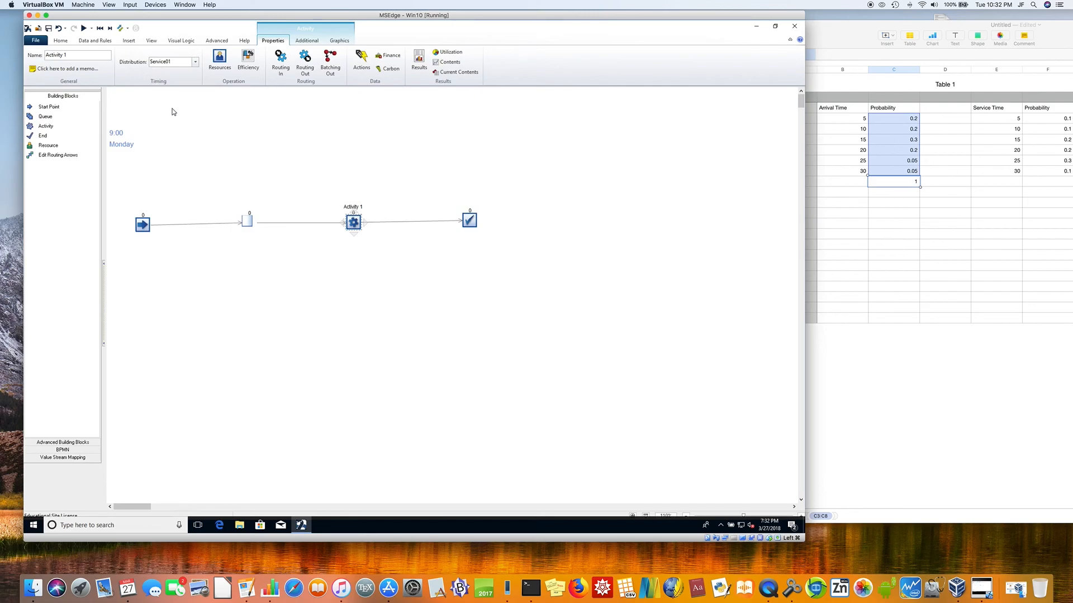
click(273, 194)
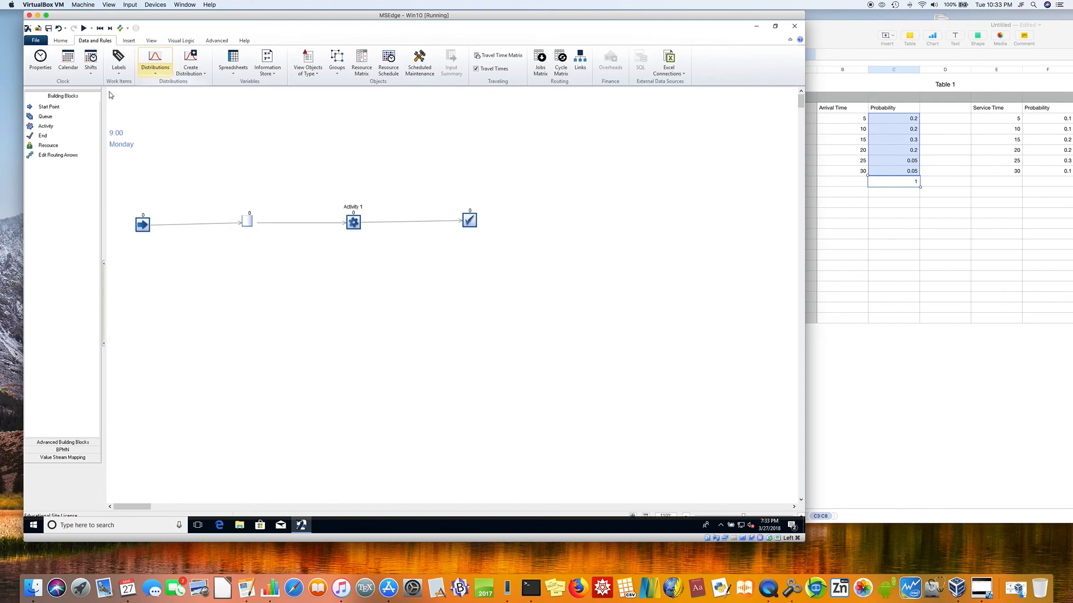
Step: Set the results collection period for each simulation run to 1 year
click(171, 151)
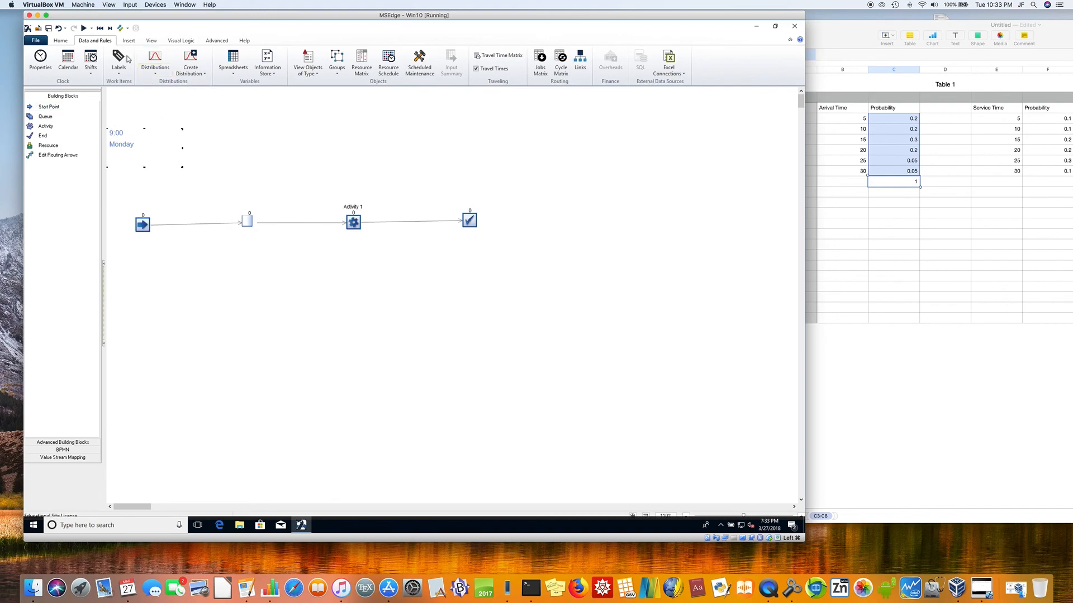
click(58, 42)
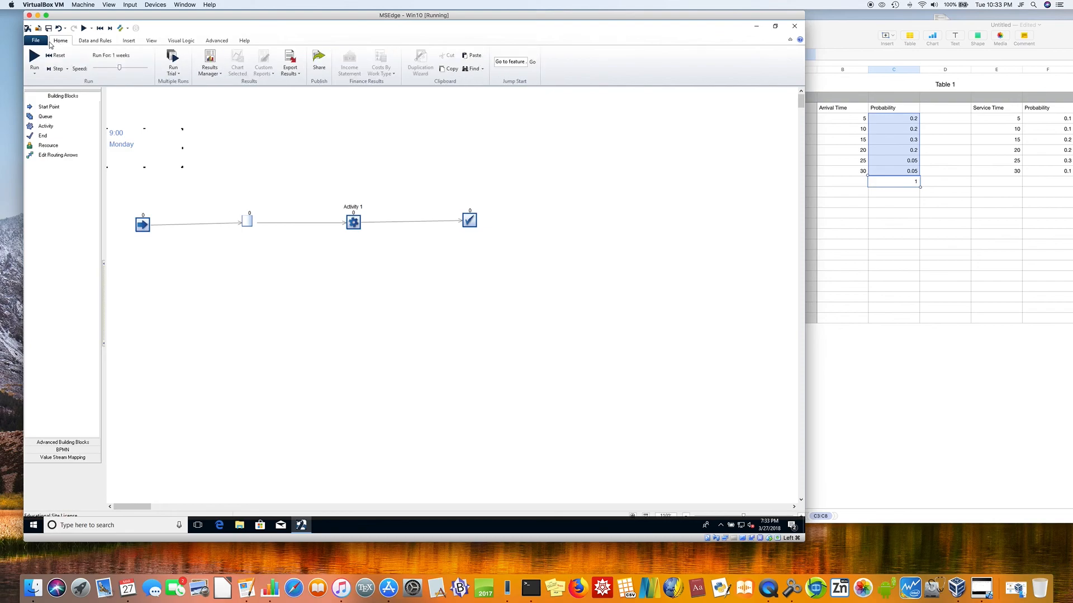
click(111, 56)
click(175, 122)
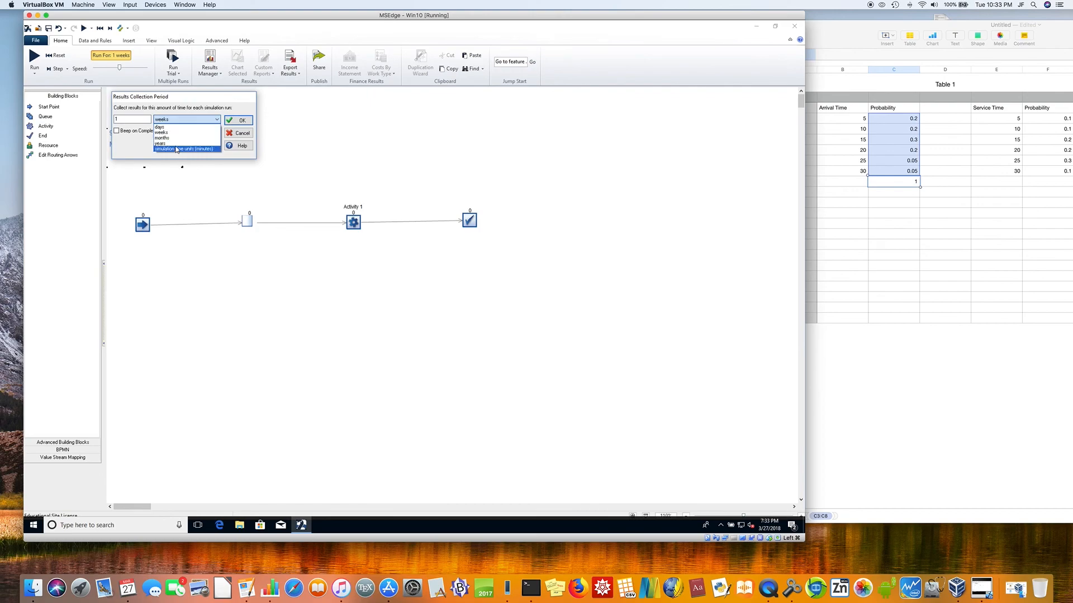
click(176, 143)
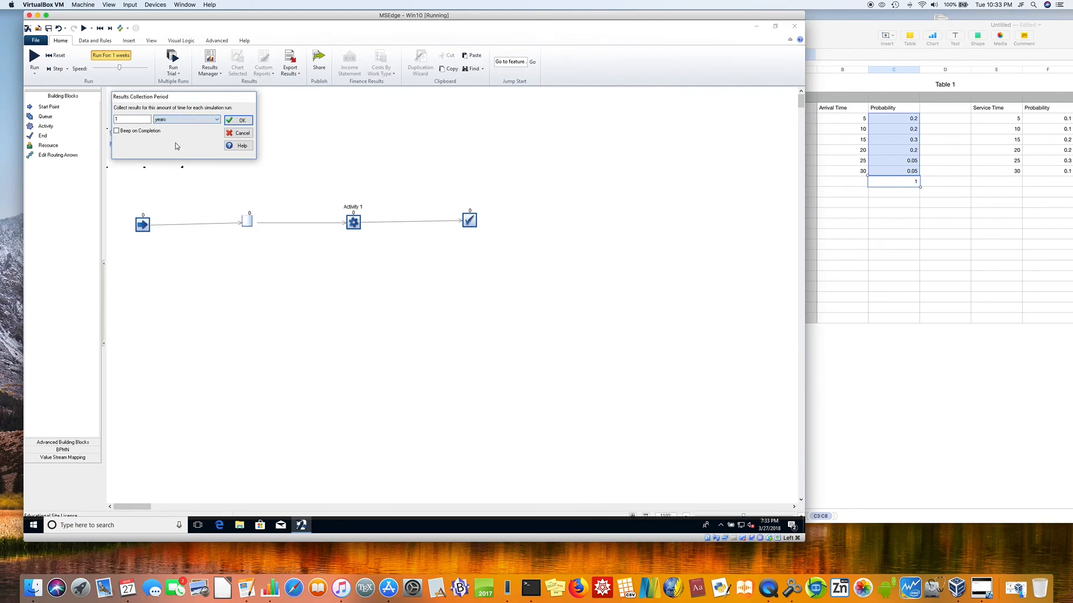
click(238, 120)
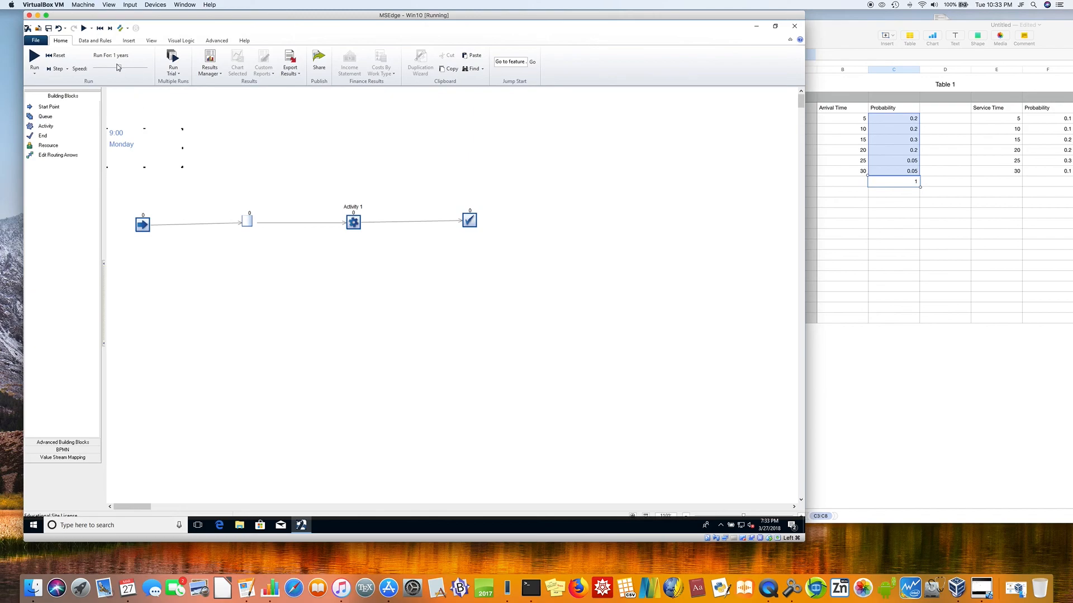
Step: Raise the simulation speed to its maximum, run the one-activity model, and check the queue
drag(119, 67, 159, 67)
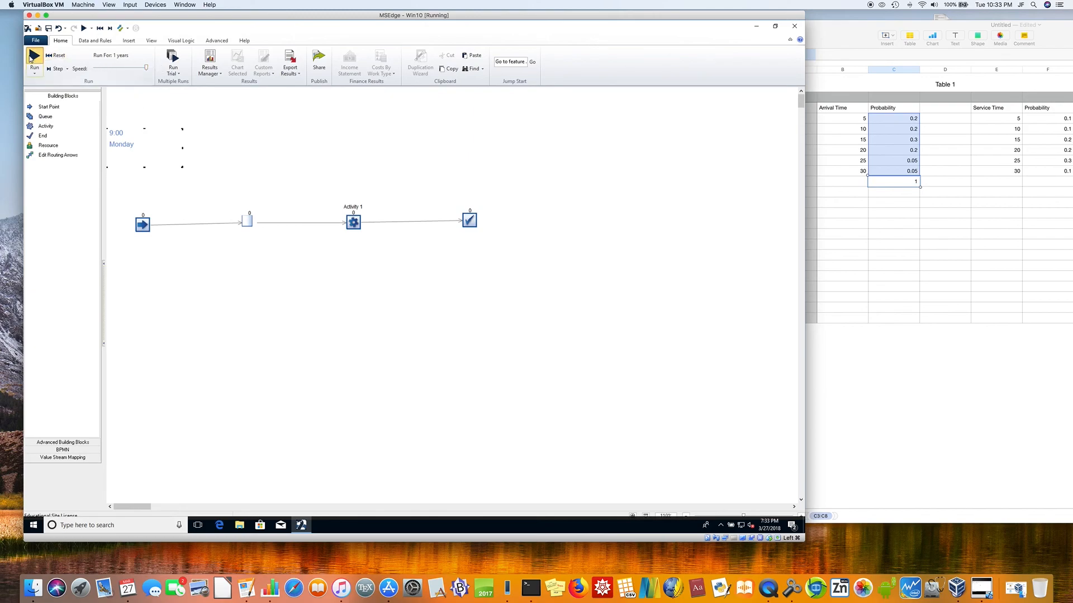
click(32, 57)
mouse_move(247, 223)
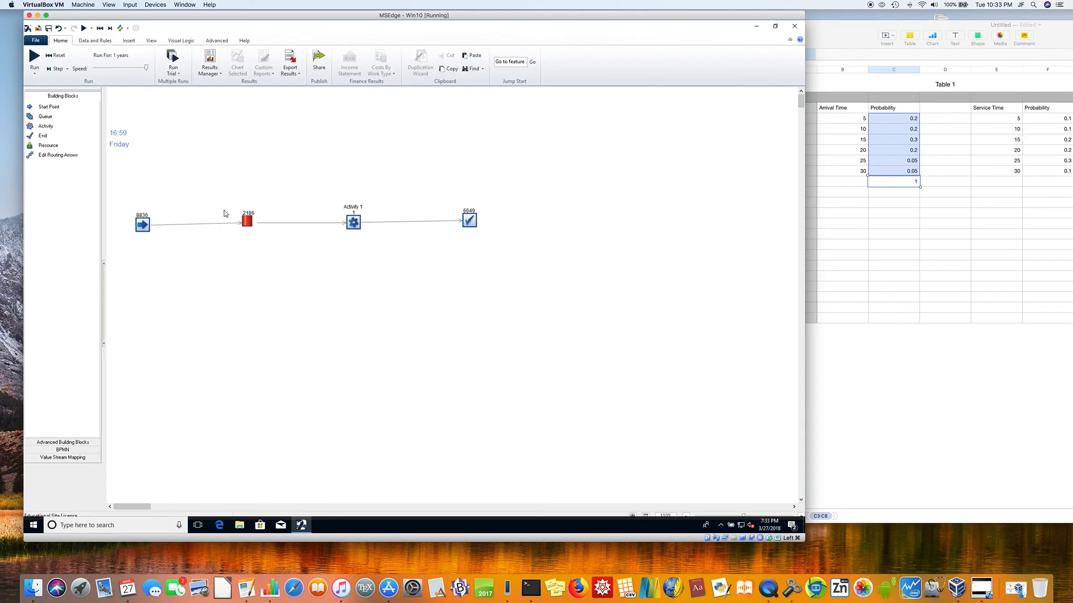
Step: Create 3 linked copies of Activity 1 below it with the Duplication Wizard
click(354, 223)
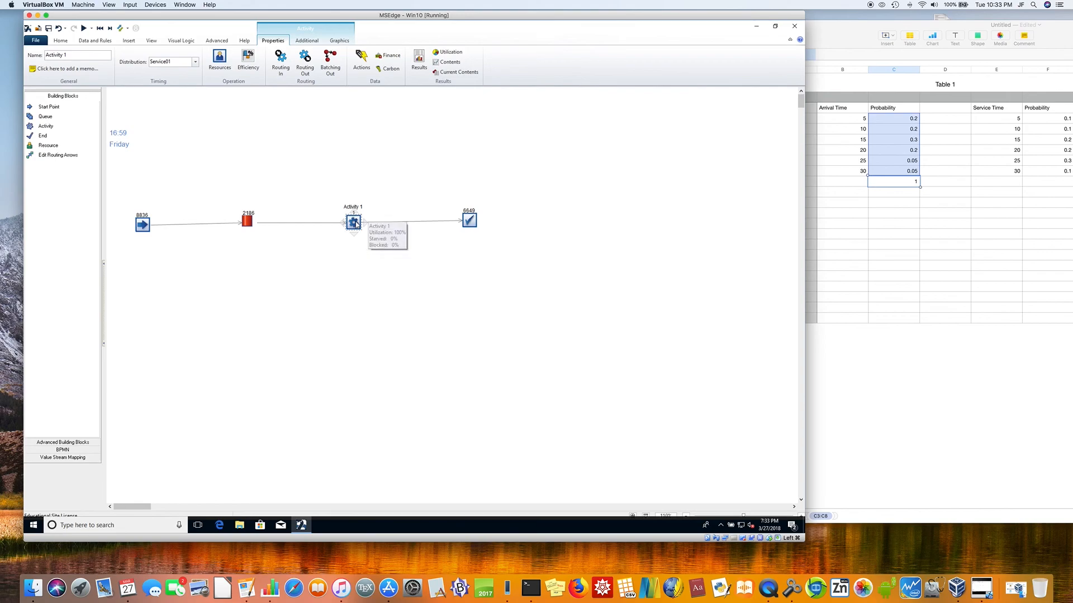
right_click(356, 223)
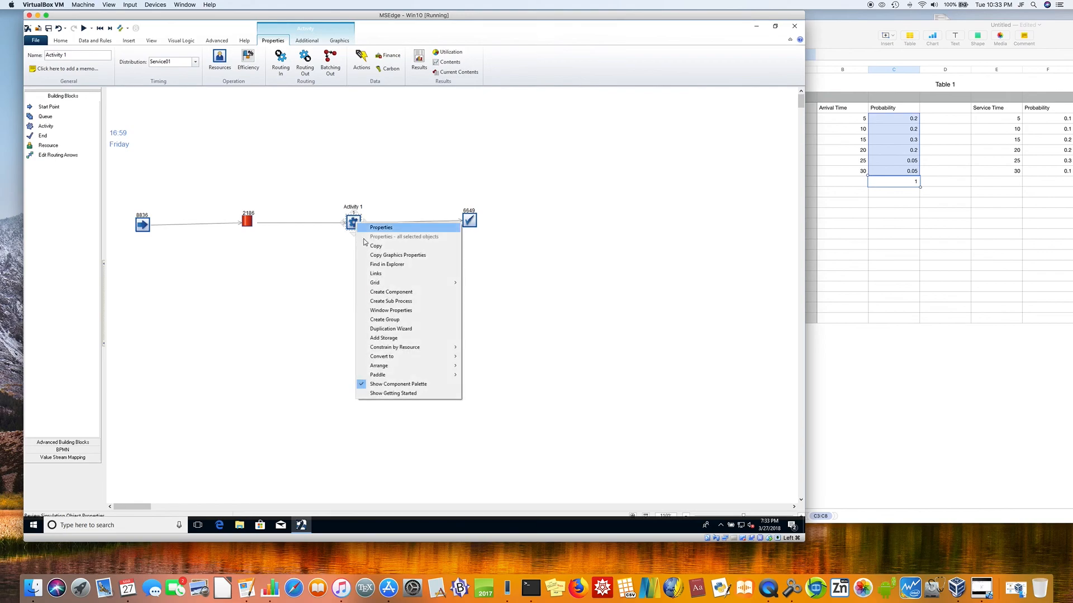
click(385, 329)
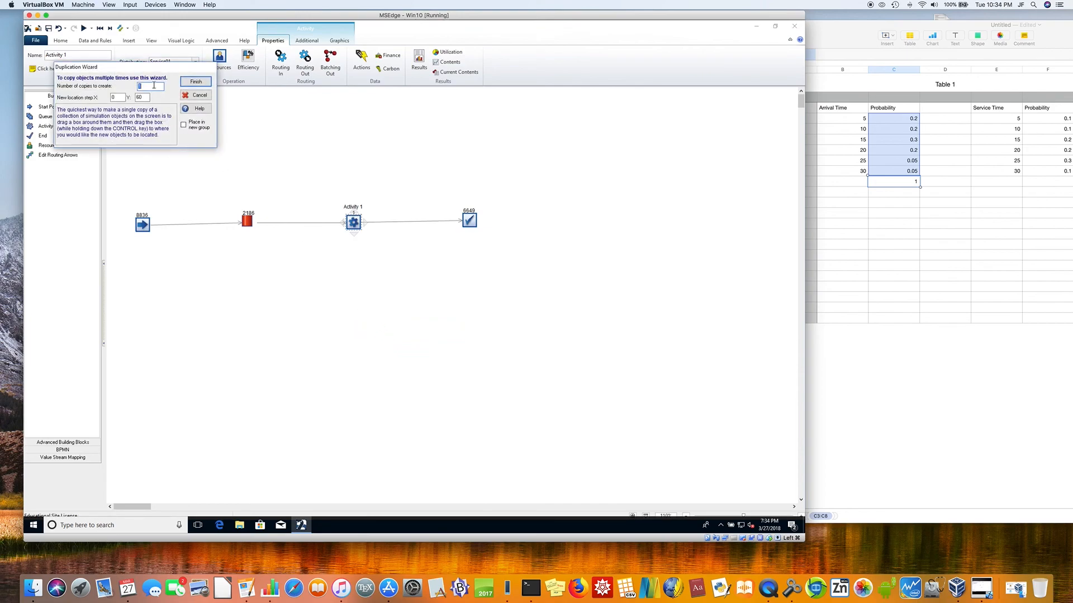
text(3)
click(191, 85)
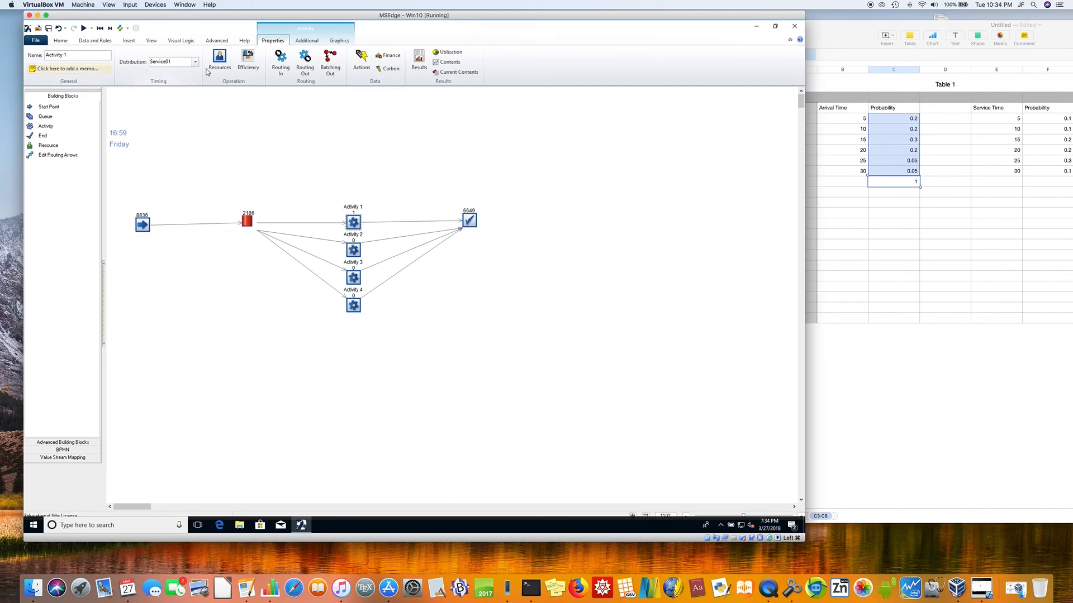
click(166, 123)
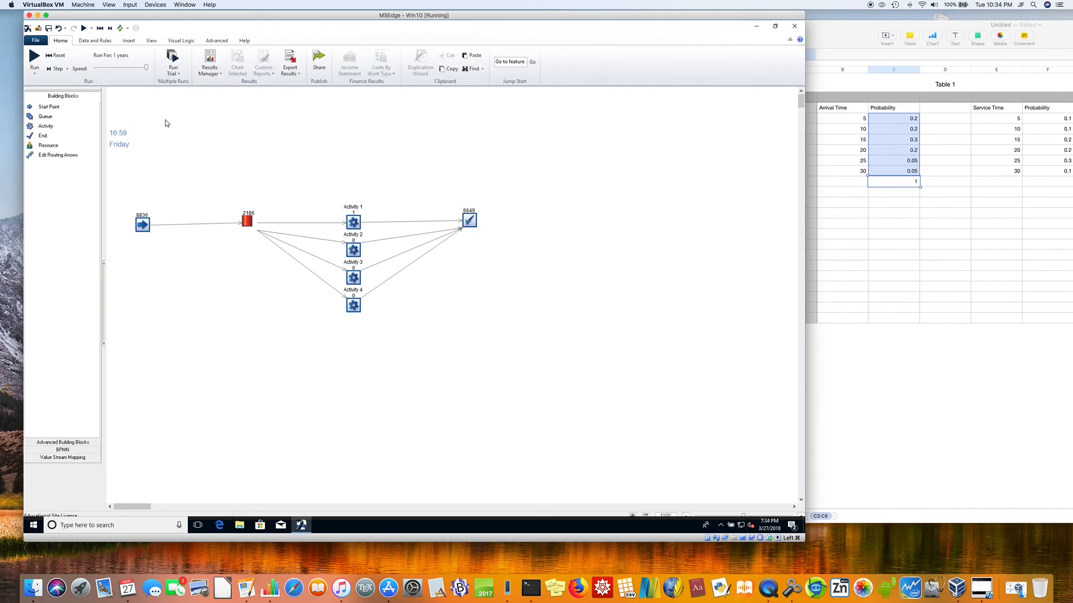
Step: Reset the simulation, run the model with four activities, and check the queue
click(59, 56)
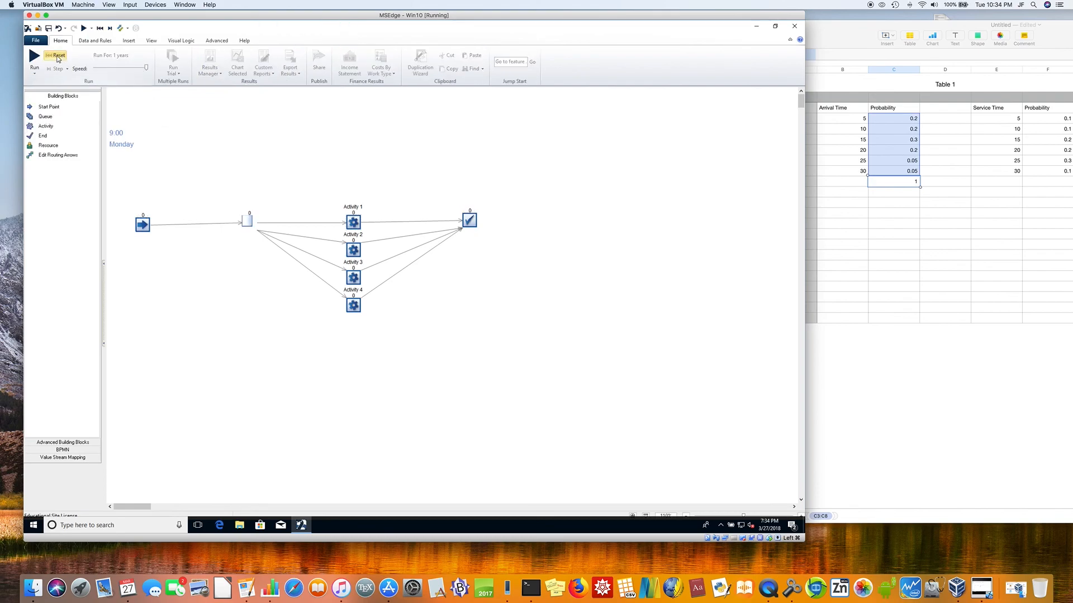
click(34, 56)
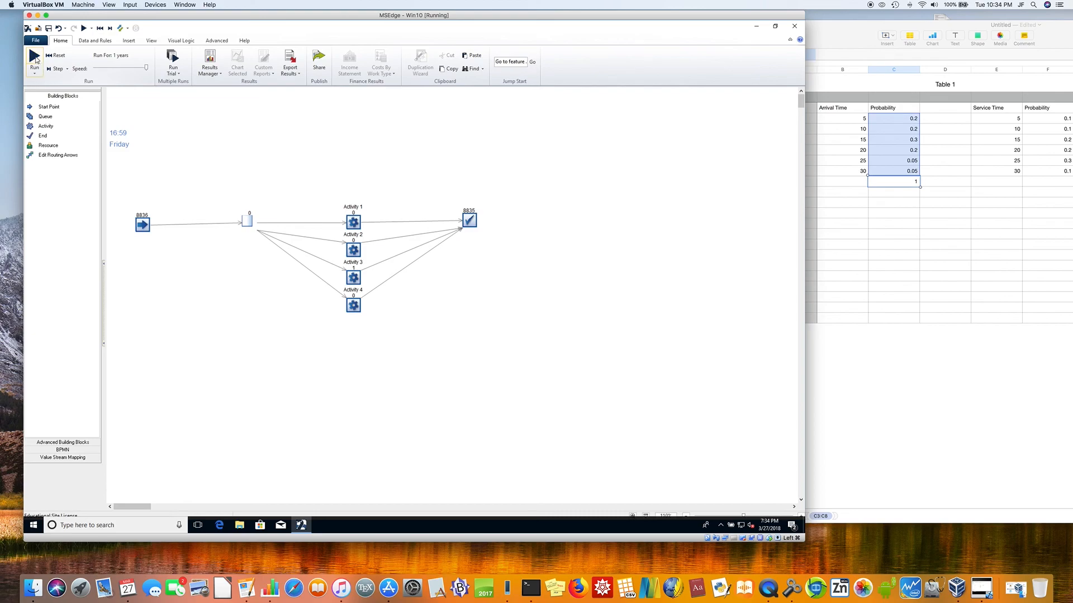
click(32, 56)
mouse_move(249, 220)
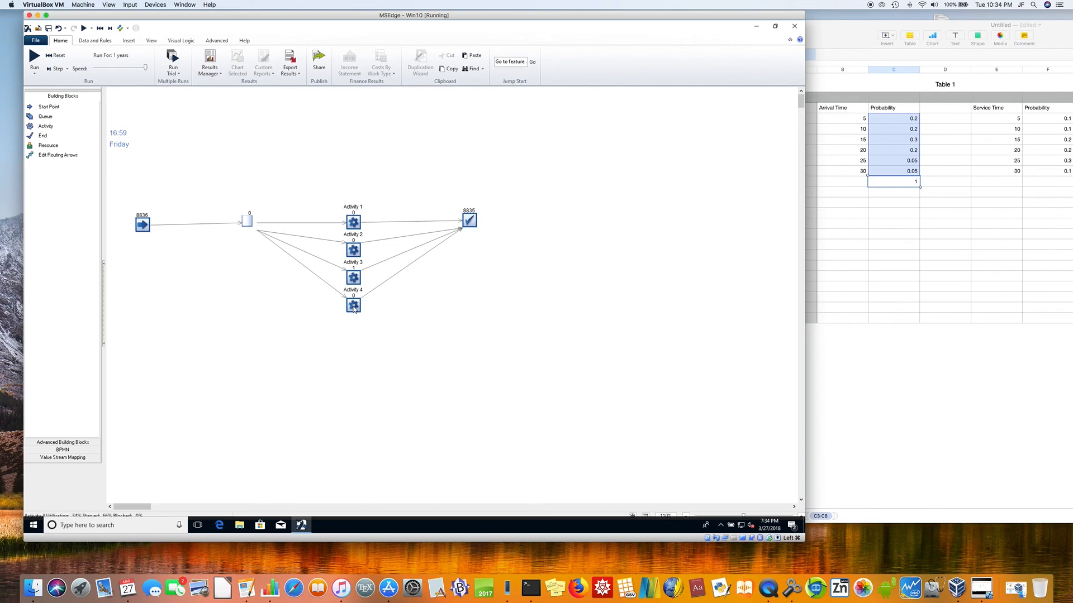
Step: Delete Activity 4, then reset and rerun the simulation with the three remaining activities
click(354, 307)
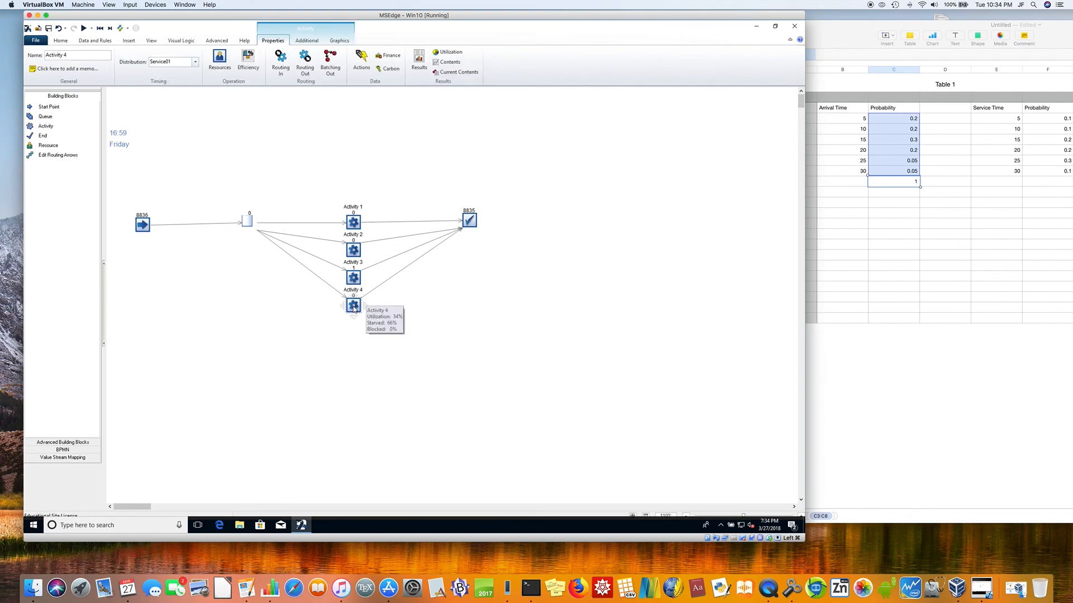
key(Delete)
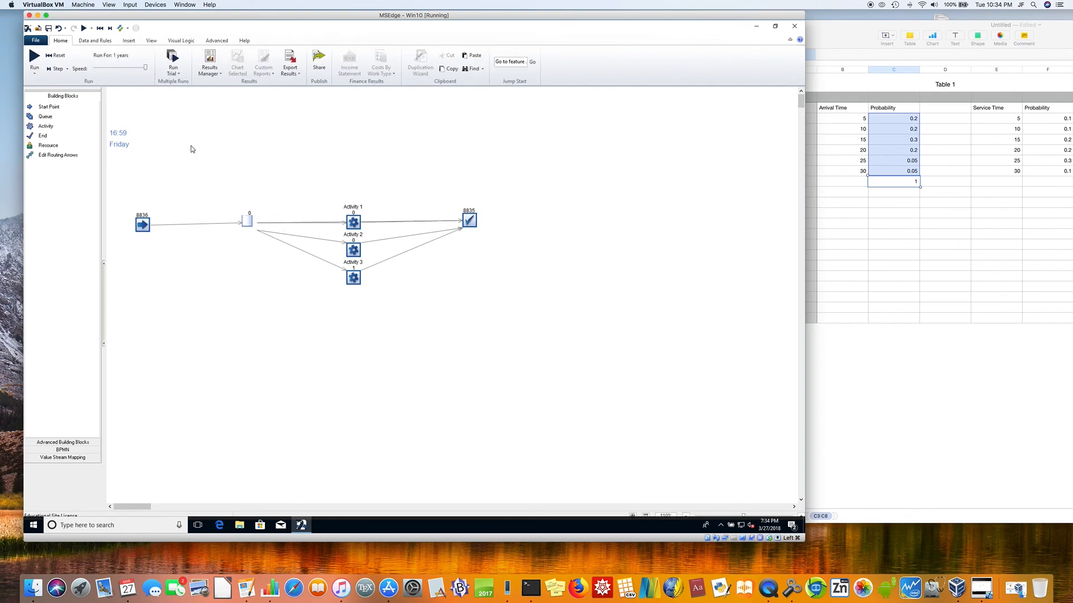
click(55, 55)
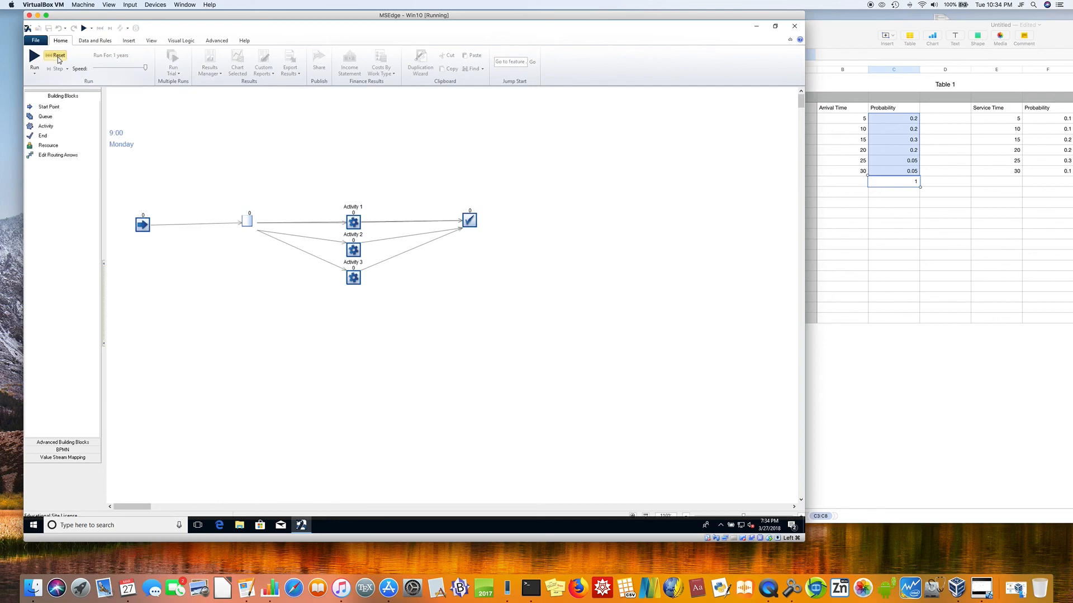
click(35, 59)
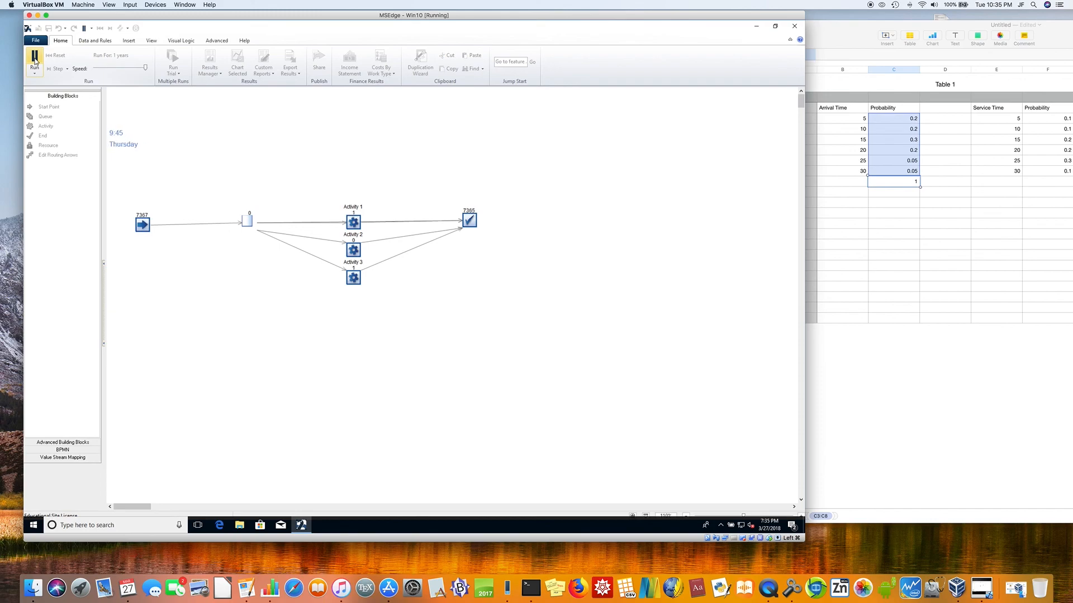
click(35, 61)
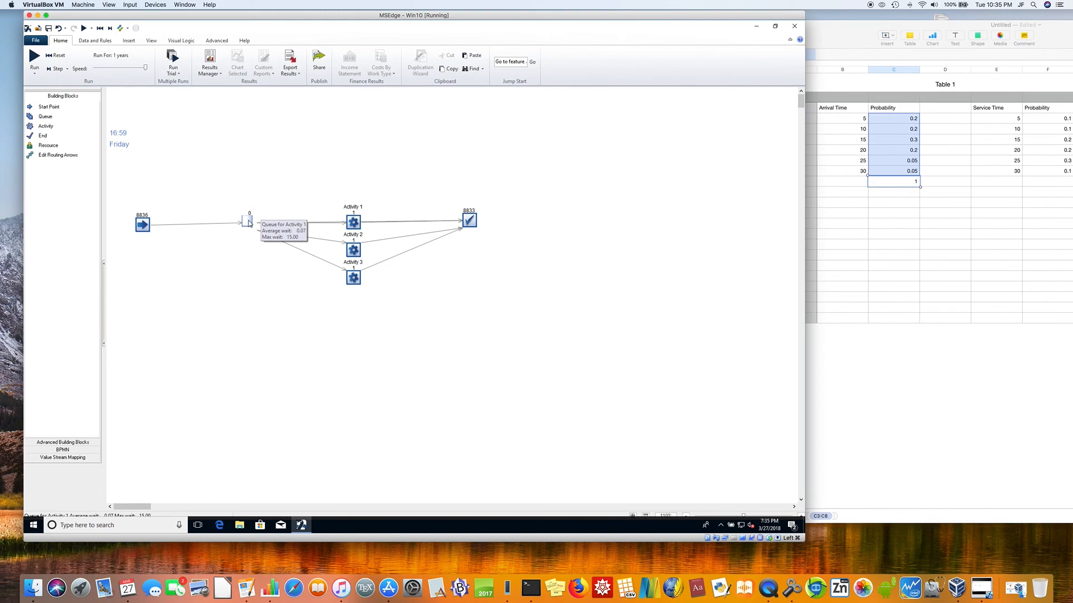
Step: Delete Activity 3, then reset and rerun the simulation with the two remaining activities
click(353, 280)
key(Delete)
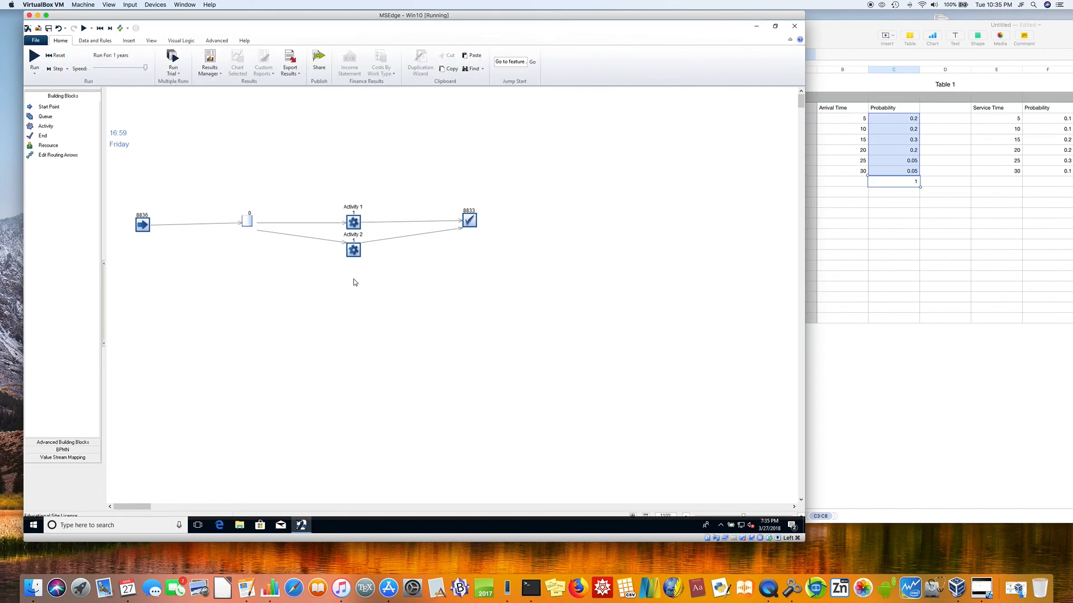
click(52, 58)
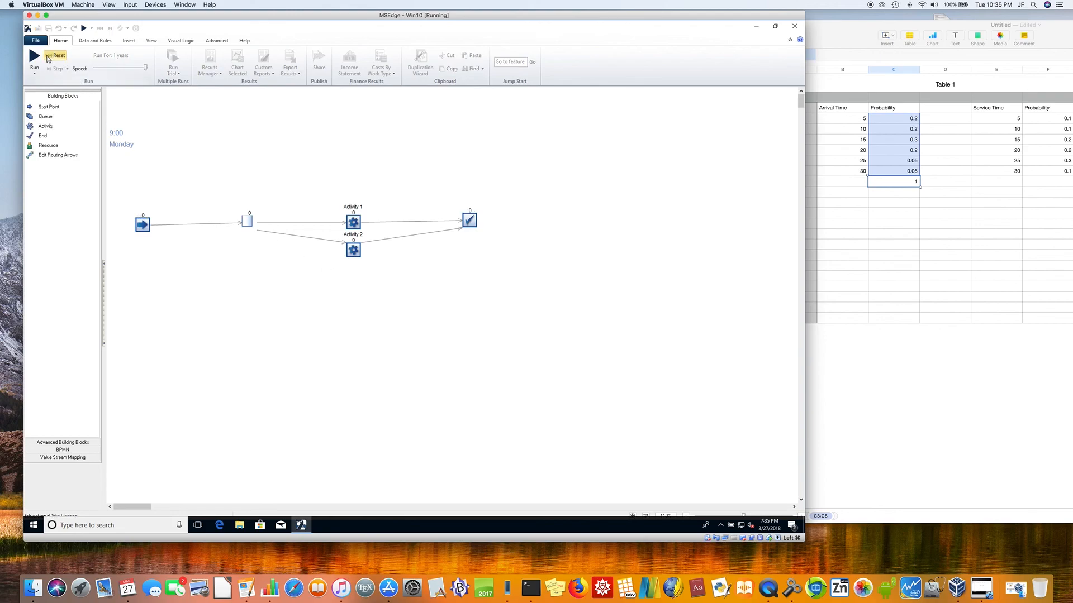
click(33, 56)
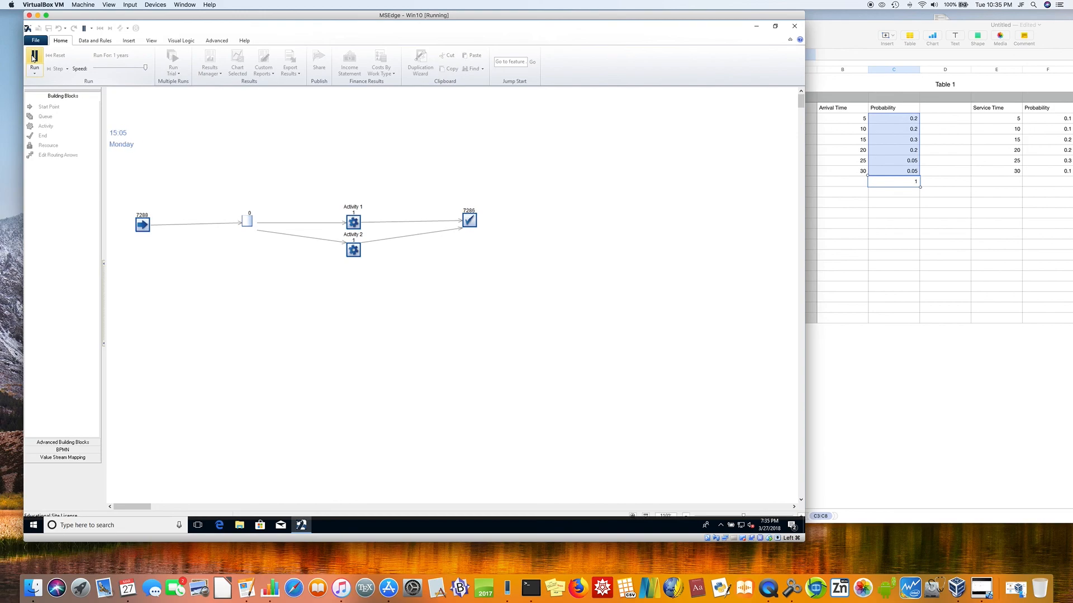
click(33, 57)
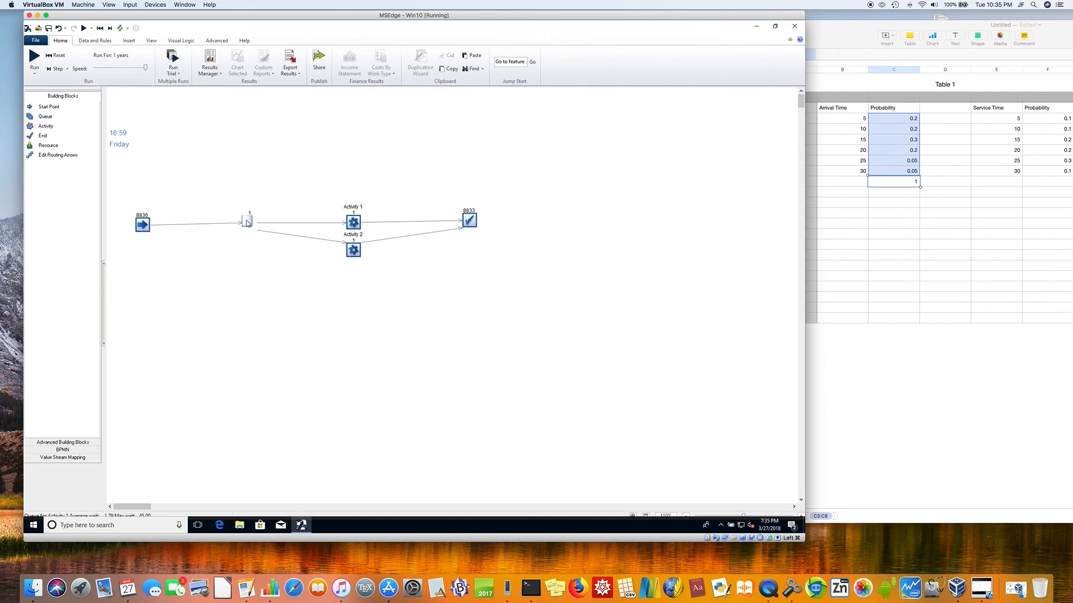
Step: Examine the queue's waiting times and the end point's average and maximum end-to-end times
mouse_move(247, 223)
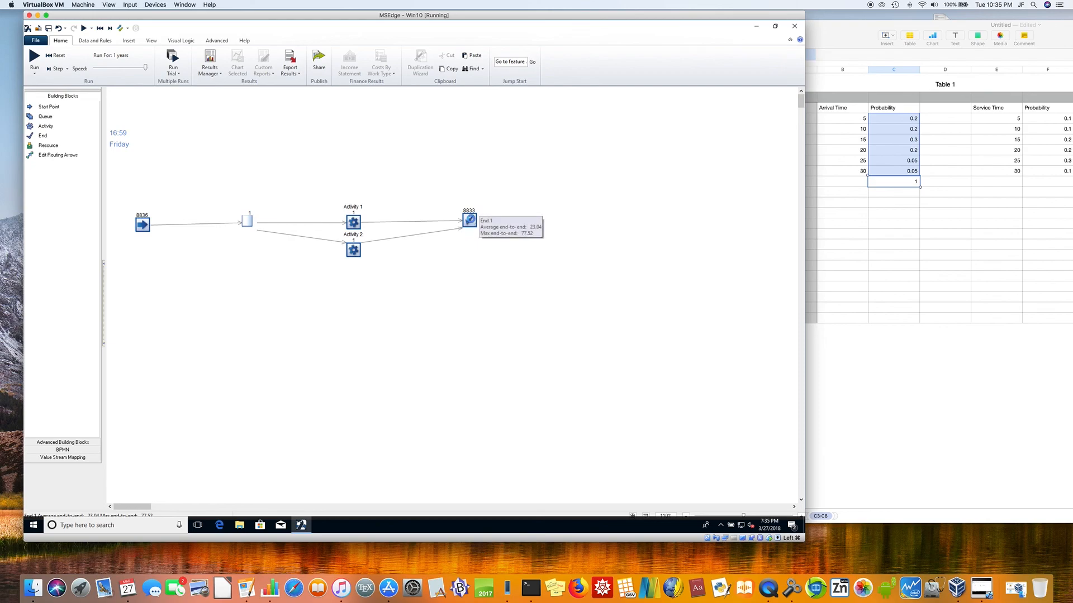
click(472, 221)
mouse_move(471, 223)
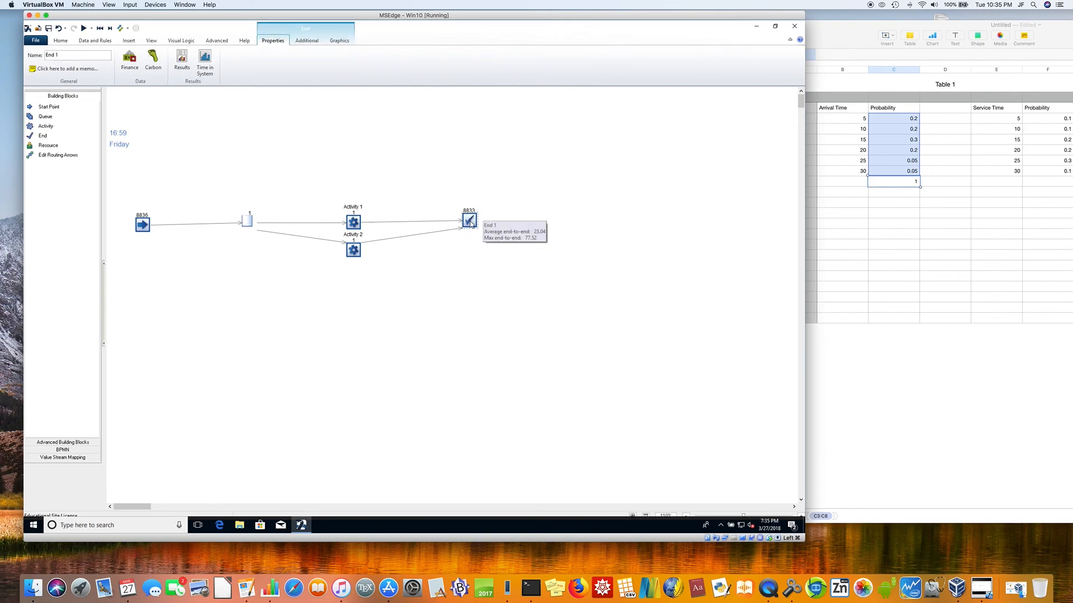
click(424, 225)
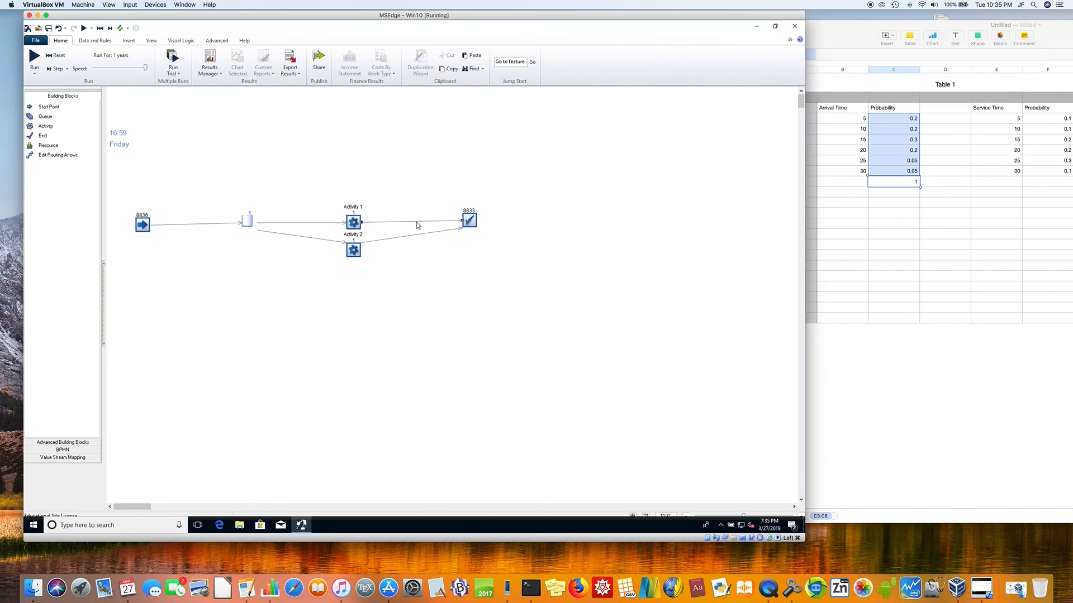
Step: Delete the routing arrows from Activity 1 and Activity 2 to the end point, and move the end point farther from the activities
key(Delete)
key(Delete)
click(470, 222)
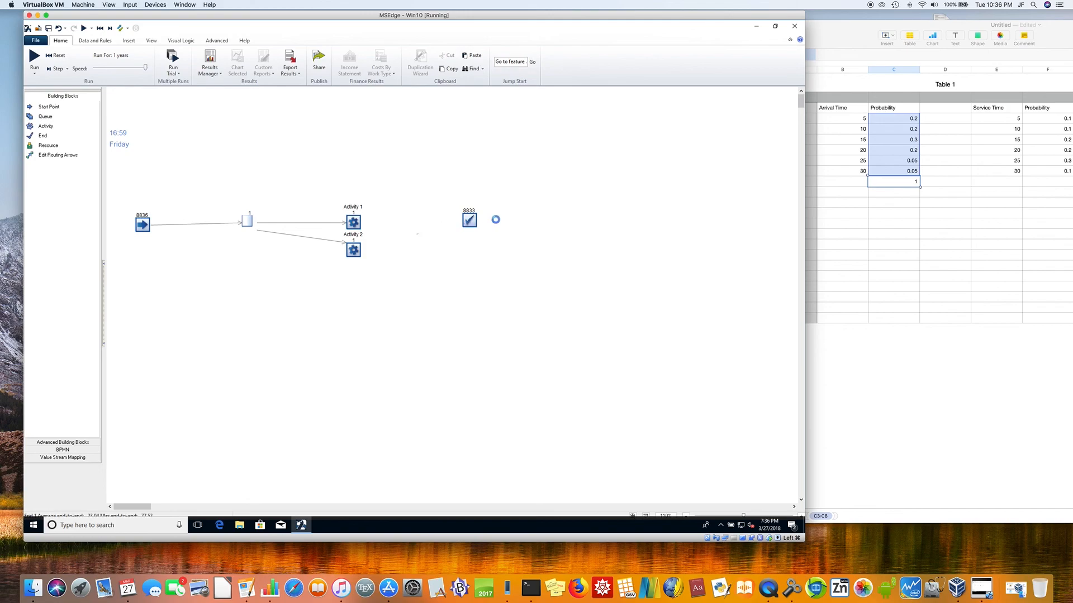
drag(630, 215, 630, 215)
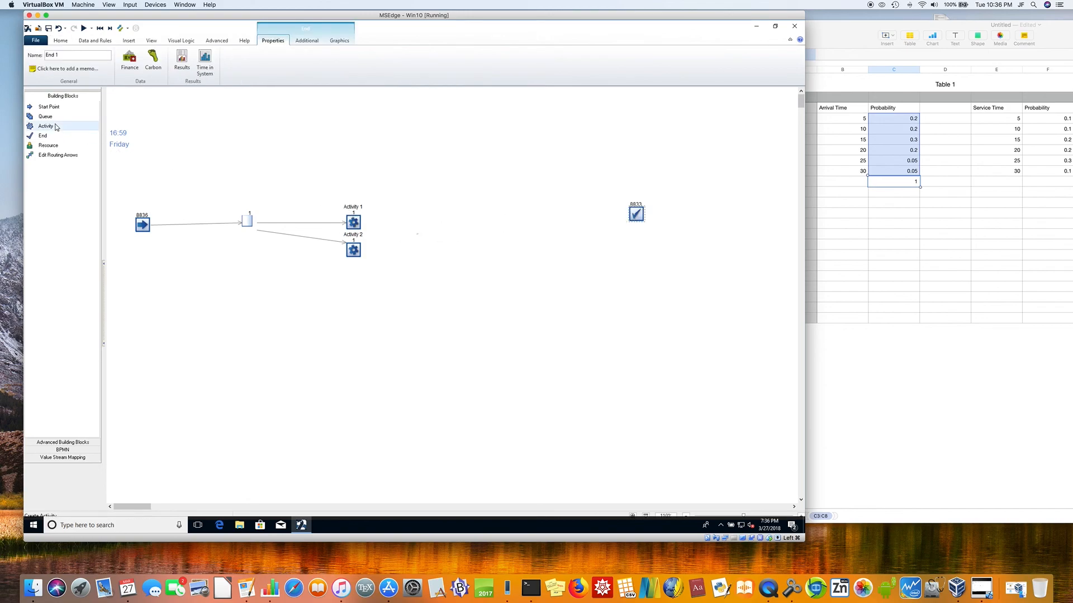
Step: Add a second queue downstream of Activity 1 and reposition the end point just below that queue
click(358, 223)
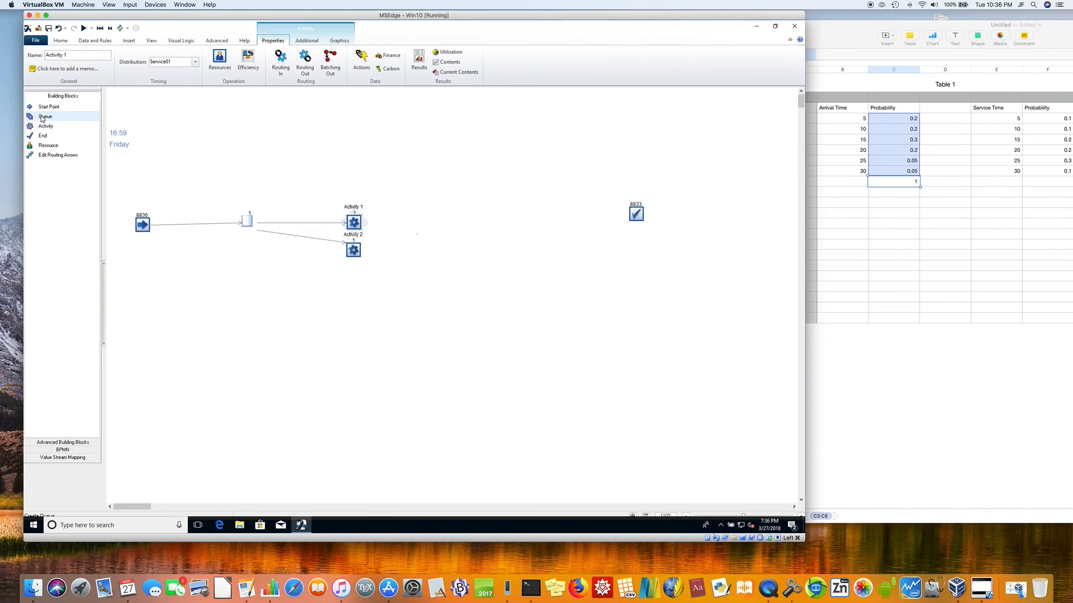
click(458, 213)
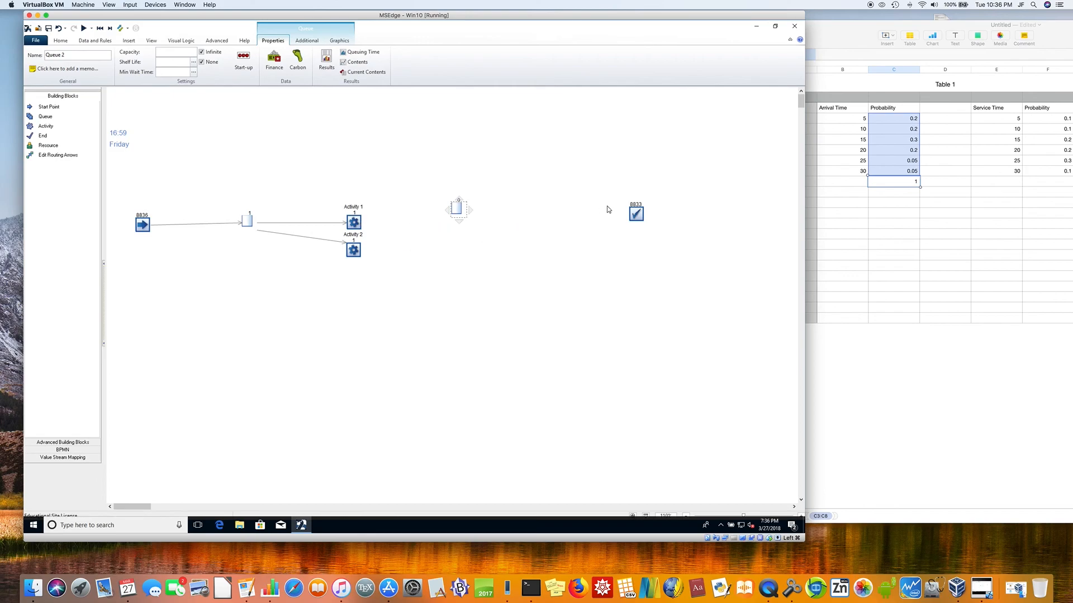
click(640, 213)
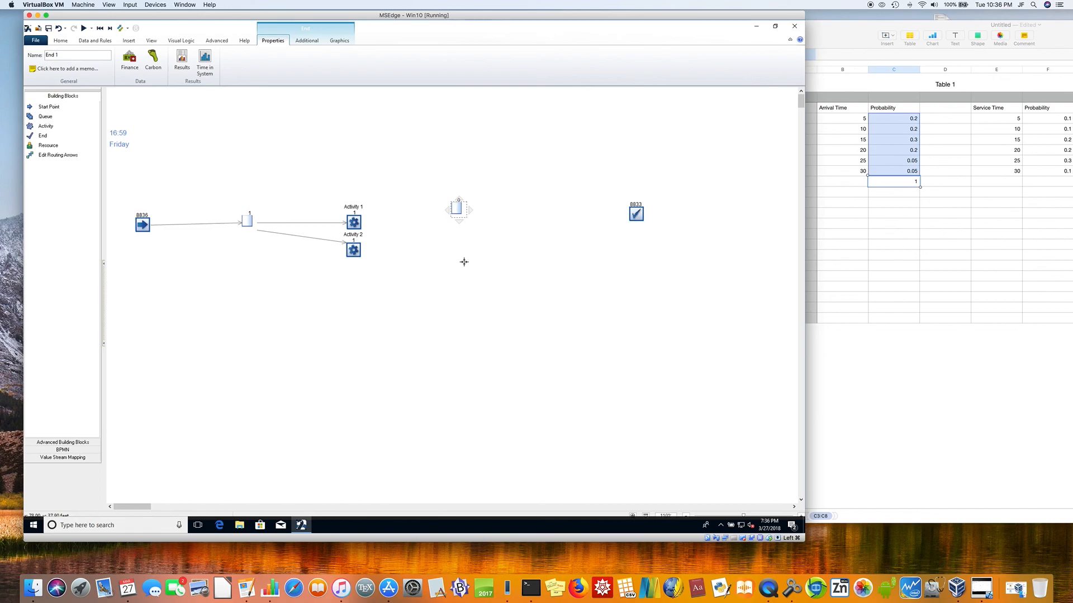
click(494, 252)
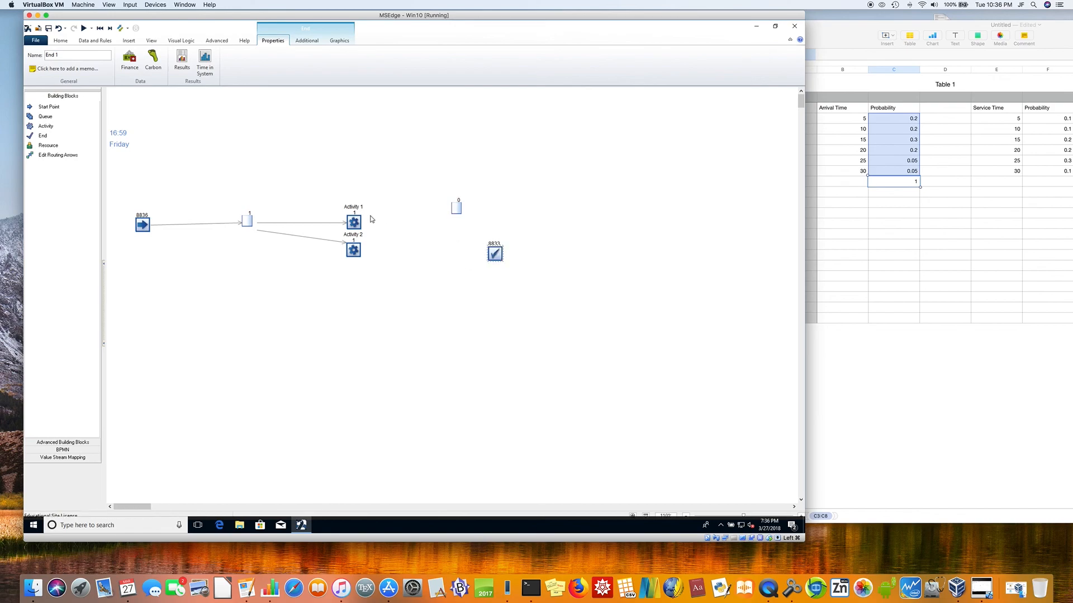
Step: Route Activity 1 to both the new queue and the end point, then reset the simulation
click(354, 222)
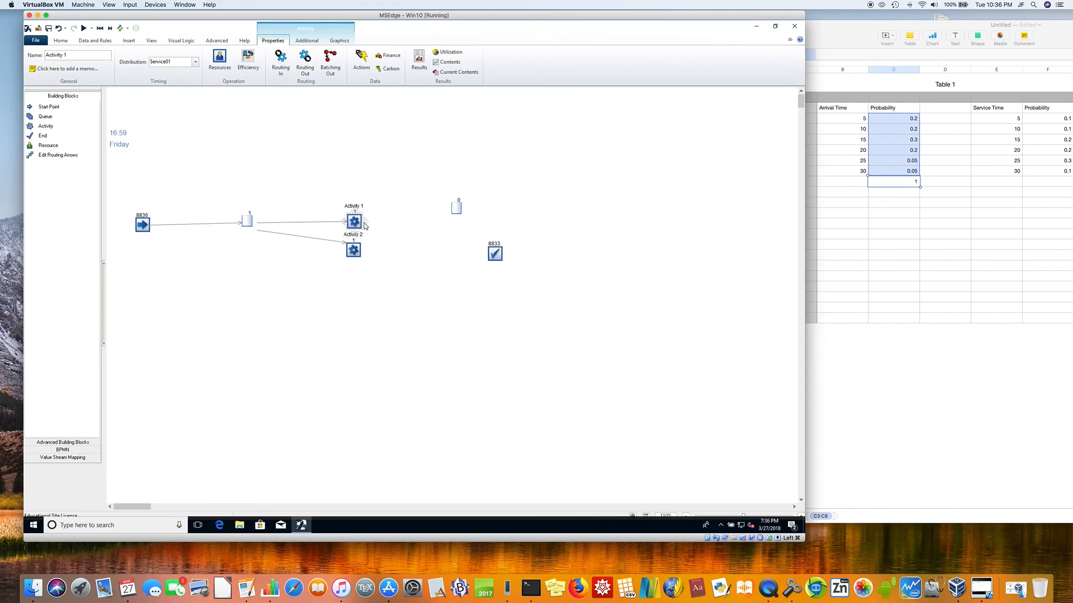
mouse_move(365, 224)
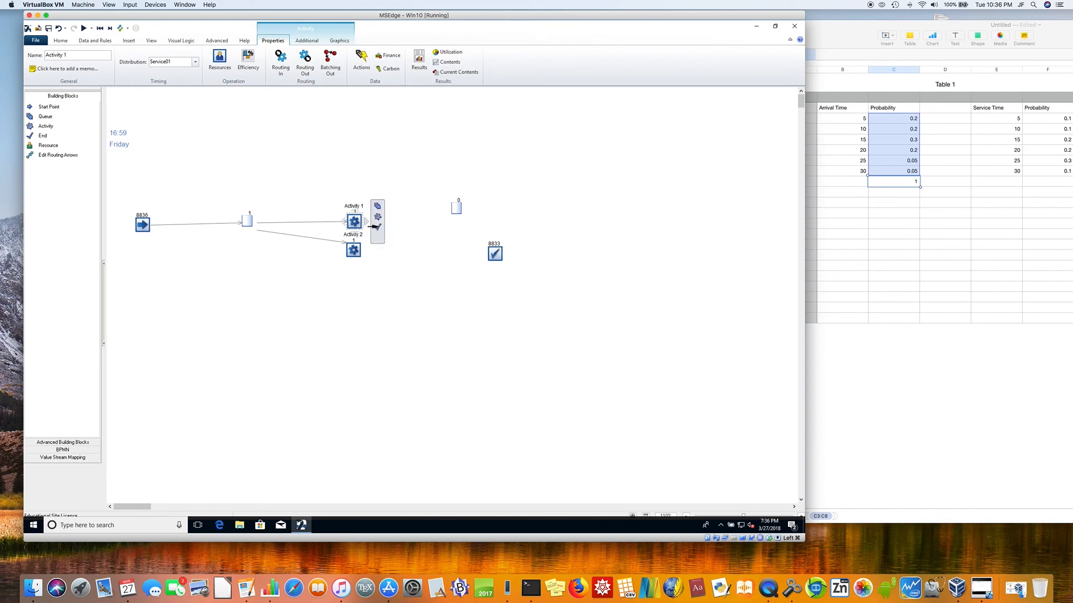
drag(373, 226, 455, 209)
mouse_move(367, 224)
drag(377, 227, 494, 254)
click(55, 55)
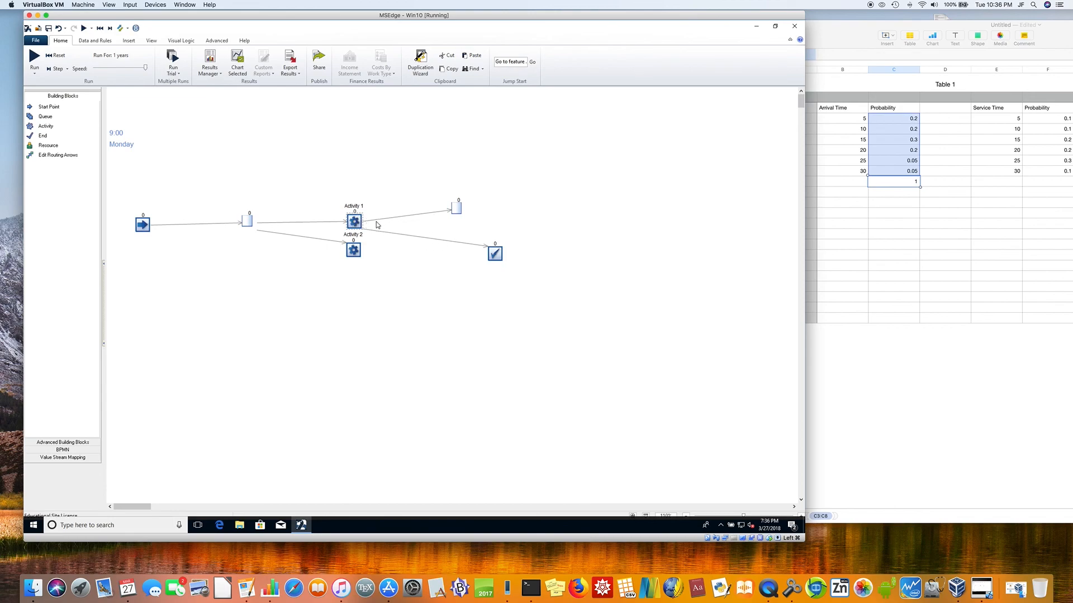
Step: Add a third activity beyond the second queue and route that queue to it
click(457, 210)
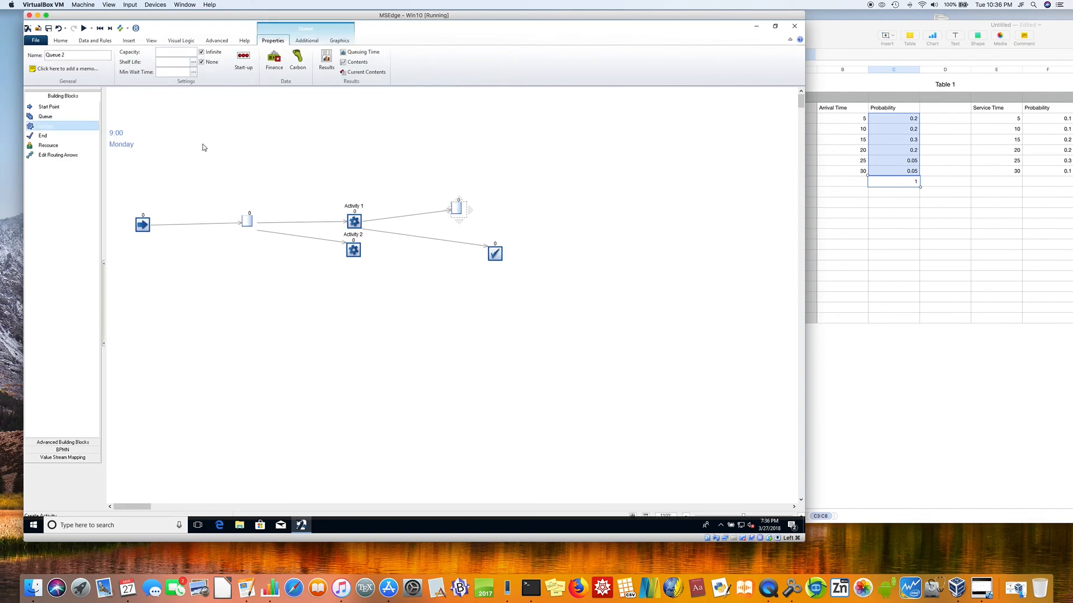
click(534, 206)
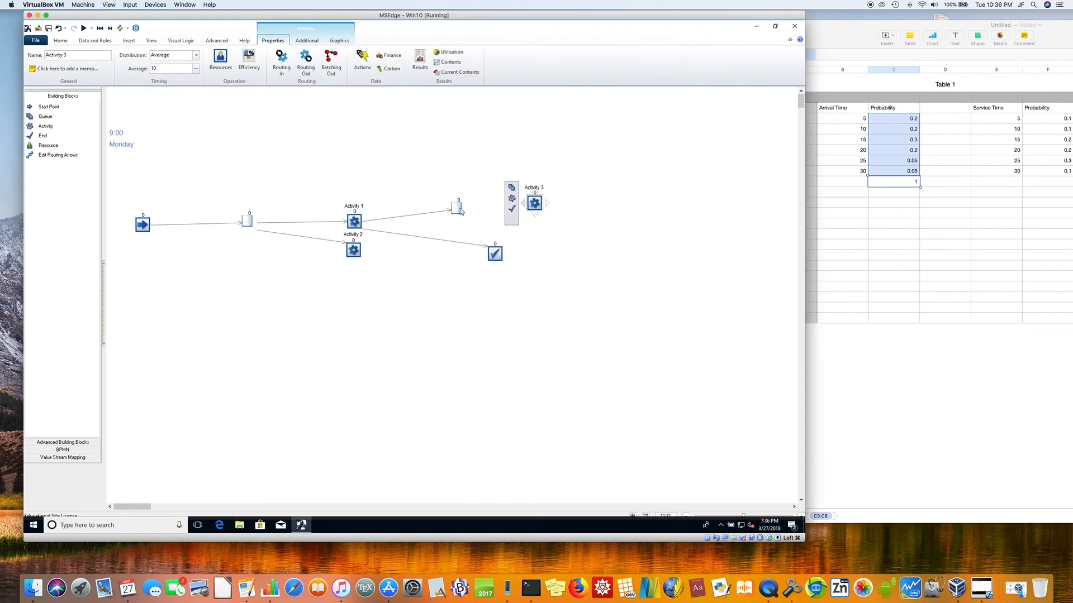
click(468, 213)
mouse_move(473, 213)
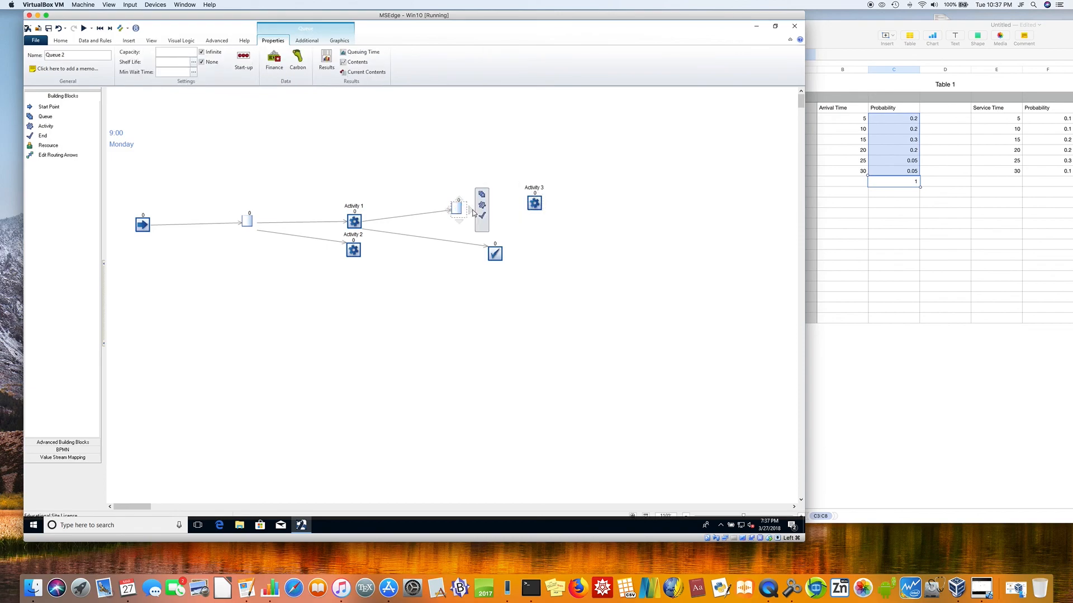
drag(471, 213, 536, 206)
Step: Route Activity 3 to the end point
click(536, 208)
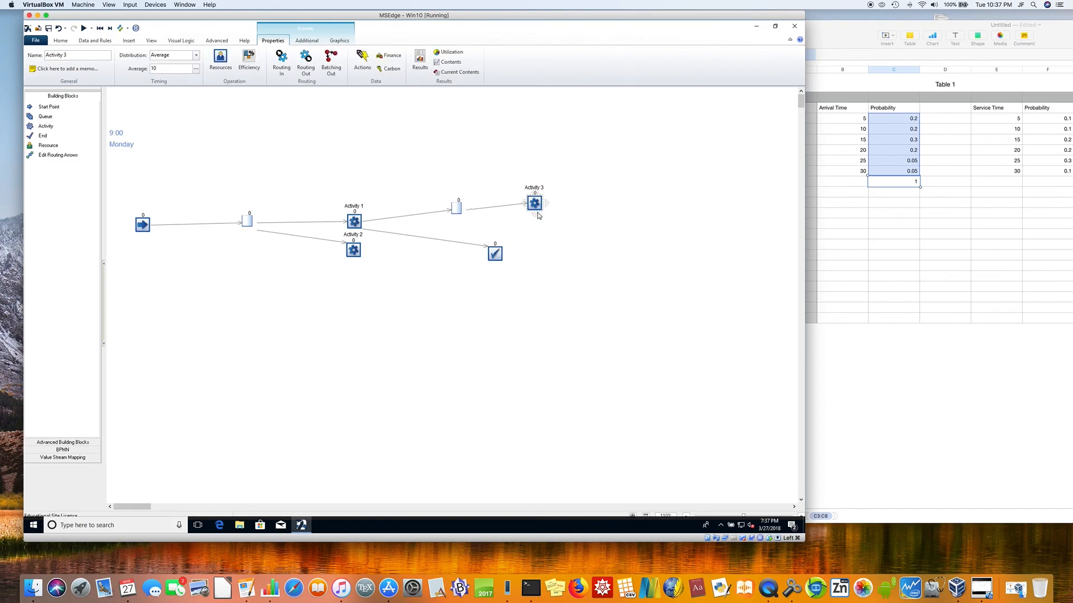
mouse_move(535, 218)
click(508, 238)
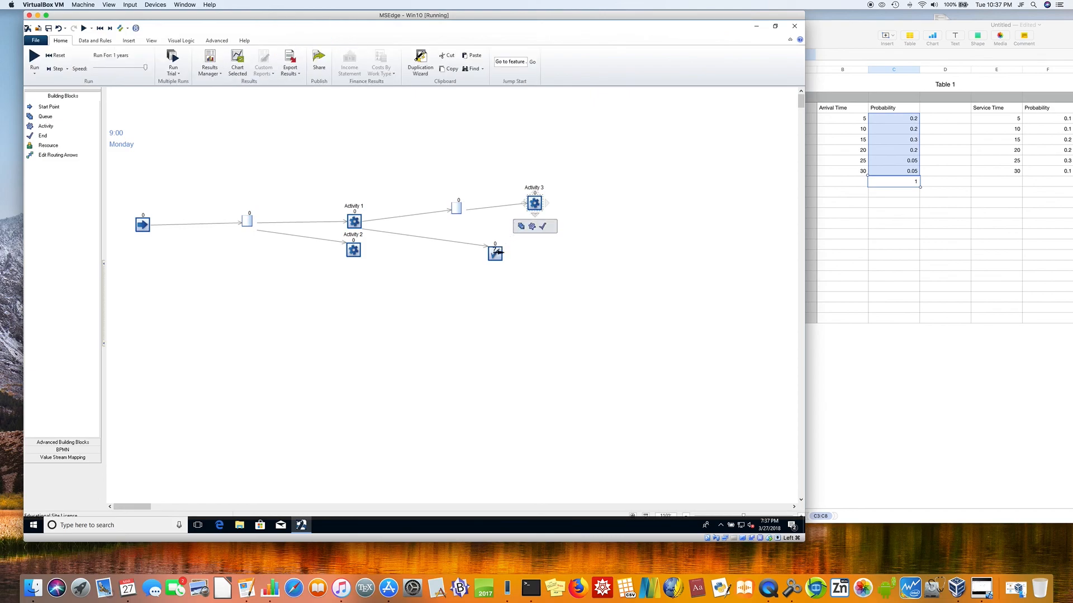
click(534, 210)
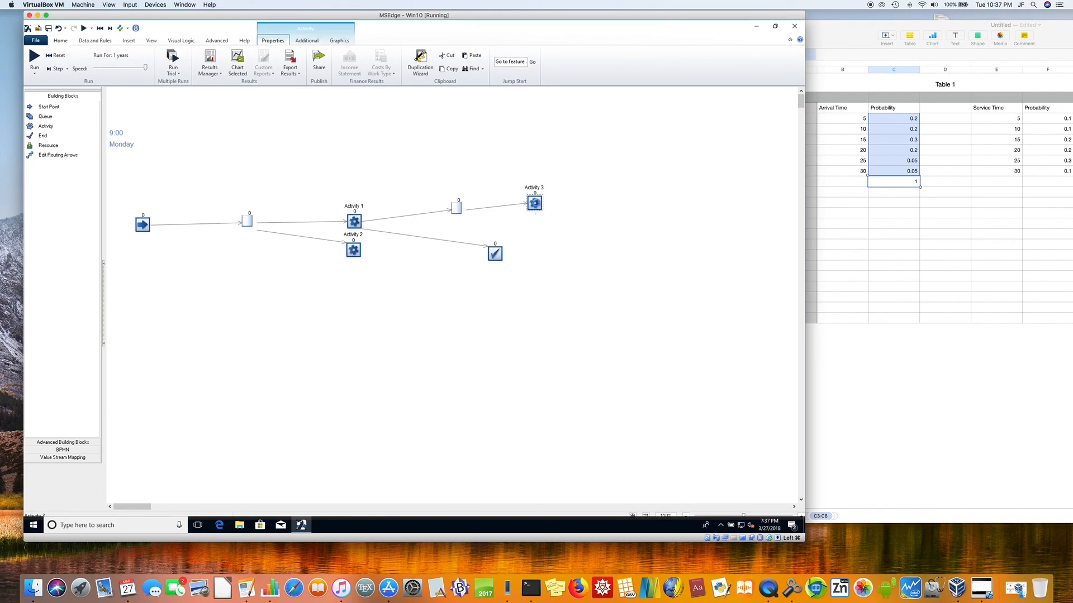
mouse_move(535, 218)
drag(535, 218, 495, 250)
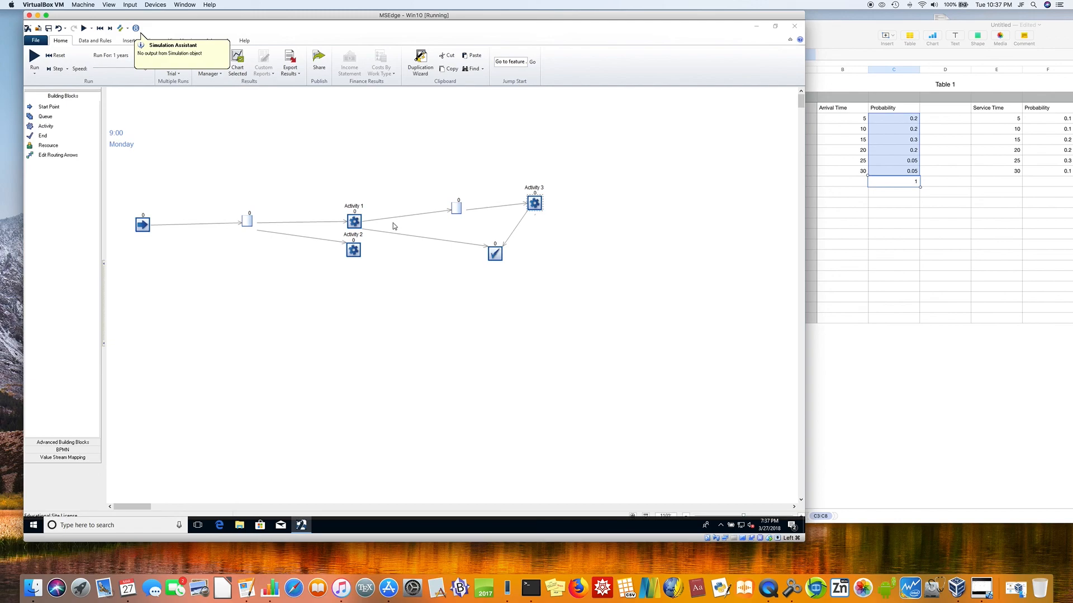
Step: Set Activity 1's routing out to Percent, with 10% to Queue for Activity 3 and 90% to End 1
click(360, 227)
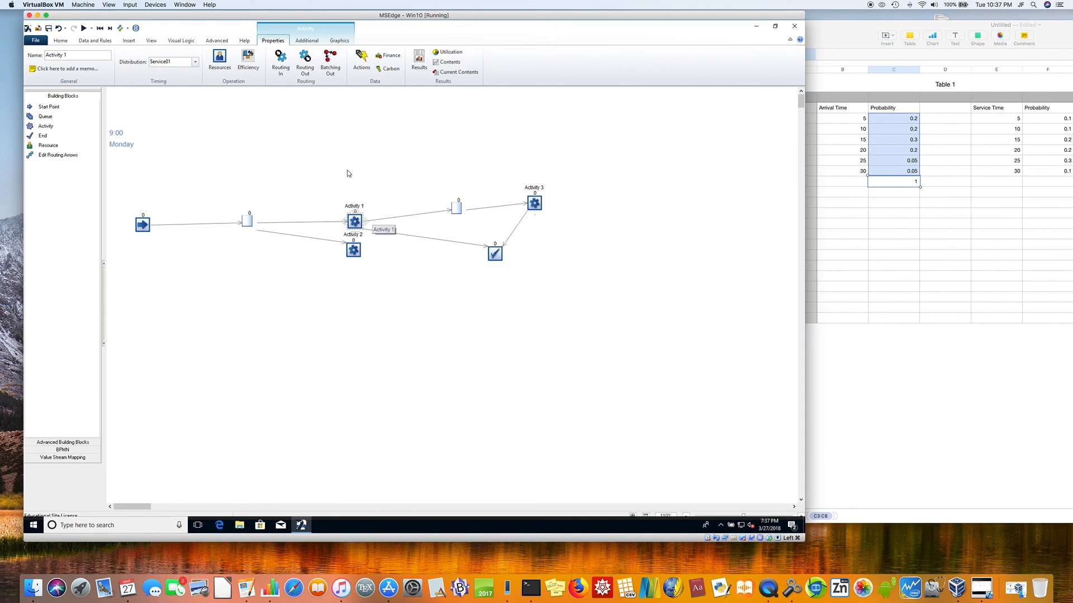
click(306, 65)
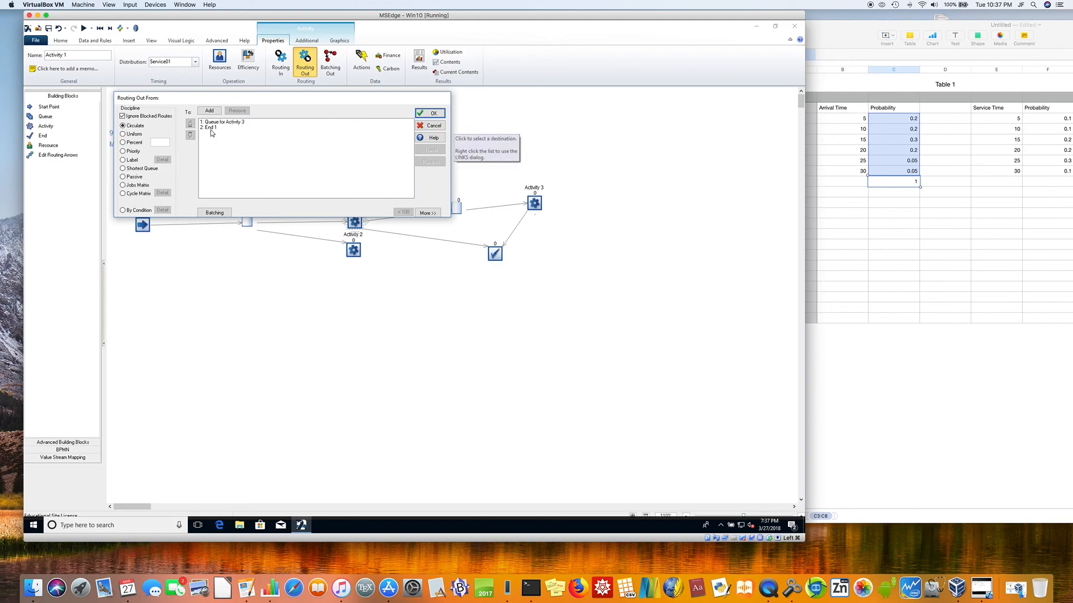
click(123, 143)
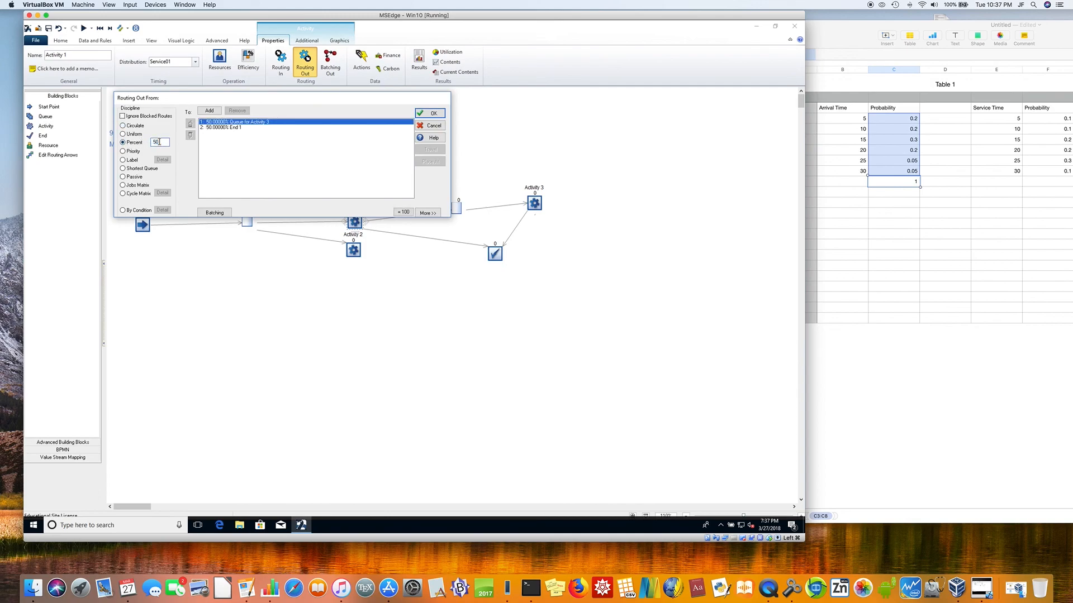
text(10)
click(222, 128)
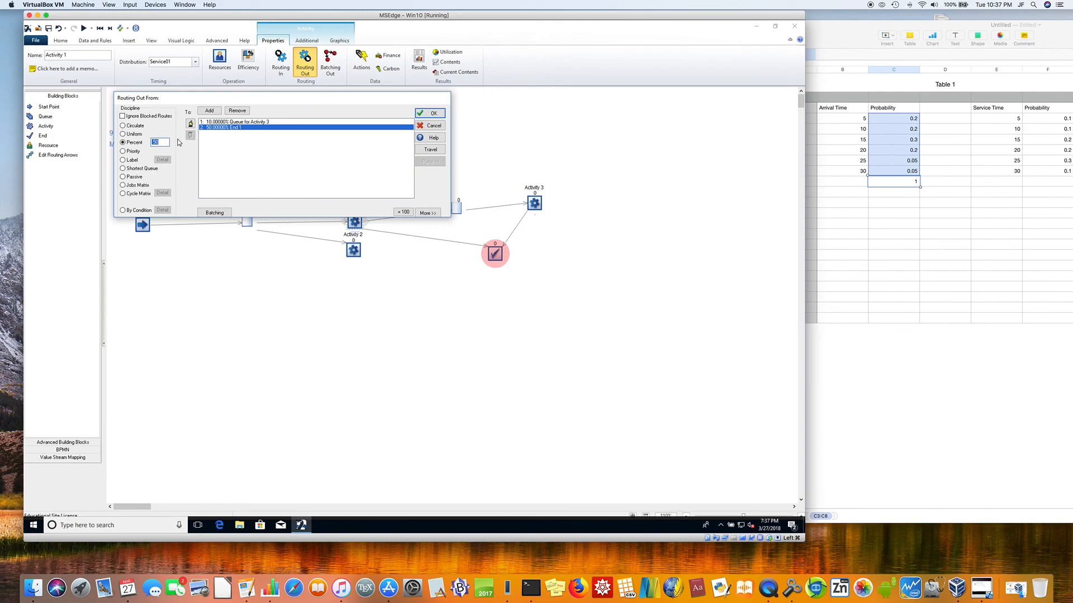
text(90)
click(284, 124)
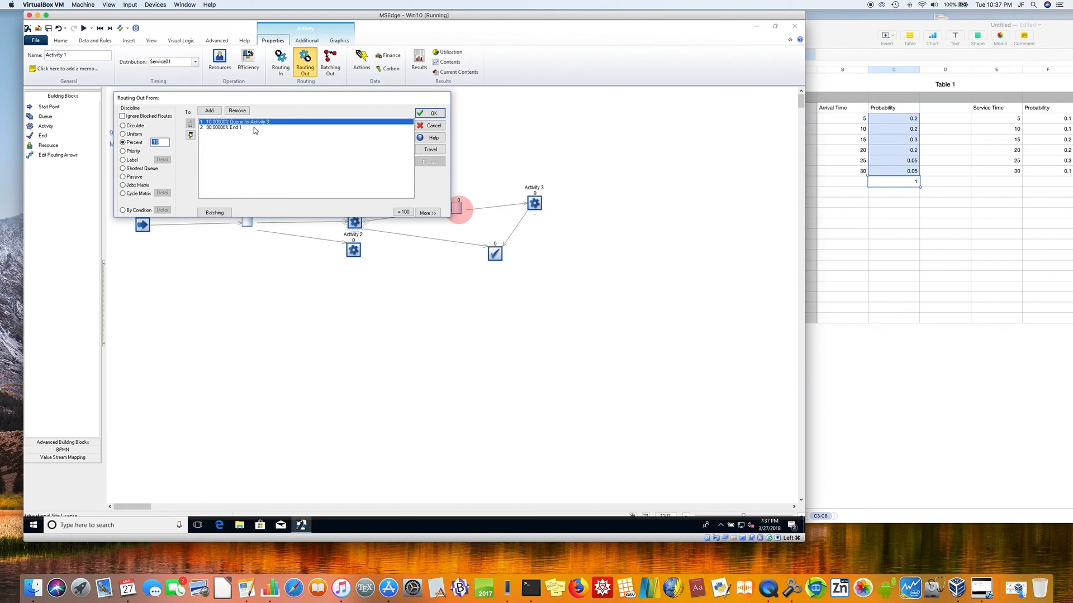
click(240, 129)
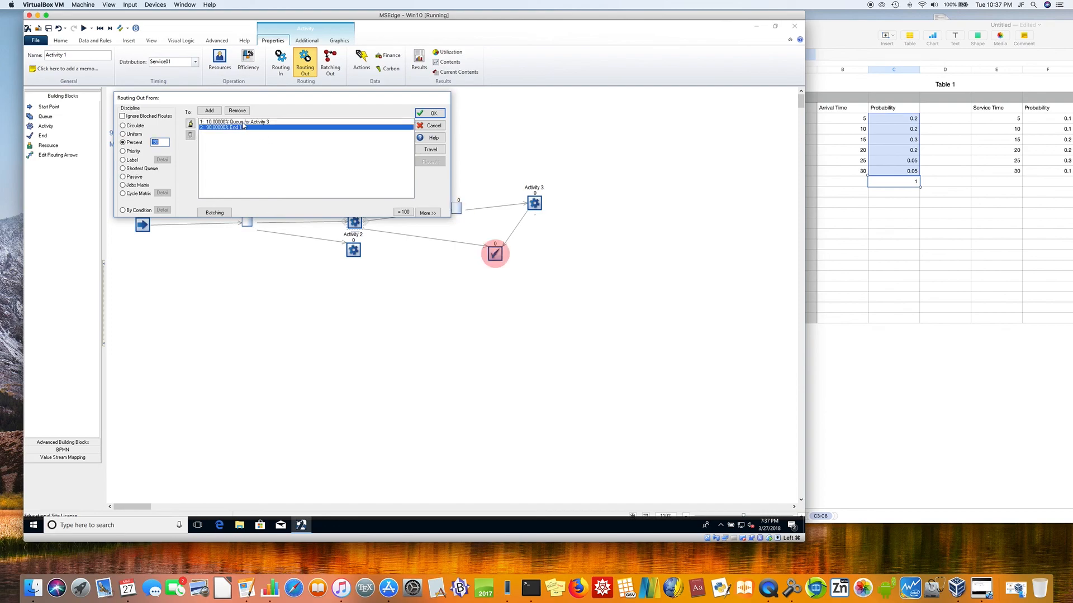
click(245, 122)
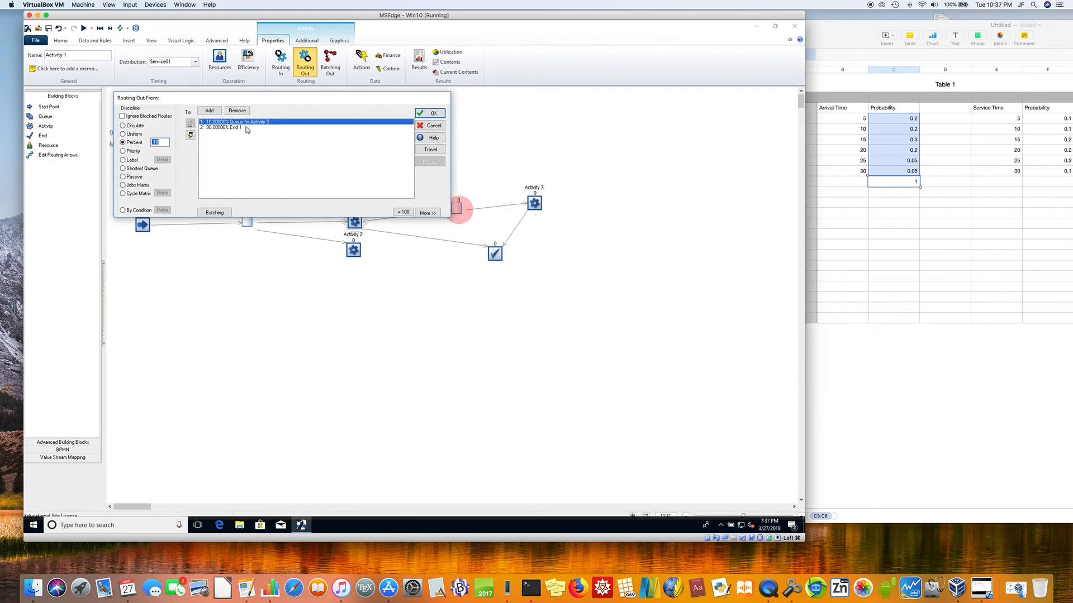
click(431, 114)
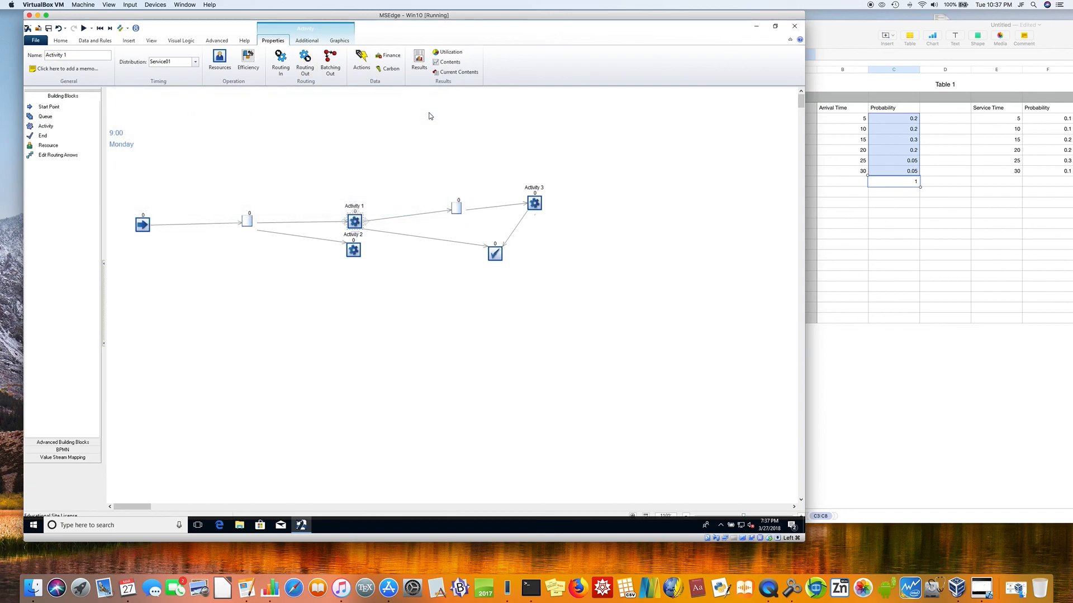
Step: Set Activity 3's timing distribution to Exponential
click(455, 210)
click(534, 203)
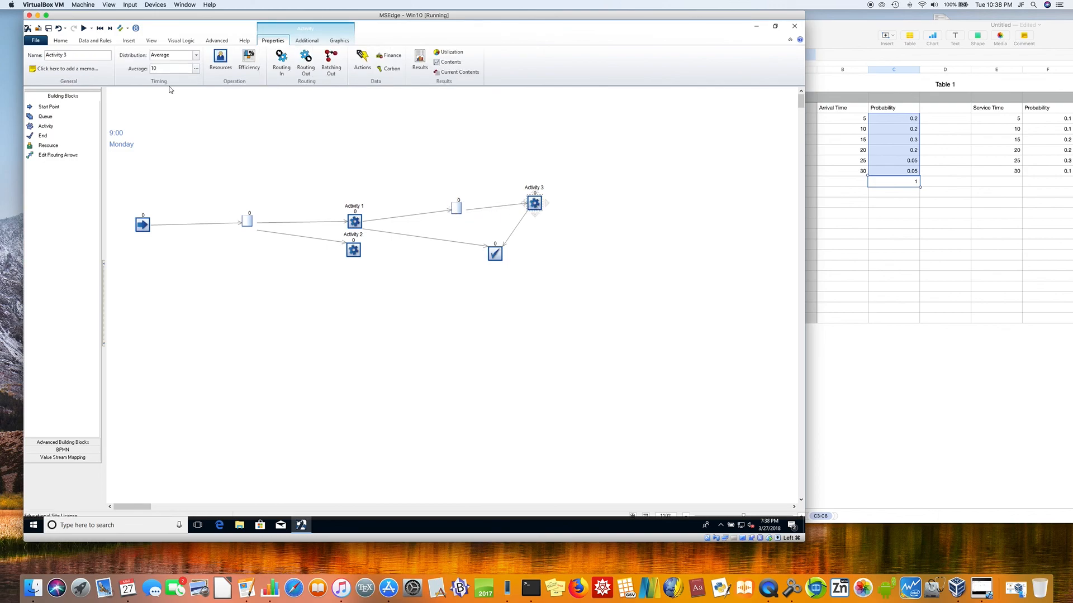
click(196, 55)
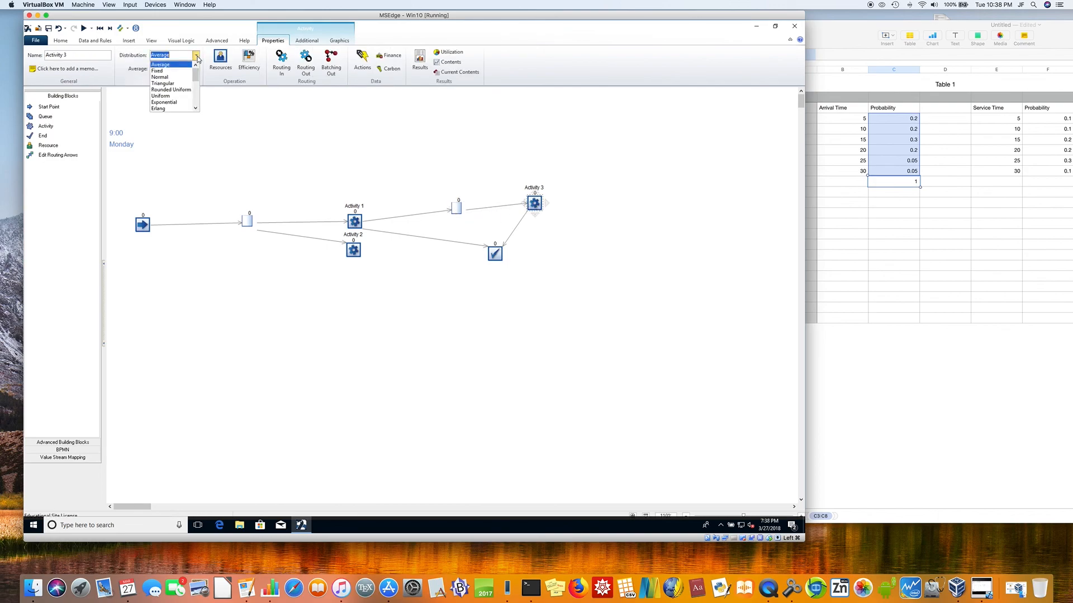
click(168, 102)
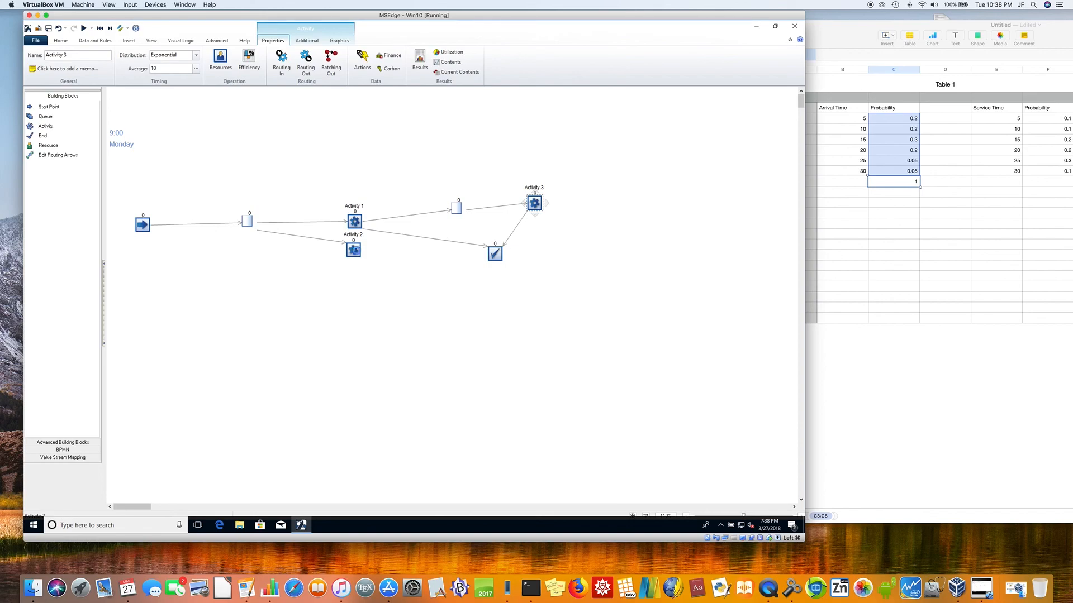
Step: Route Activity 2 to both the queue for Activity 3 and the end point
click(359, 255)
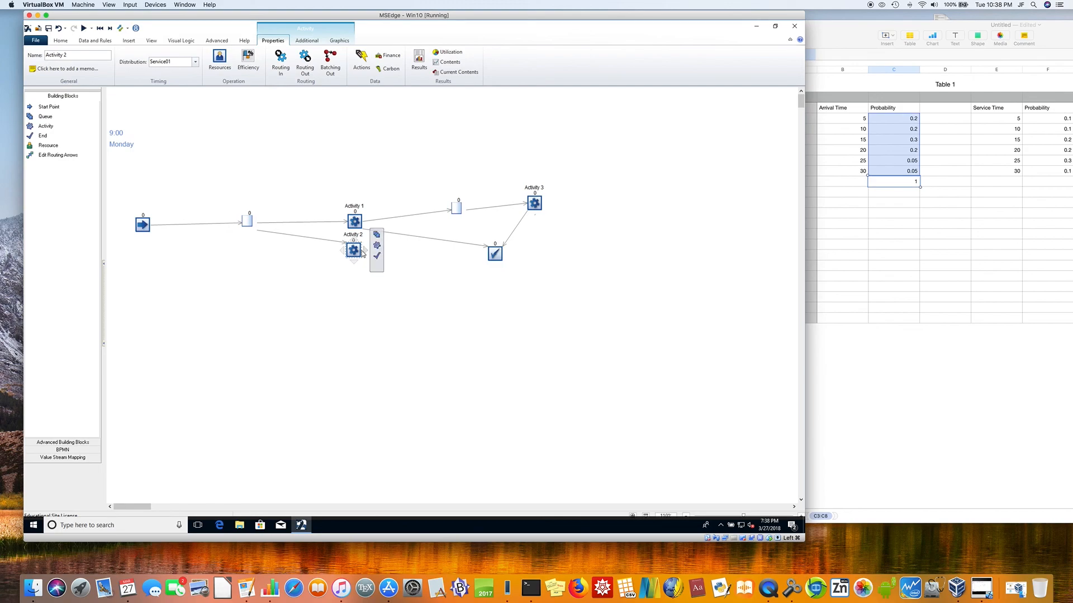
mouse_move(364, 253)
drag(377, 245, 455, 209)
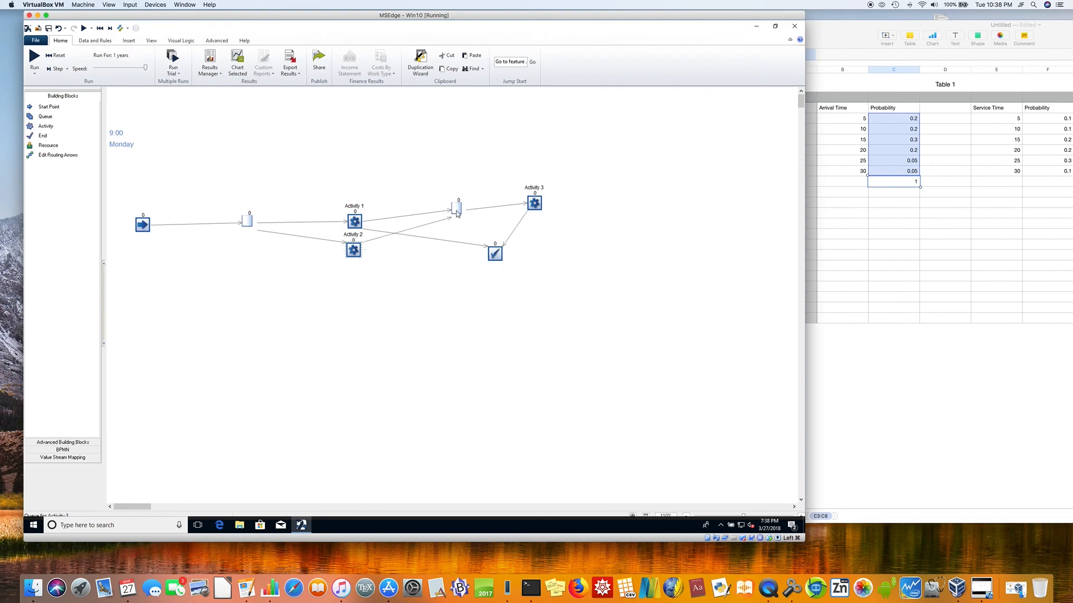
click(353, 250)
mouse_move(366, 253)
drag(376, 255, 497, 257)
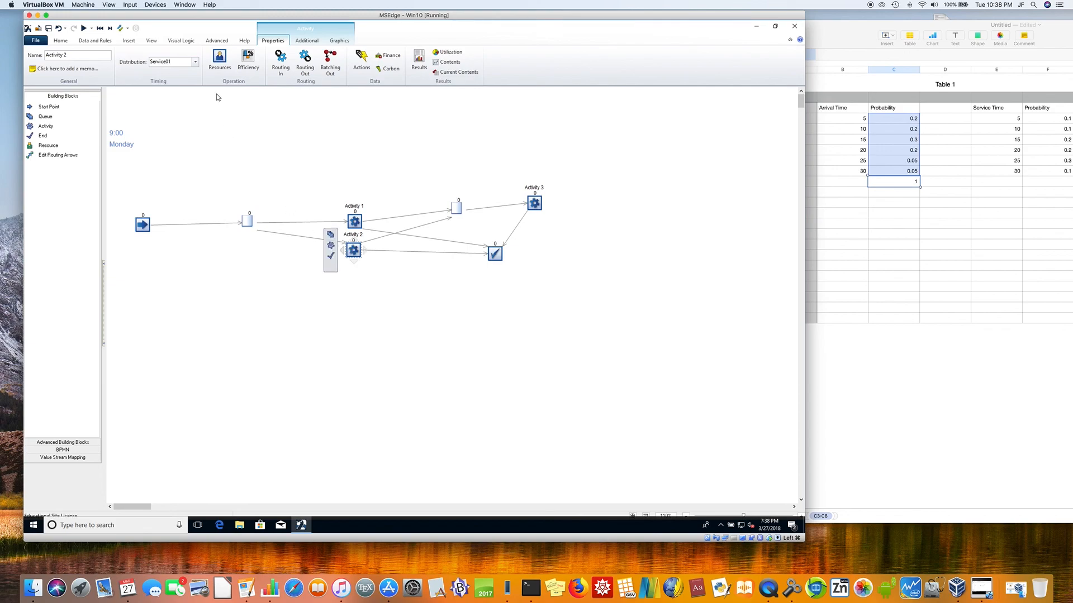
Step: Set Activity 2's routing out to Percent, with 20% to Queue for Activity 3 and 80% to End 1
click(307, 61)
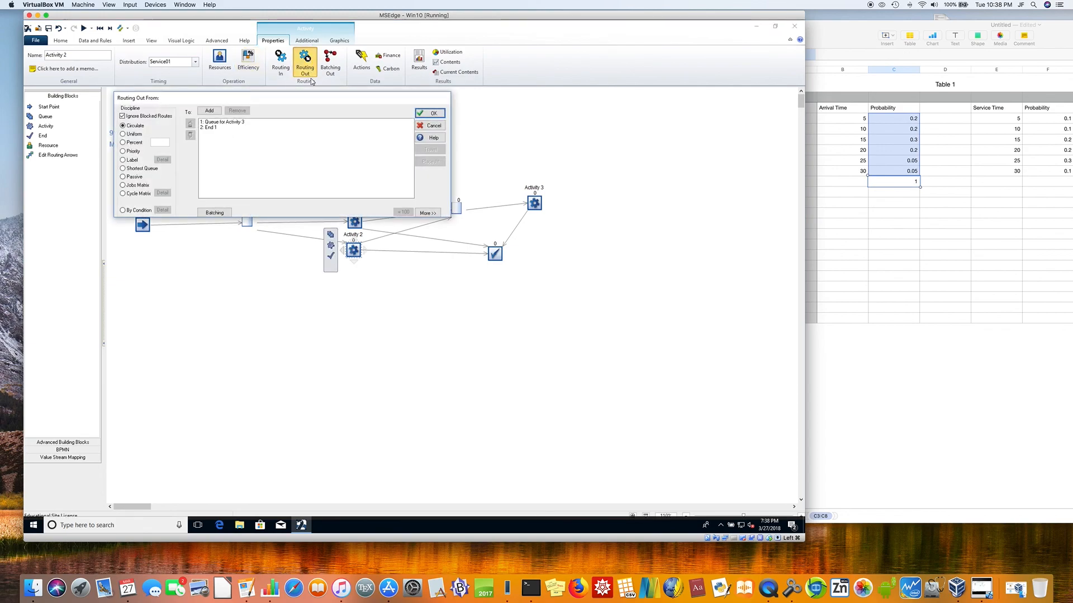
click(245, 122)
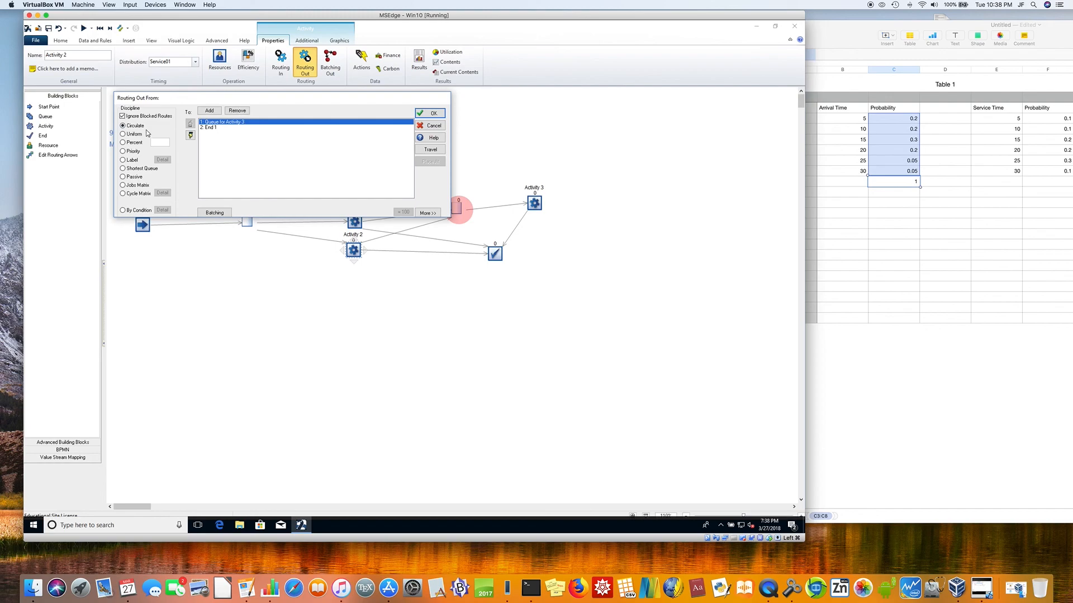
click(130, 143)
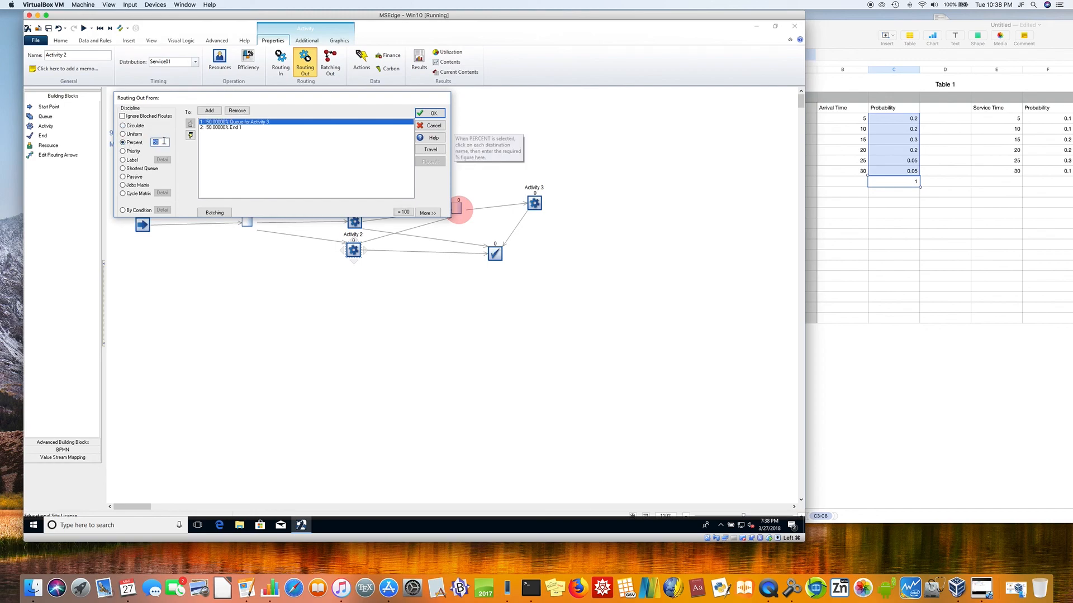
text(20)
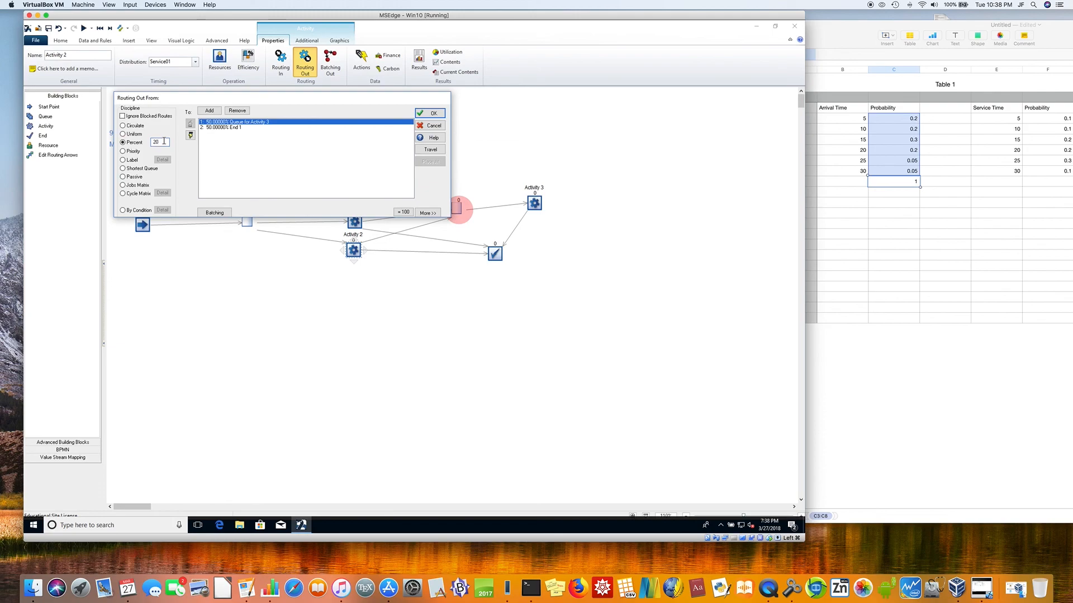
click(240, 127)
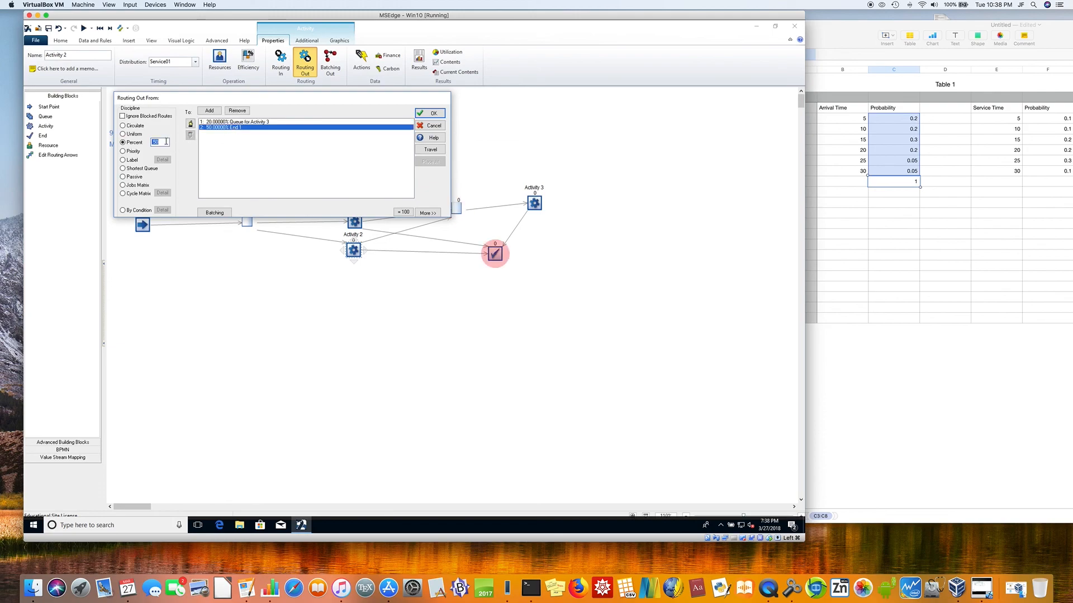
text(8)
click(256, 122)
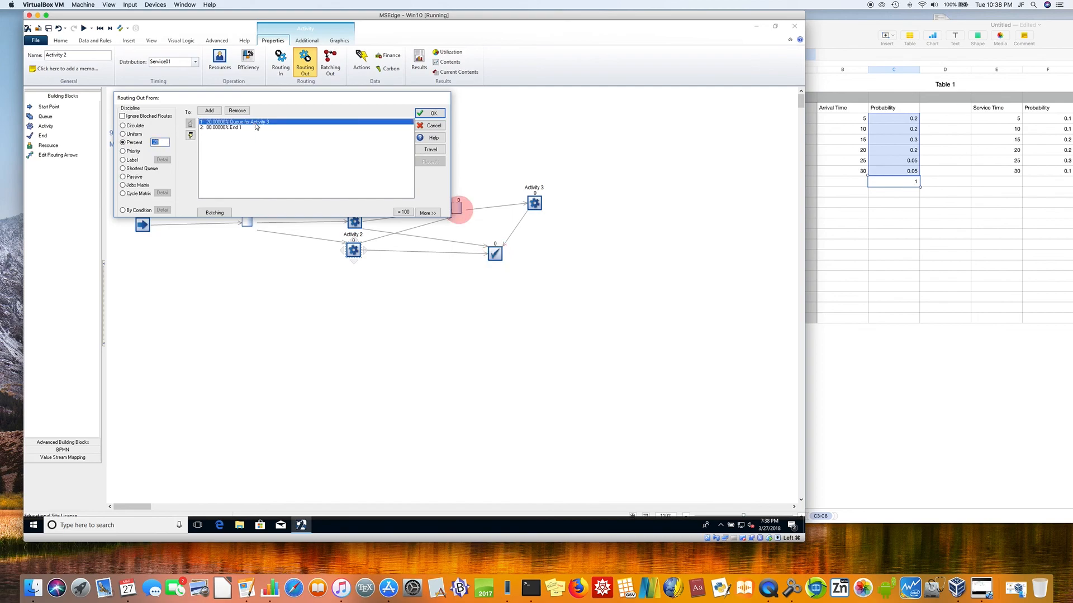
click(443, 113)
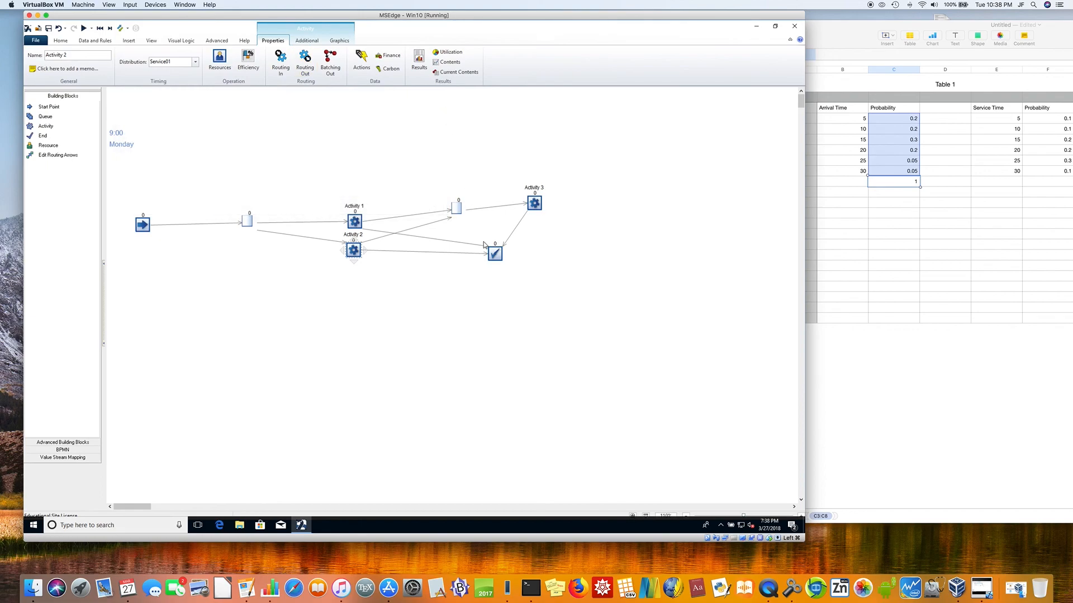
click(447, 285)
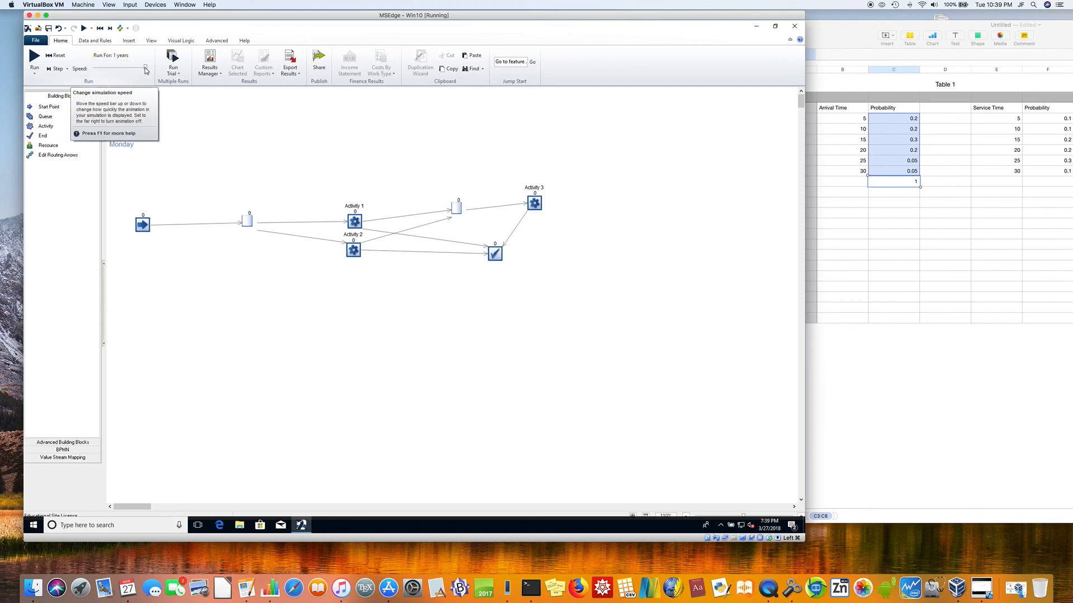
Step: Slow the animation speed to near its minimum, run the simulation to watch the item flow, and pause it
click(111, 69)
drag(104, 69, 98, 69)
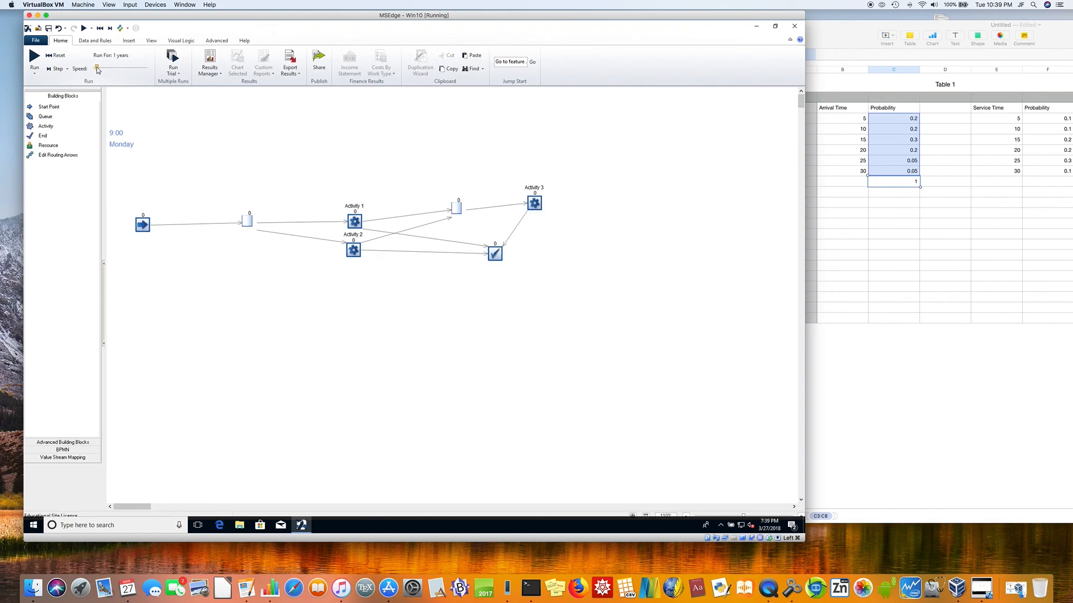
click(35, 57)
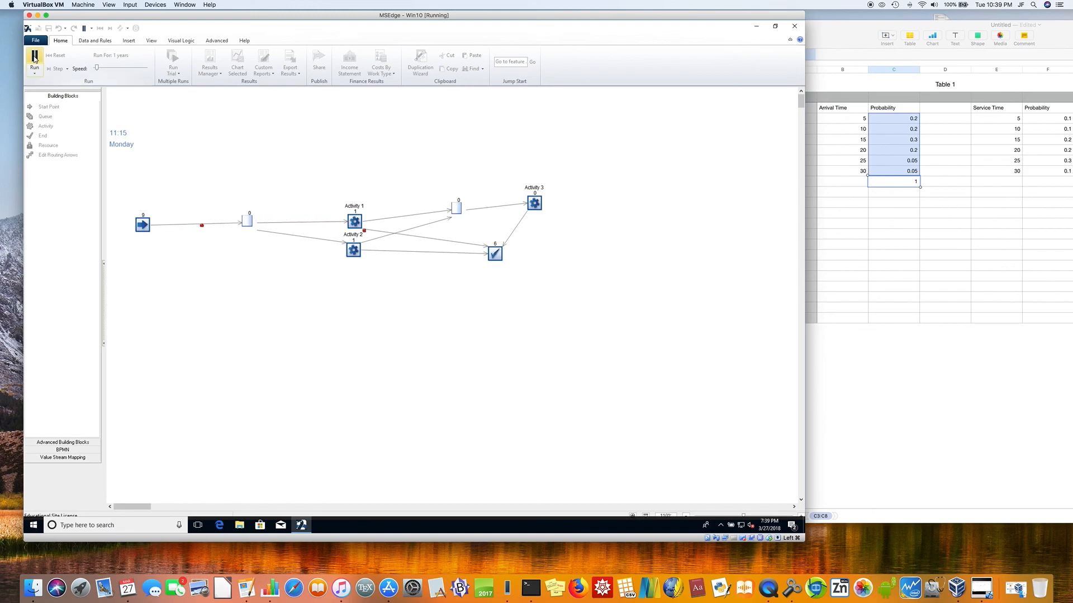
click(34, 59)
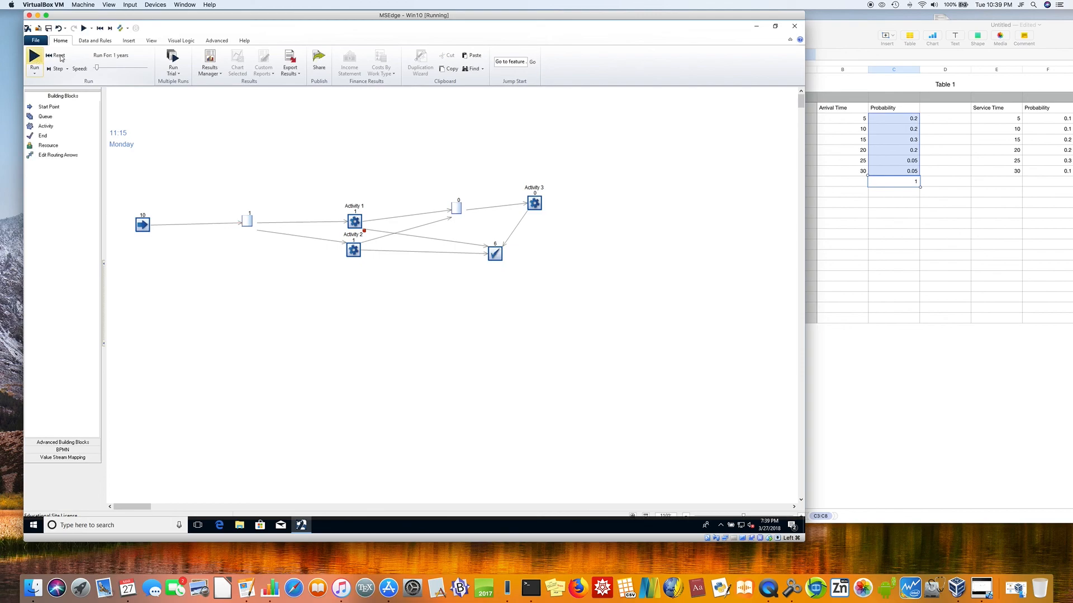
Step: Raise the simulation speed to maximum, run to the end, and check the results of both queues and the end point
drag(98, 68, 196, 66)
click(34, 55)
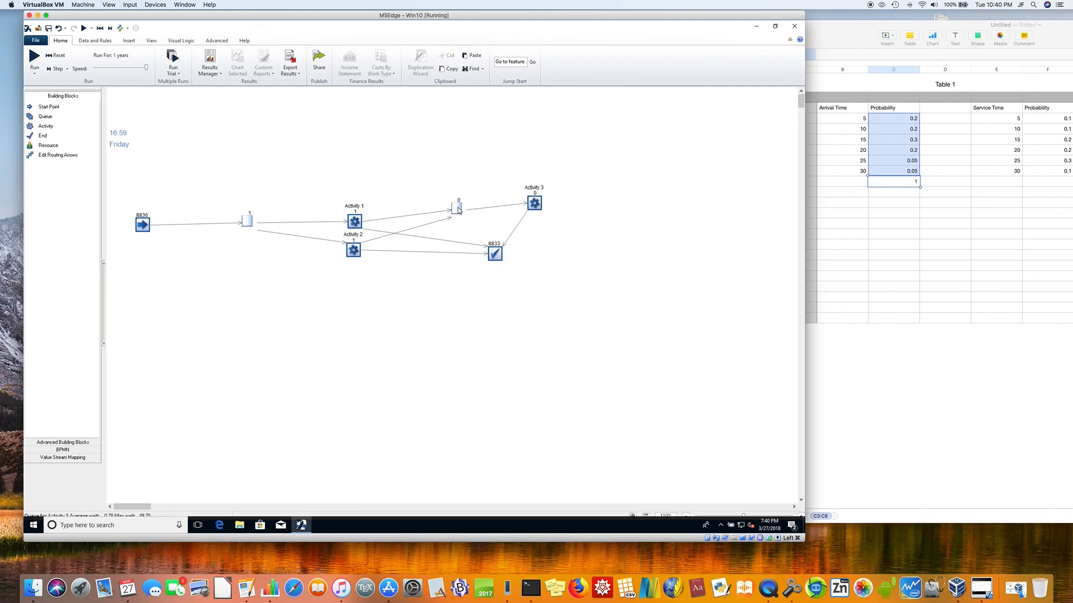
mouse_move(457, 211)
mouse_move(494, 255)
mouse_move(250, 225)
Step: Set the average of Activity 3's exponential distribution to 40
click(538, 203)
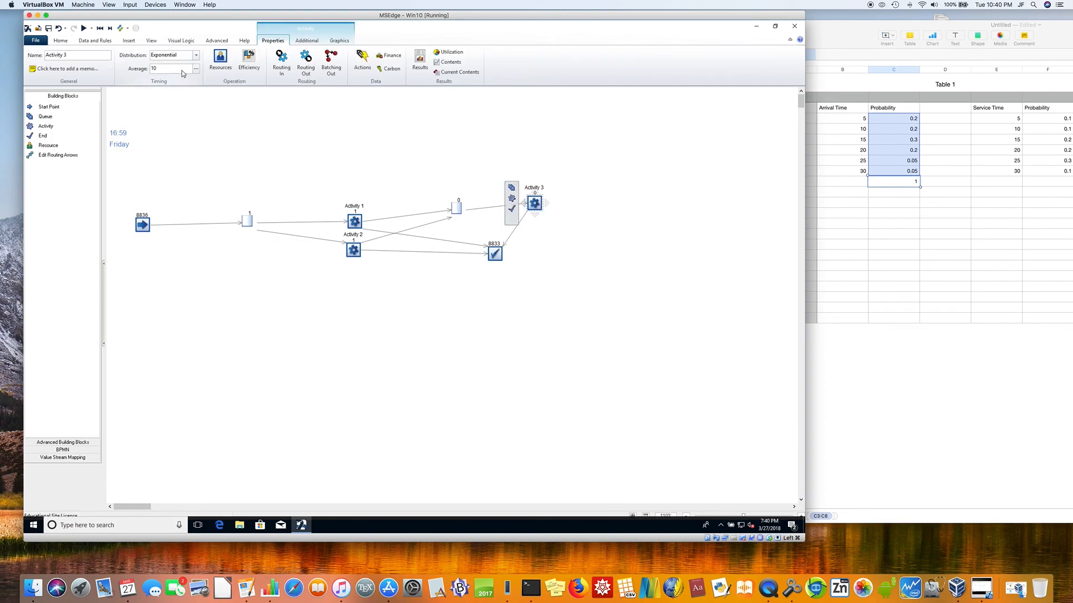
double_click(171, 68)
text(40)
click(197, 109)
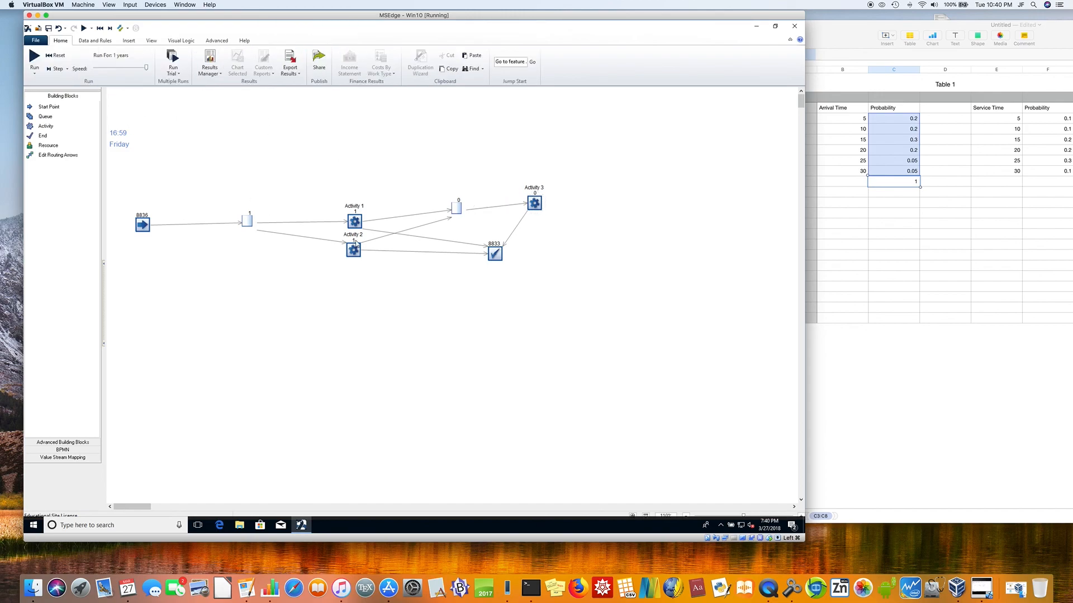
Step: Reset and rerun the simulation, and check the results of the queue for Activity 3 and the end point
mouse_move(353, 226)
click(58, 56)
click(34, 58)
Step: Set Activity 3's exponential average to 100 and rerun the simulation from the start
mouse_move(455, 213)
mouse_move(500, 259)
click(533, 205)
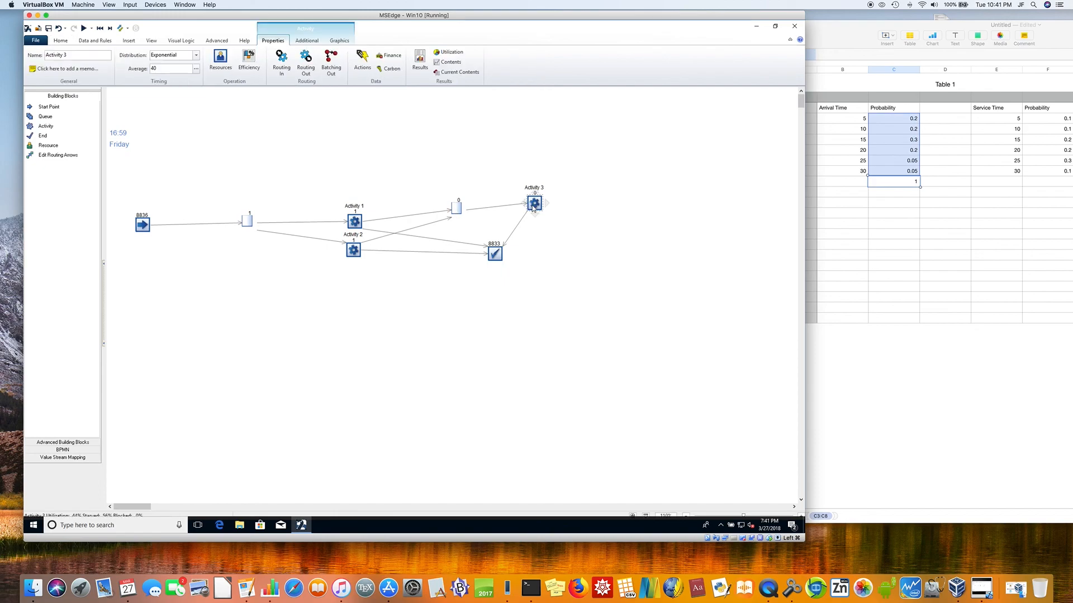
double_click(165, 68)
click(202, 114)
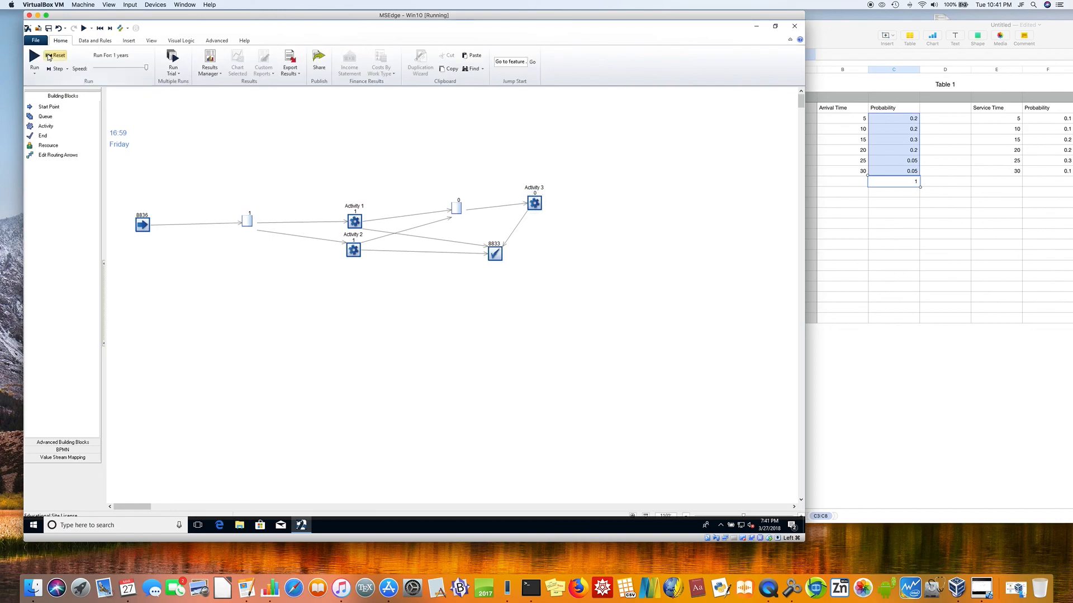
click(56, 55)
click(34, 57)
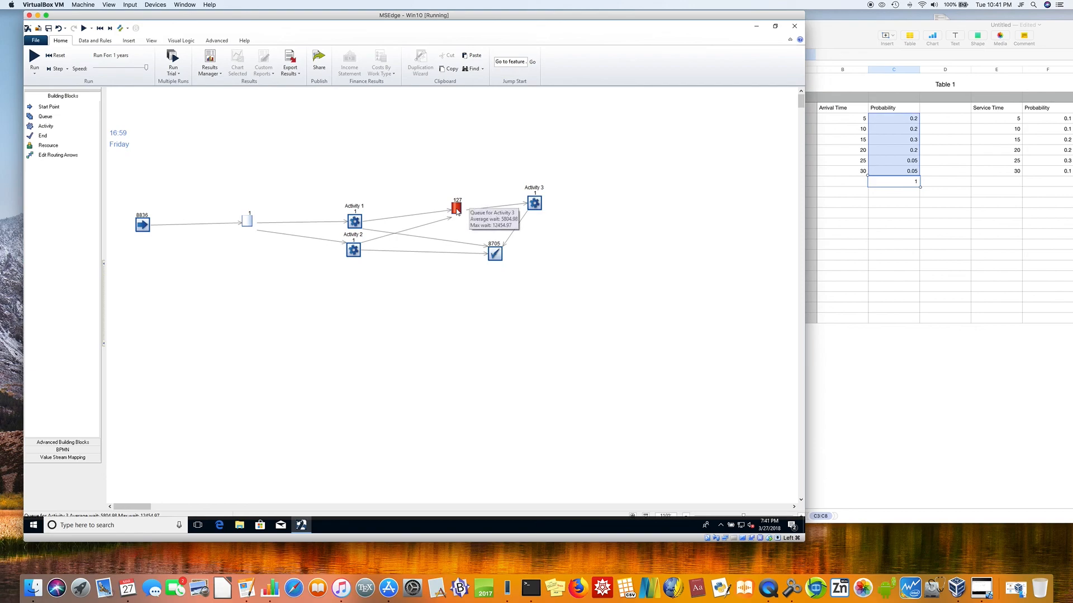
Step: Create 3 copies of Activity 3 with the Duplication Wizard
click(536, 204)
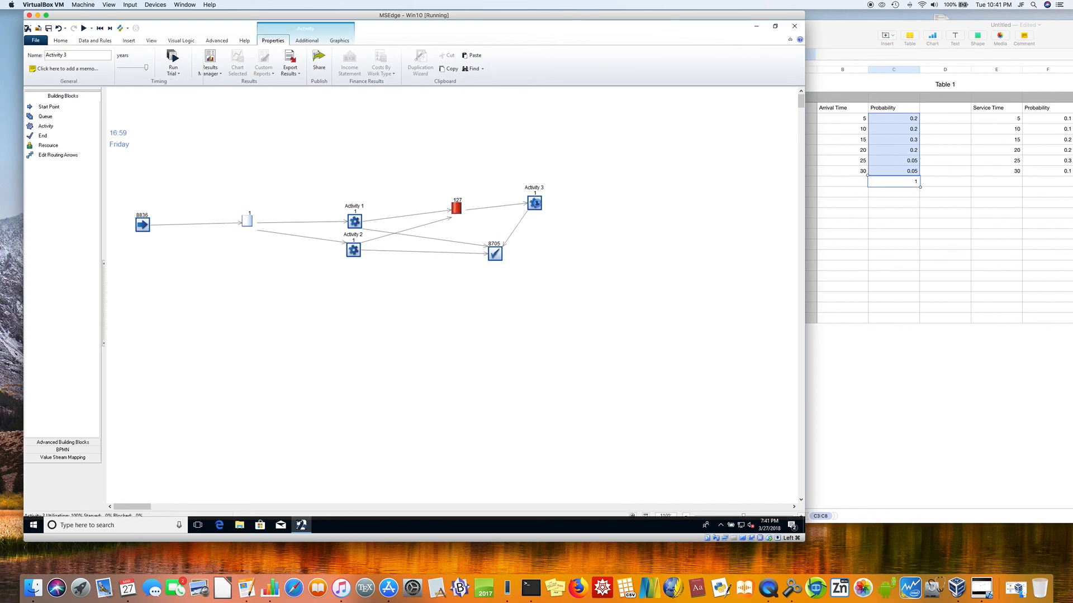
right_click(534, 202)
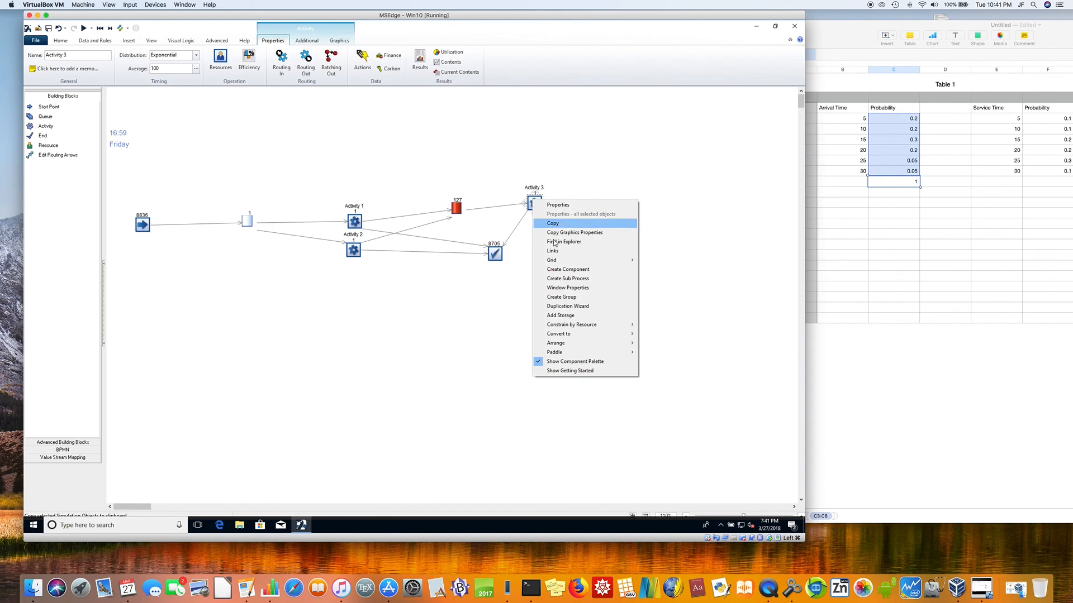
click(567, 306)
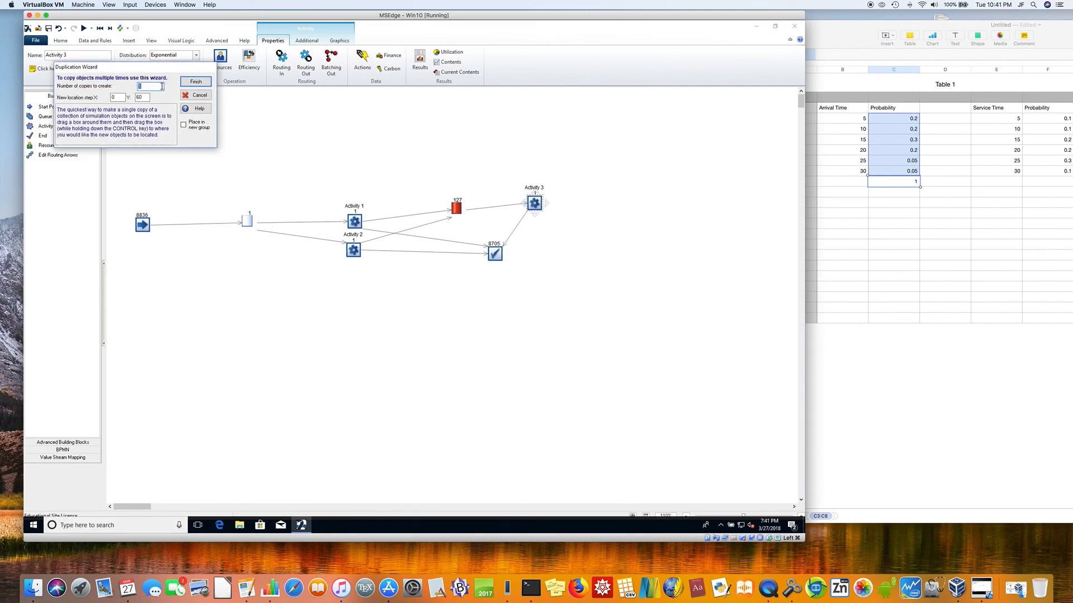
text(3)
click(190, 84)
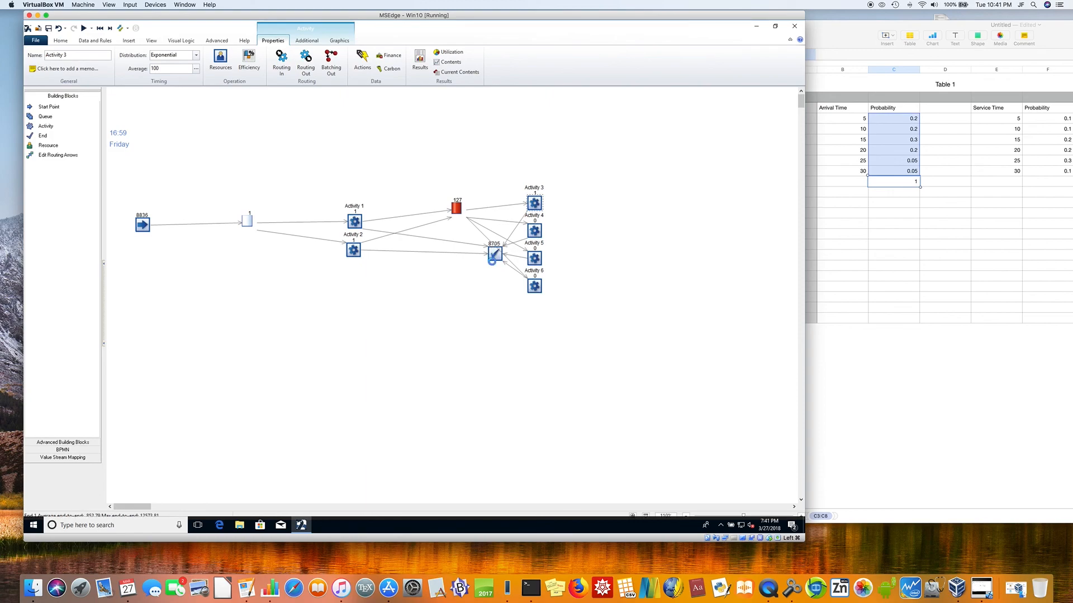
Step: Move the end point clear of the duplicated activities, below the second queue, and rerun the simulation from the start
click(493, 256)
drag(474, 310, 474, 316)
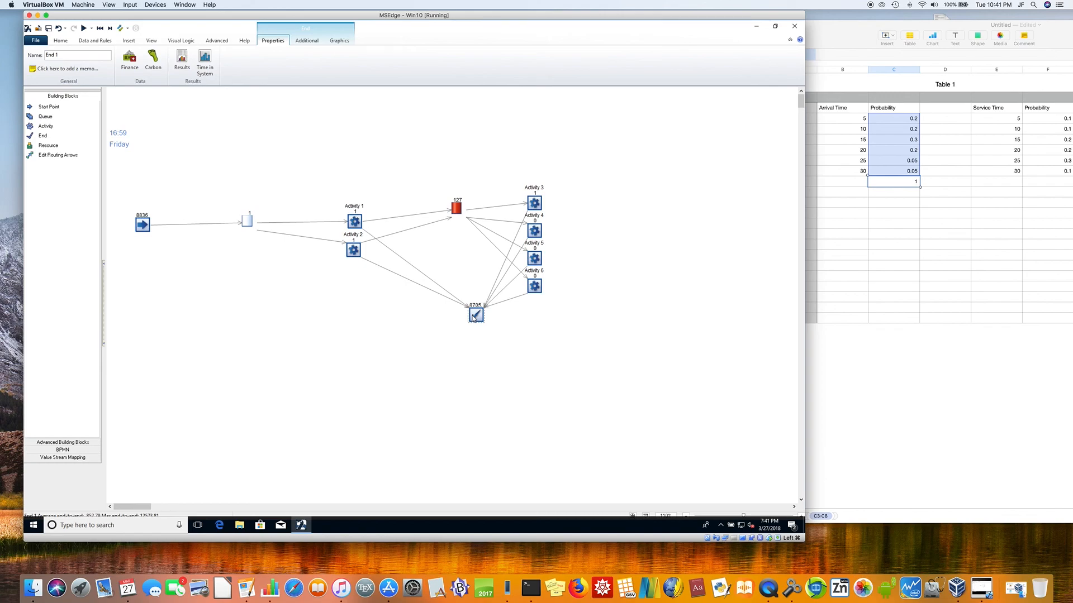
click(183, 140)
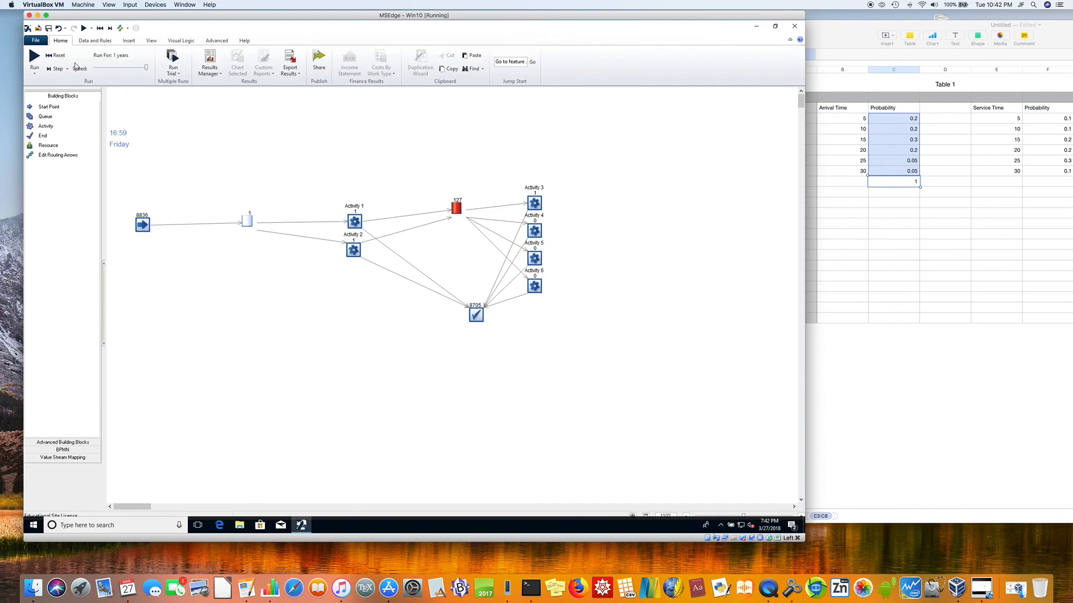
click(56, 55)
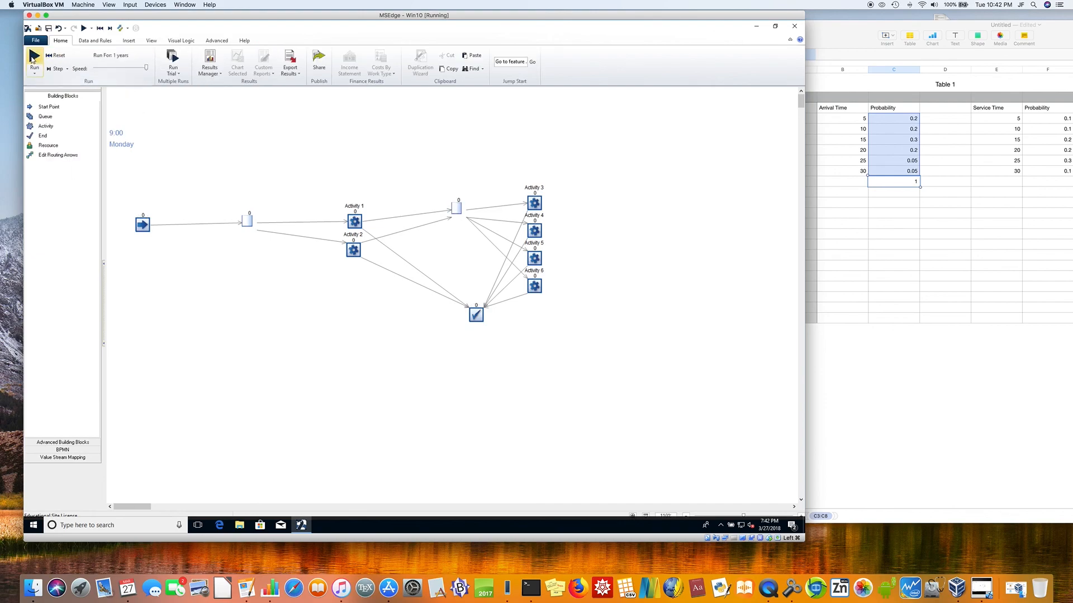
click(31, 57)
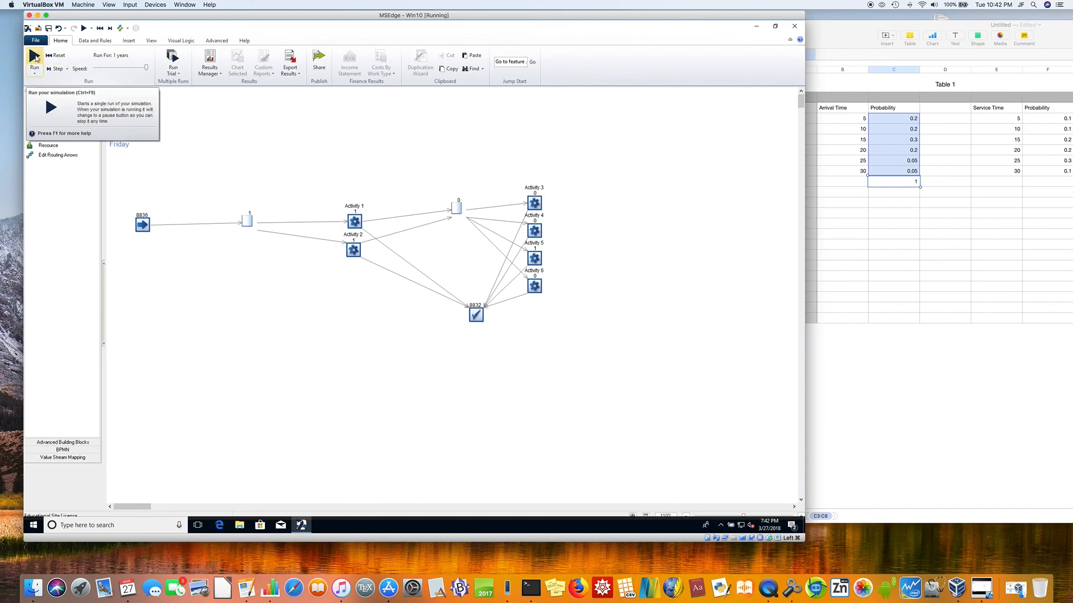
Step: Delete Activity 6 and rerun the simulation to check the queue for Activity 3
click(535, 286)
key(Delete)
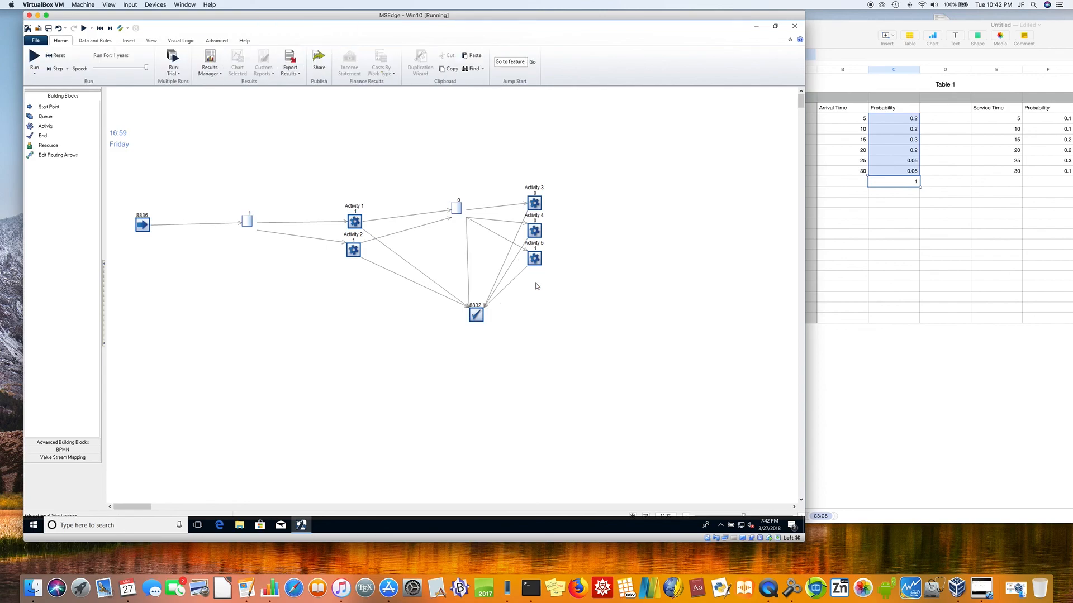
click(35, 56)
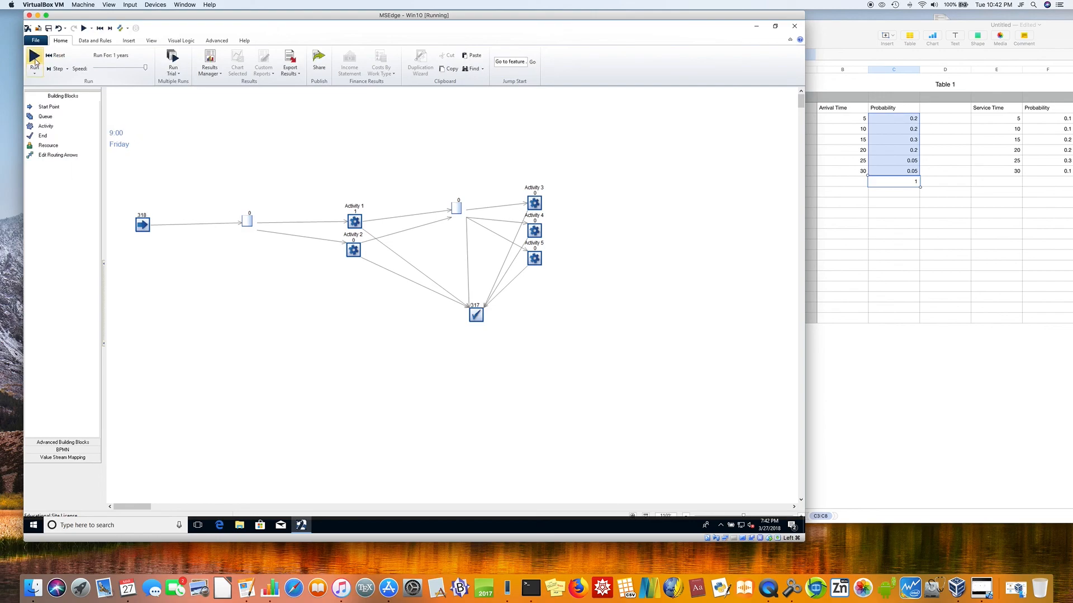
click(34, 59)
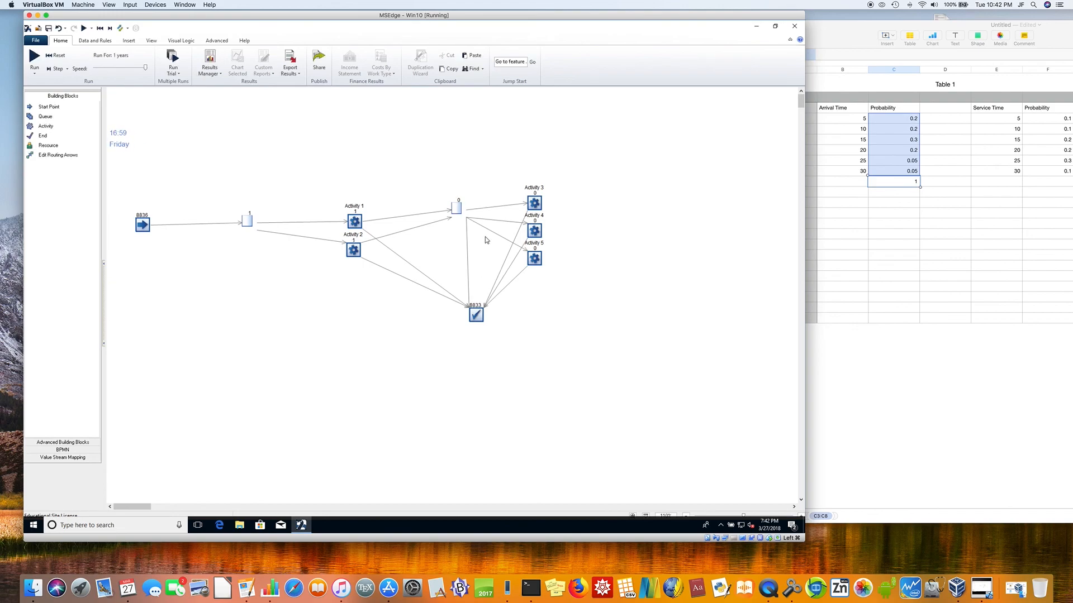
mouse_move(459, 210)
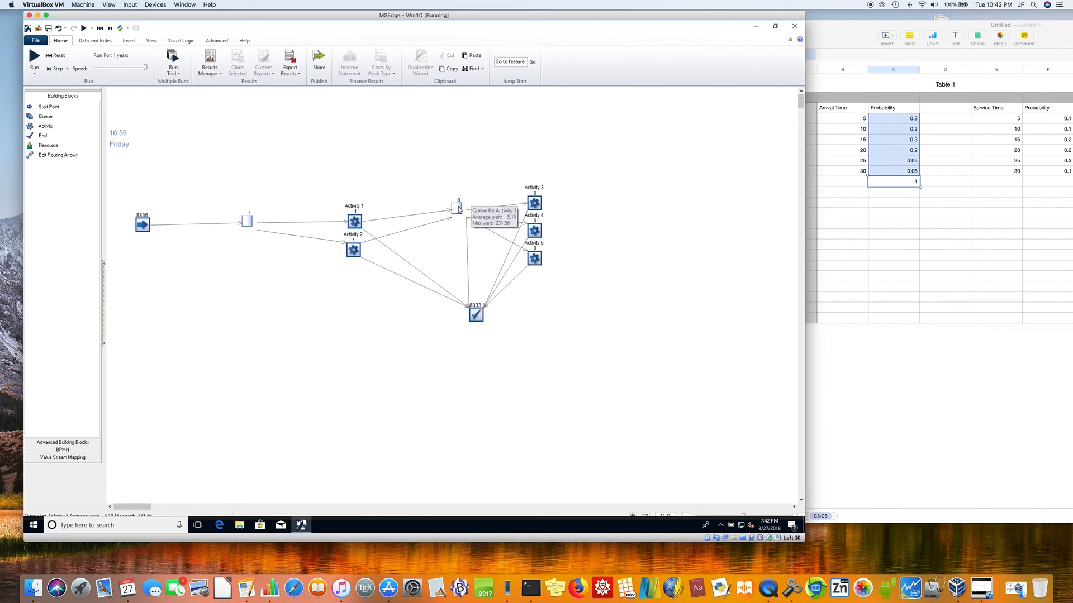
Step: Delete Activity 5, then reset and rerun the simulation to check the queue for Activity 3
click(536, 260)
key(Delete)
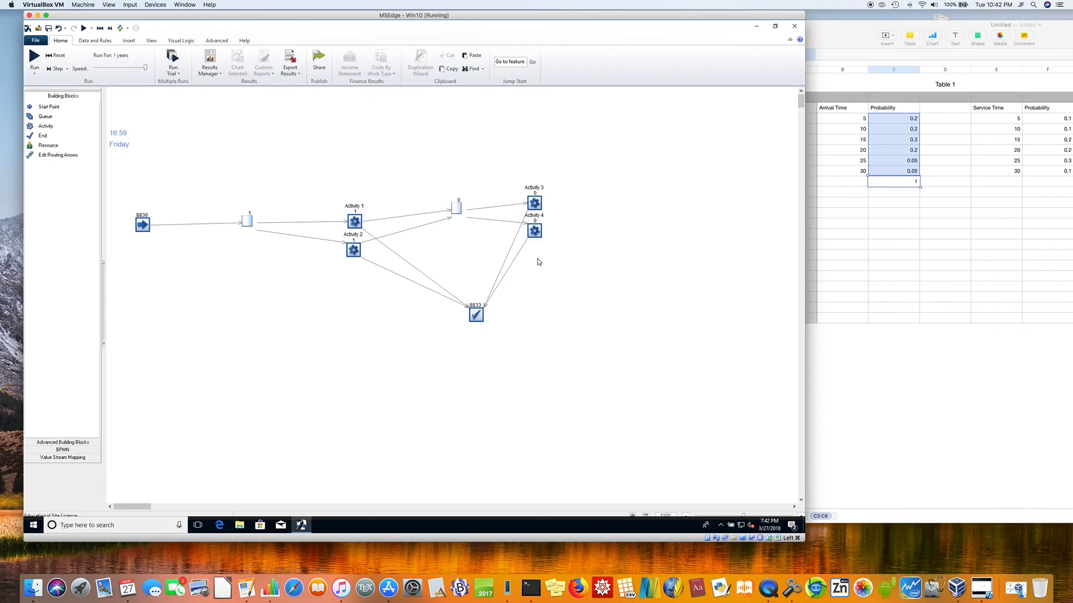
click(55, 55)
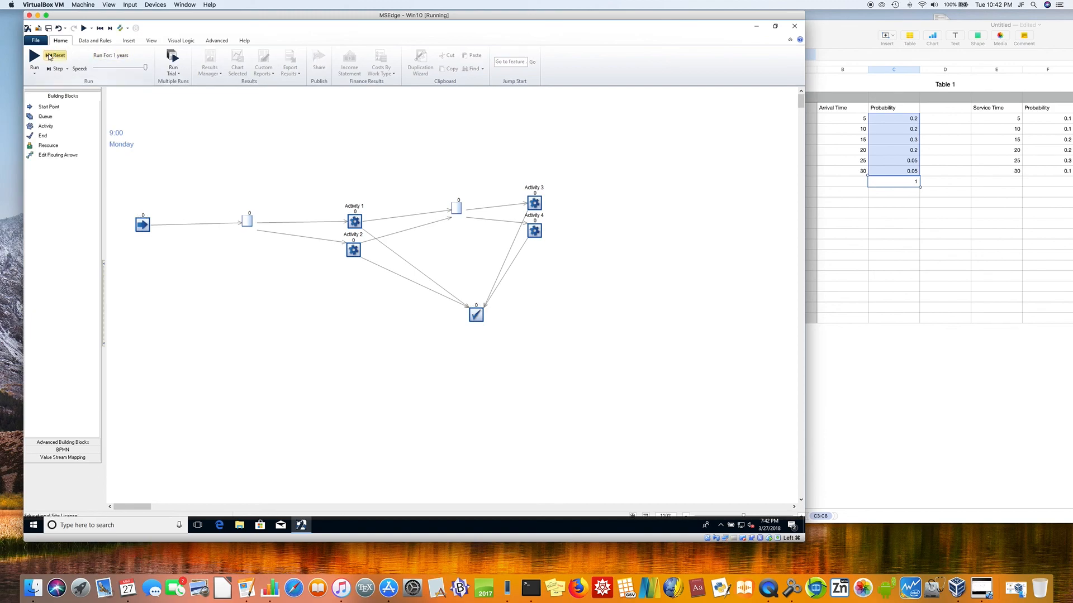
click(35, 58)
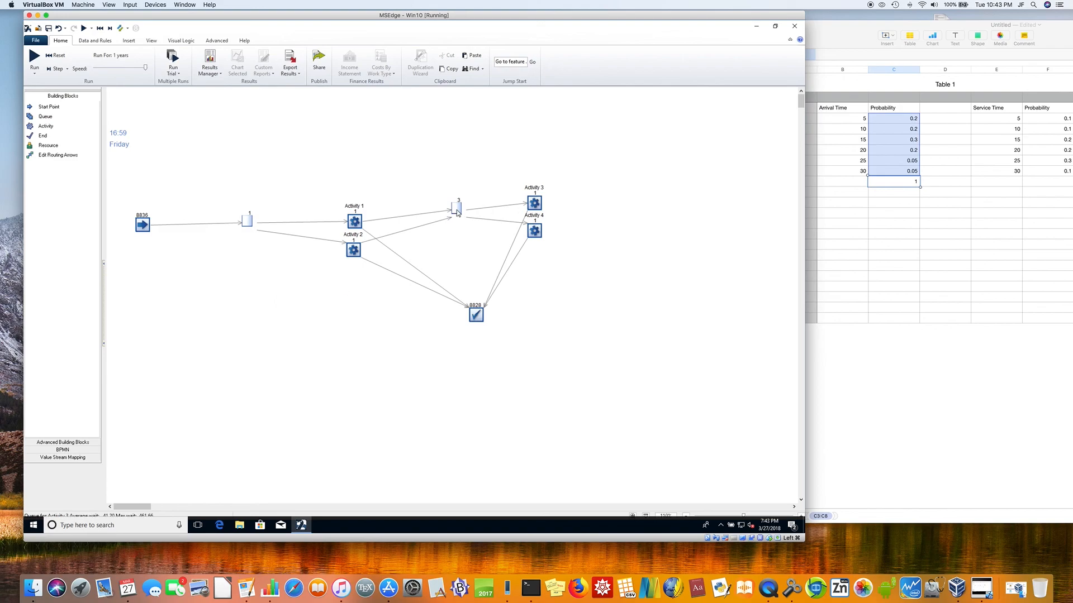
mouse_move(457, 213)
Step: Delete the end point and place a new queue below and to the right of Activity 4
click(476, 316)
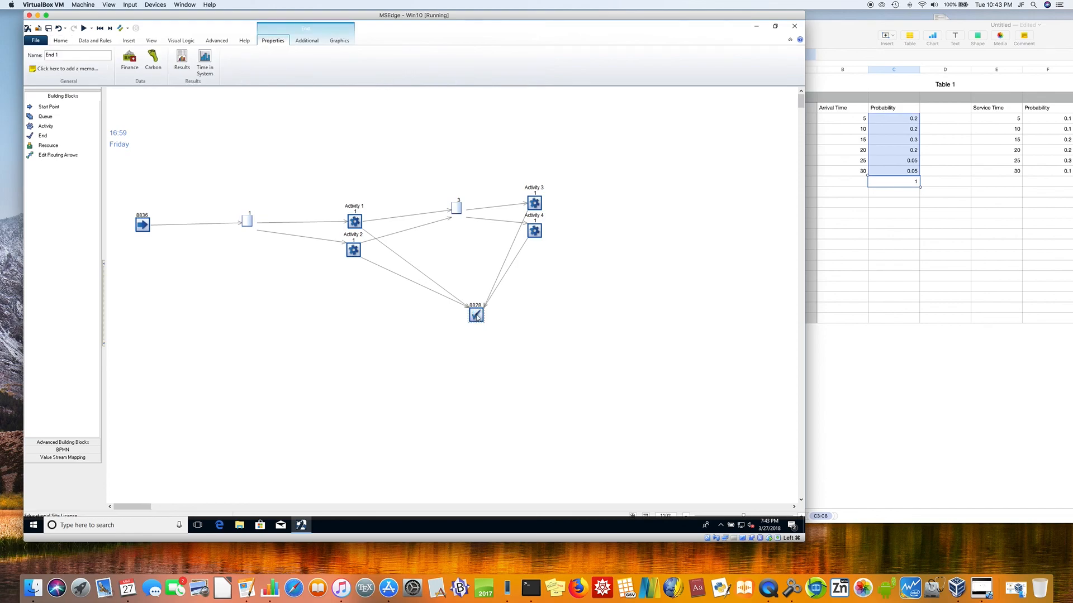
key(Delete)
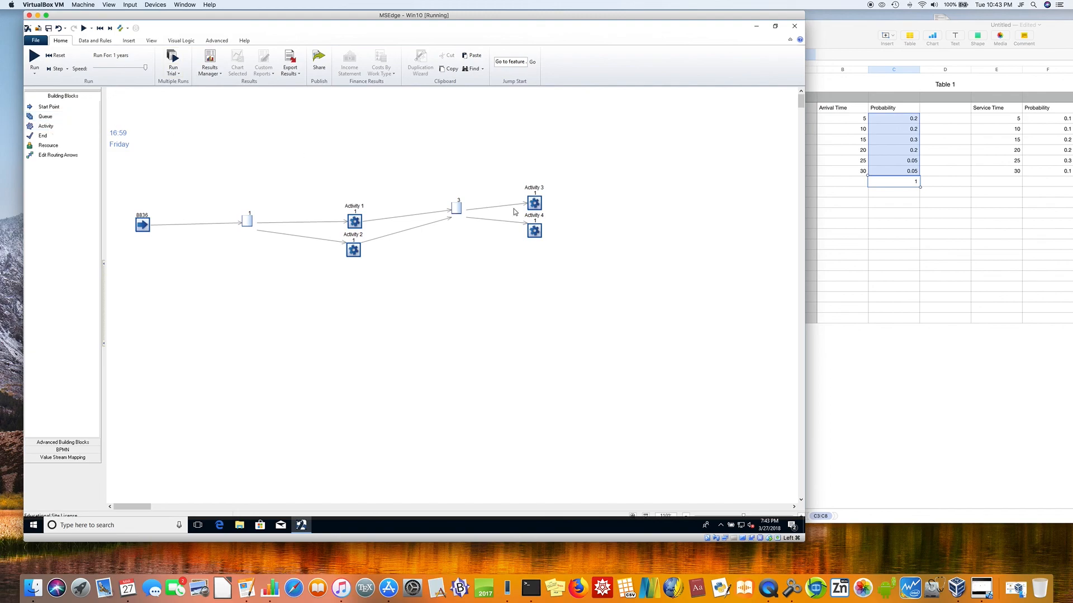
click(617, 285)
Step: Route both Activity 3 and Activity 4 to the new queue
click(536, 201)
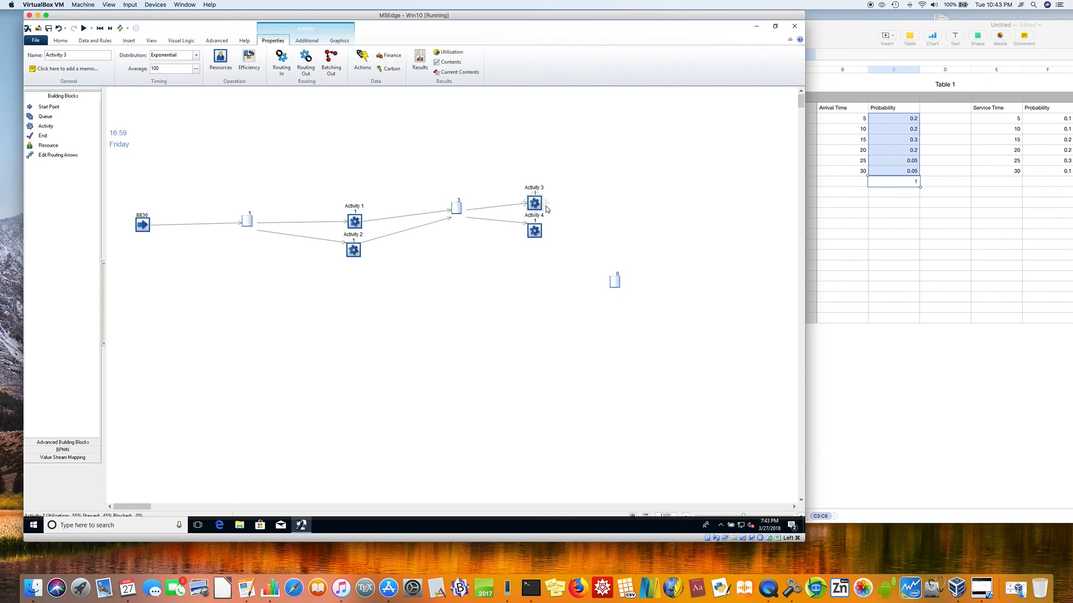
drag(548, 205, 614, 288)
click(543, 237)
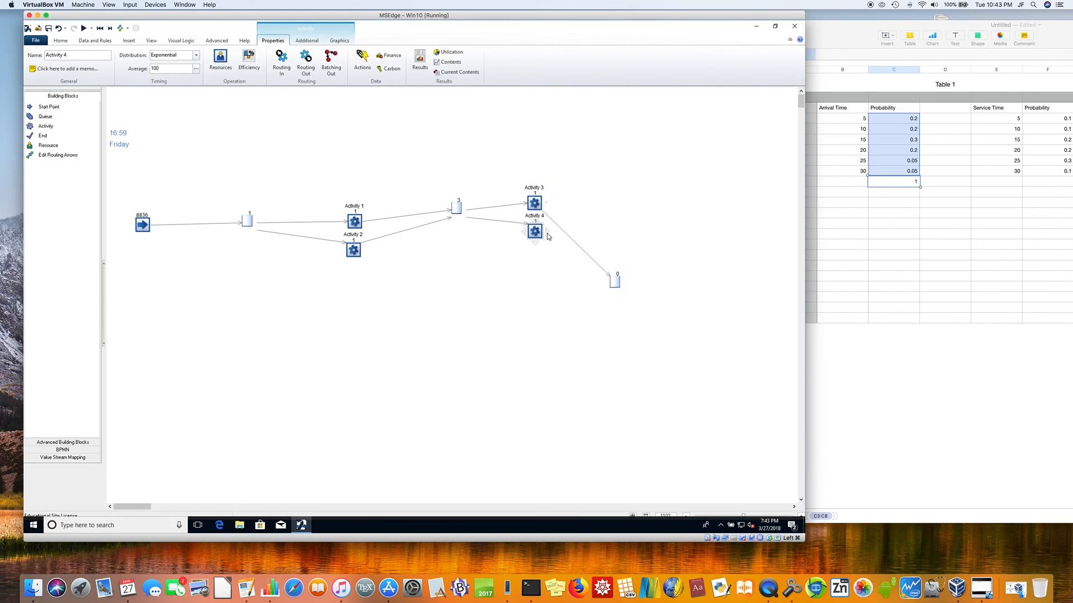
drag(547, 231, 615, 284)
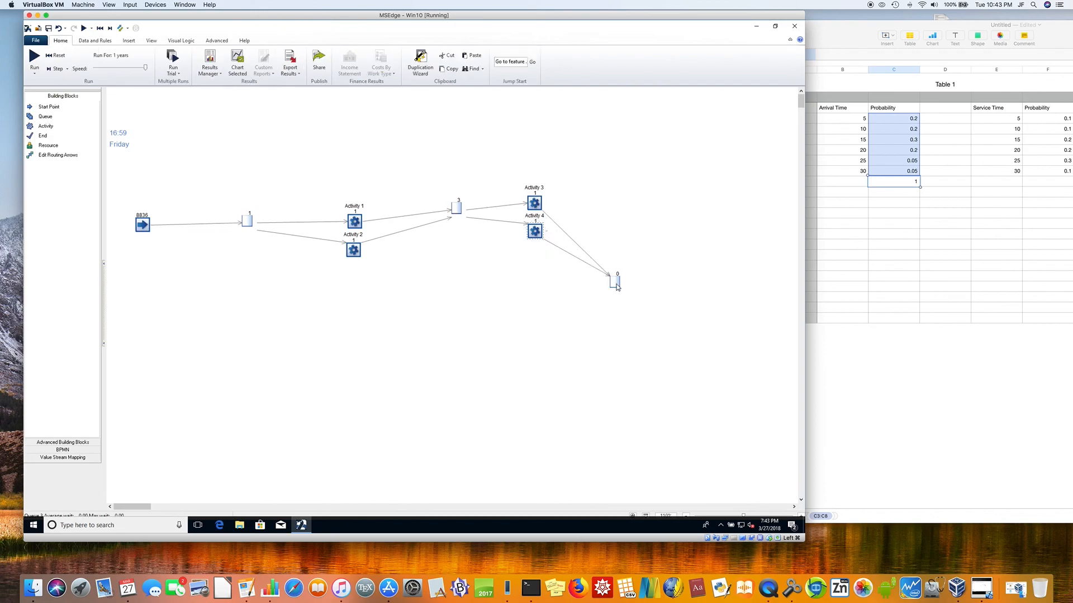
Step: Add Activity 5 above and to the right of the third queue and route the queue to it
click(617, 284)
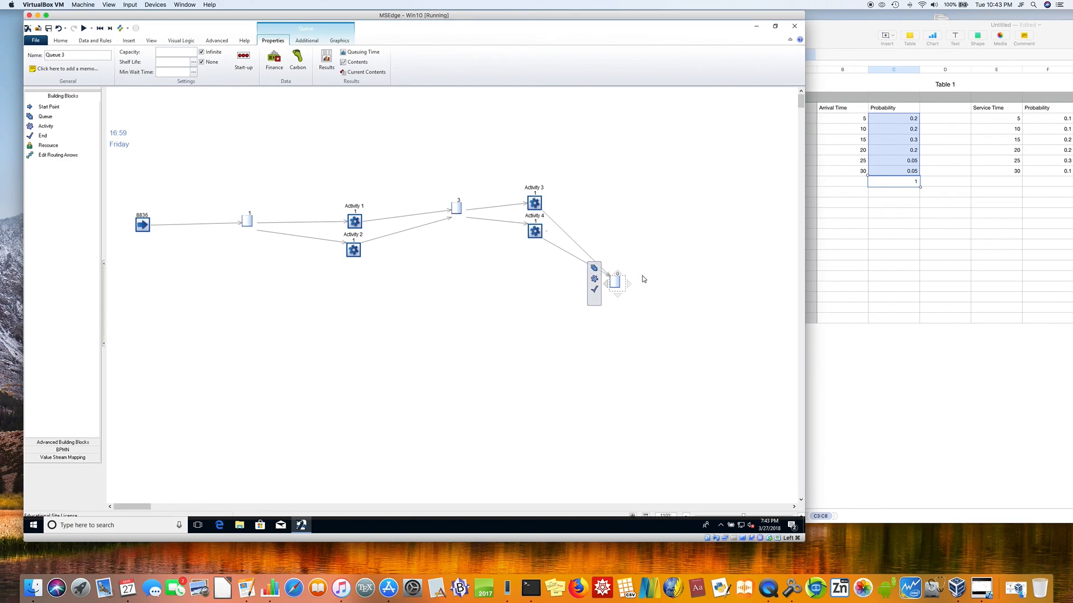
click(657, 229)
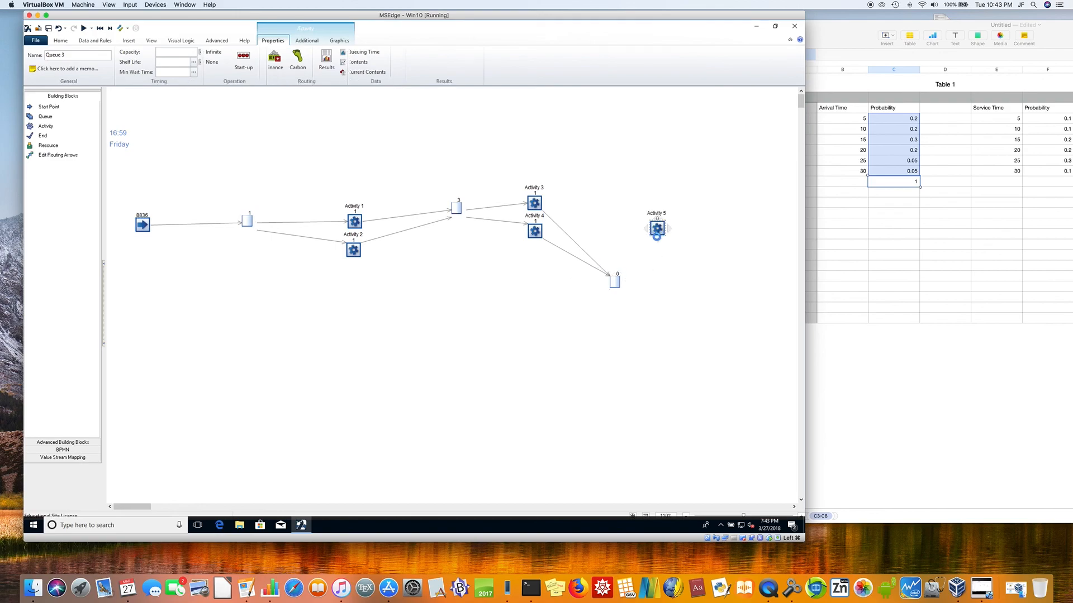
click(617, 282)
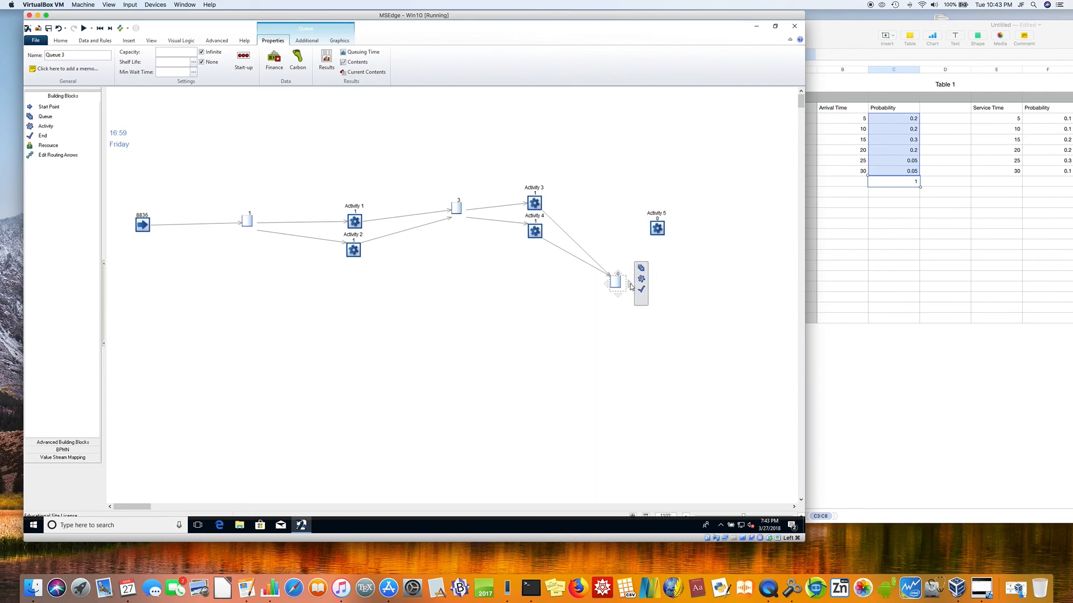
drag(631, 286, 654, 228)
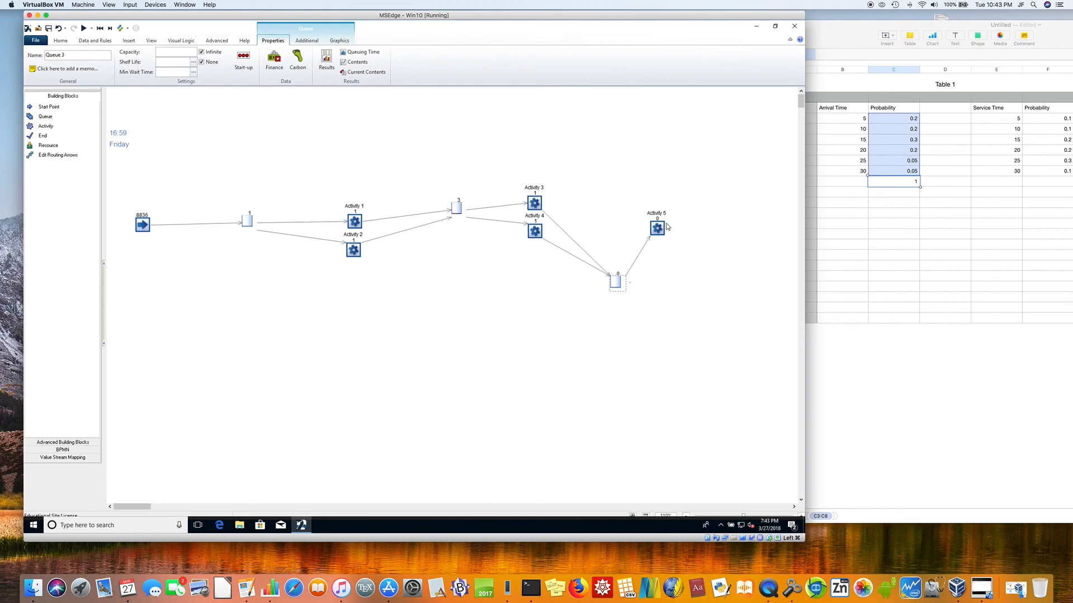
Step: Place an end point above and to the right of Activity 5 and route Activity 5 to it
click(54, 136)
click(716, 191)
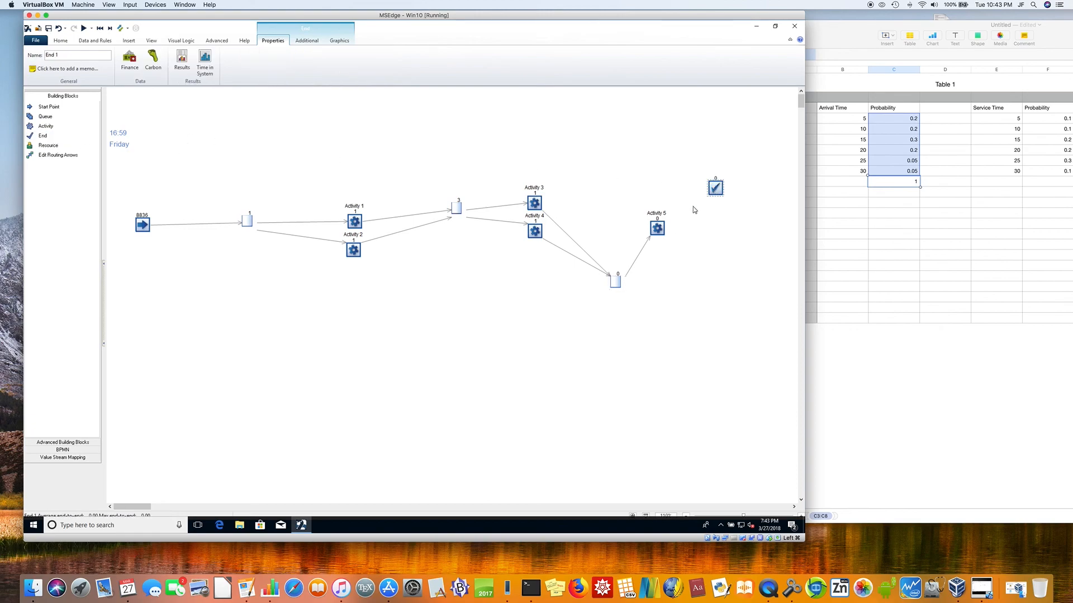
click(658, 228)
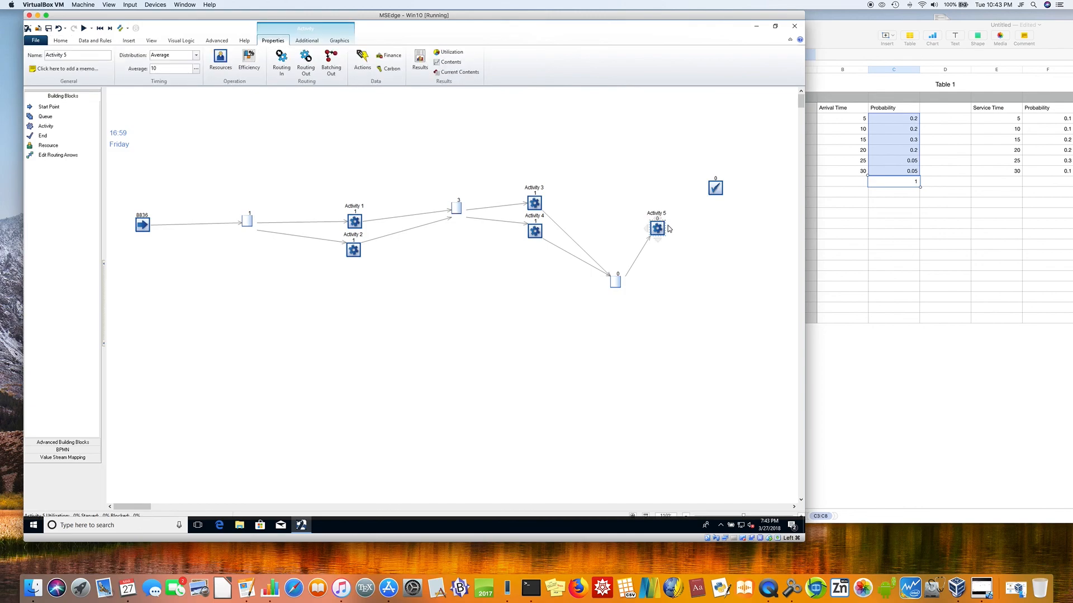
drag(670, 231, 715, 188)
Step: Set Activity 5's timing to a Uniform distribution with an upper bound of 12
click(195, 56)
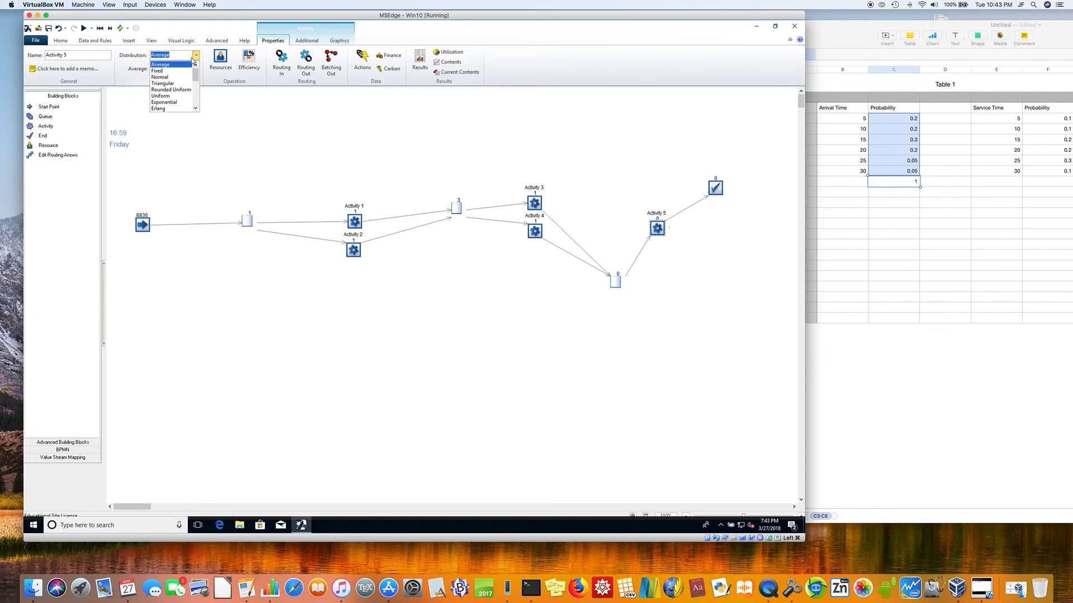
click(181, 97)
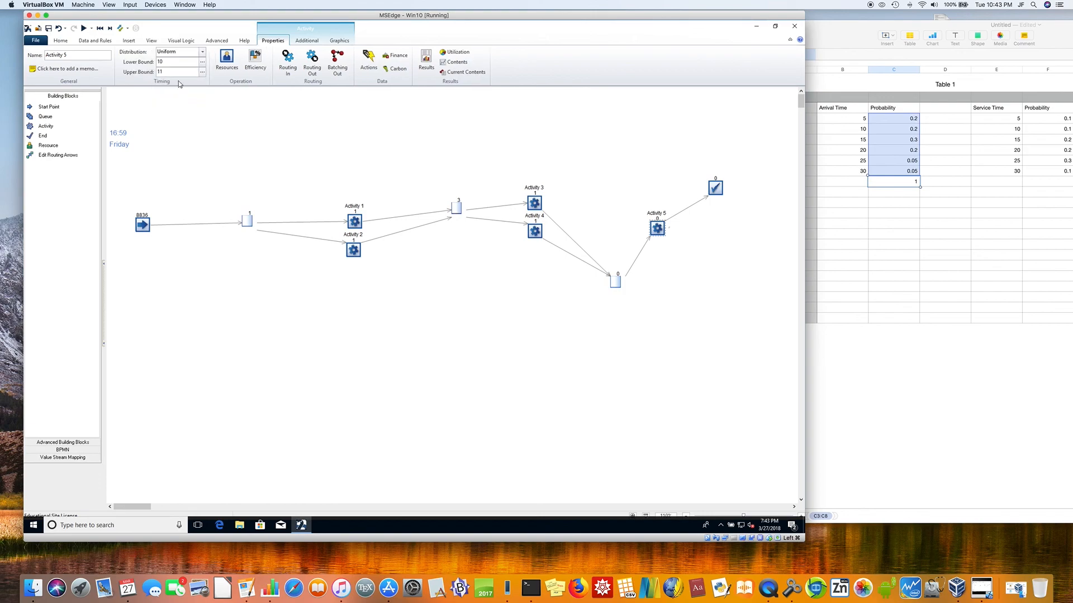
double_click(171, 61)
double_click(168, 72)
text(12)
click(187, 109)
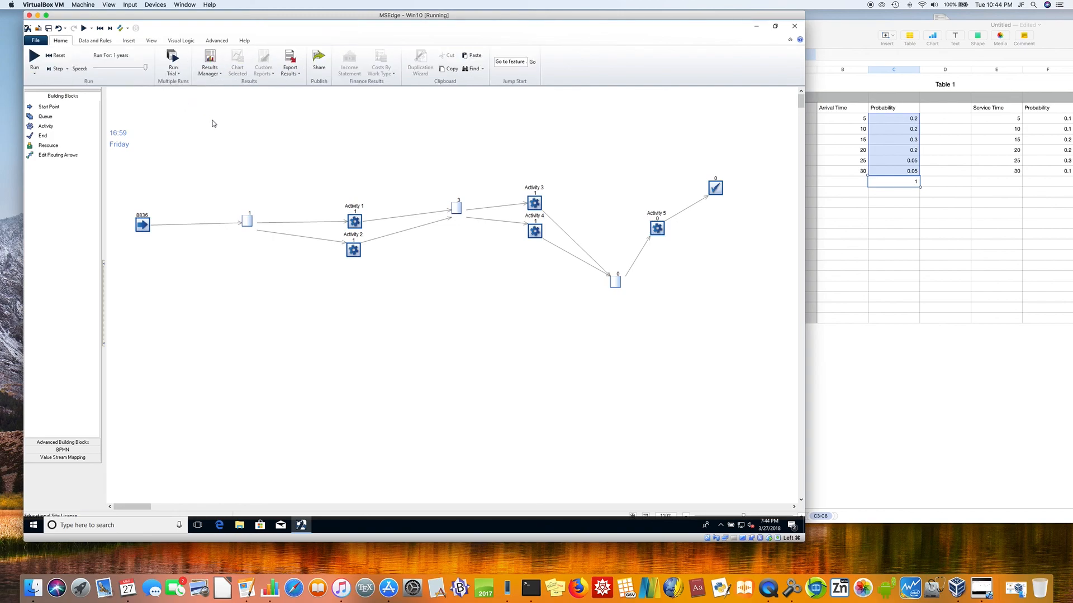
Step: Reset and rerun the simulation to check the queues in the three-stage model
click(56, 56)
click(32, 60)
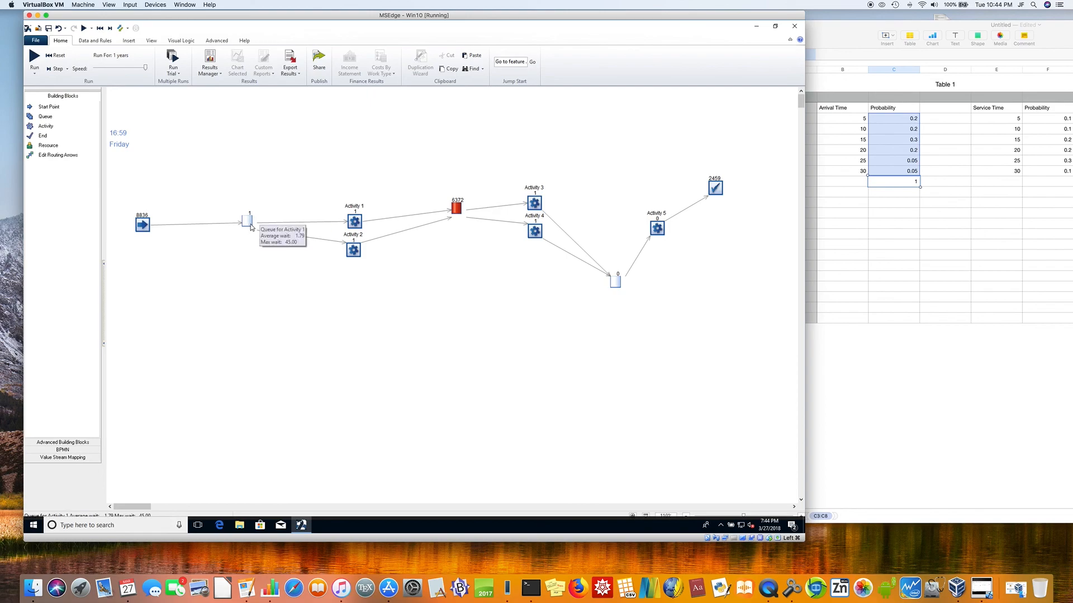
Step: Check the start point's distribution and review the percentages and values in the arrival01 probability profile
click(142, 227)
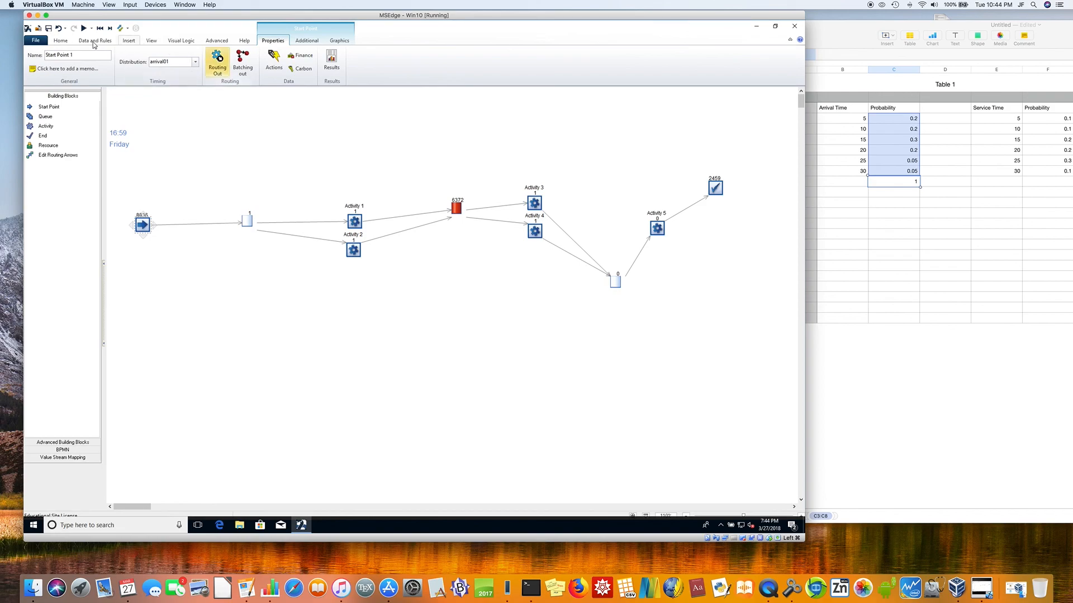
click(95, 40)
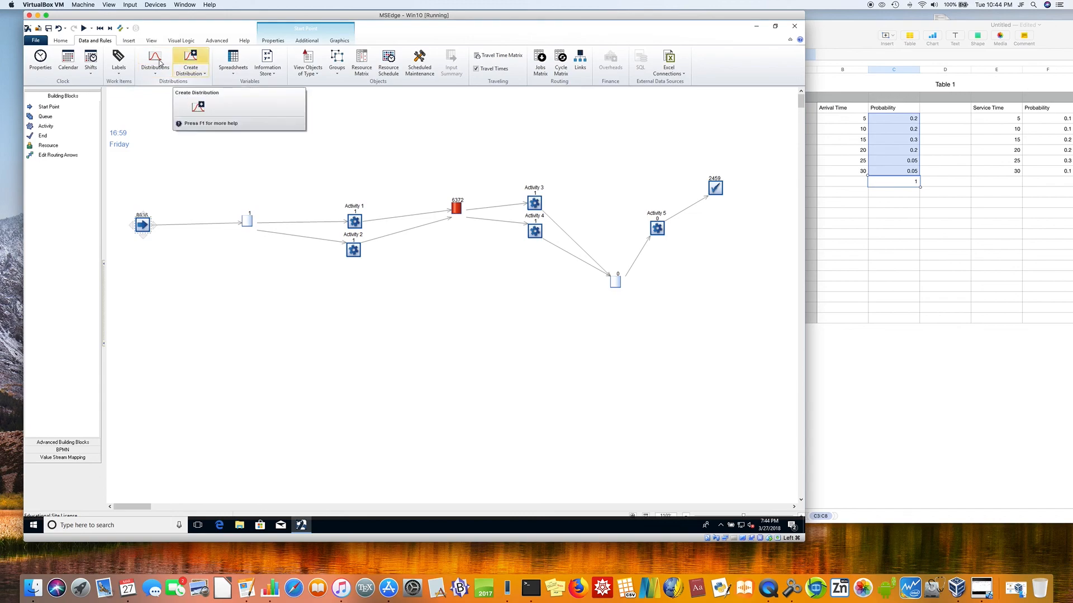
click(157, 63)
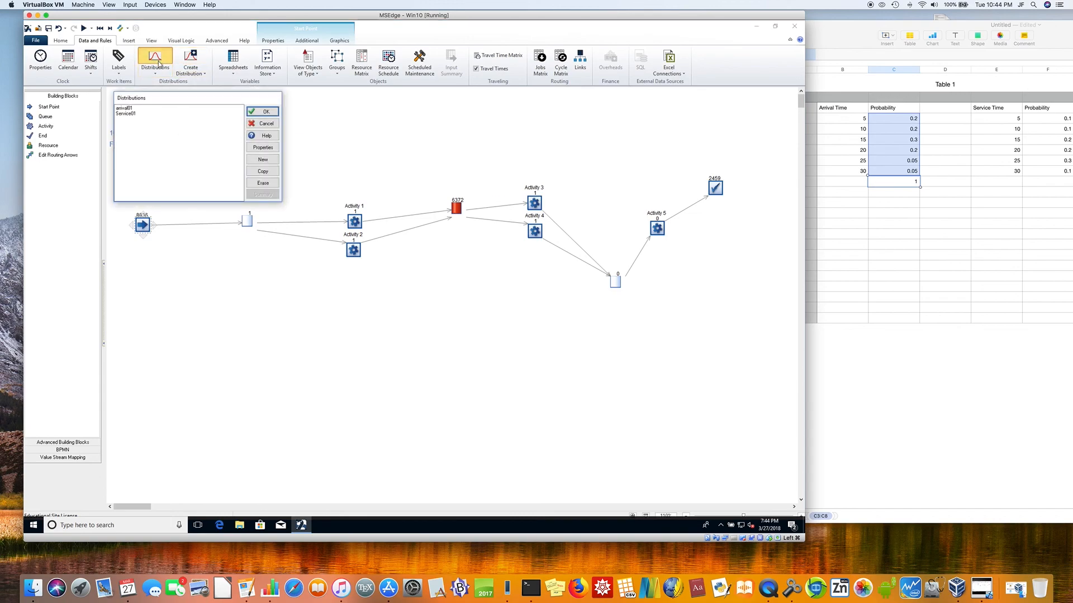
click(137, 109)
click(258, 115)
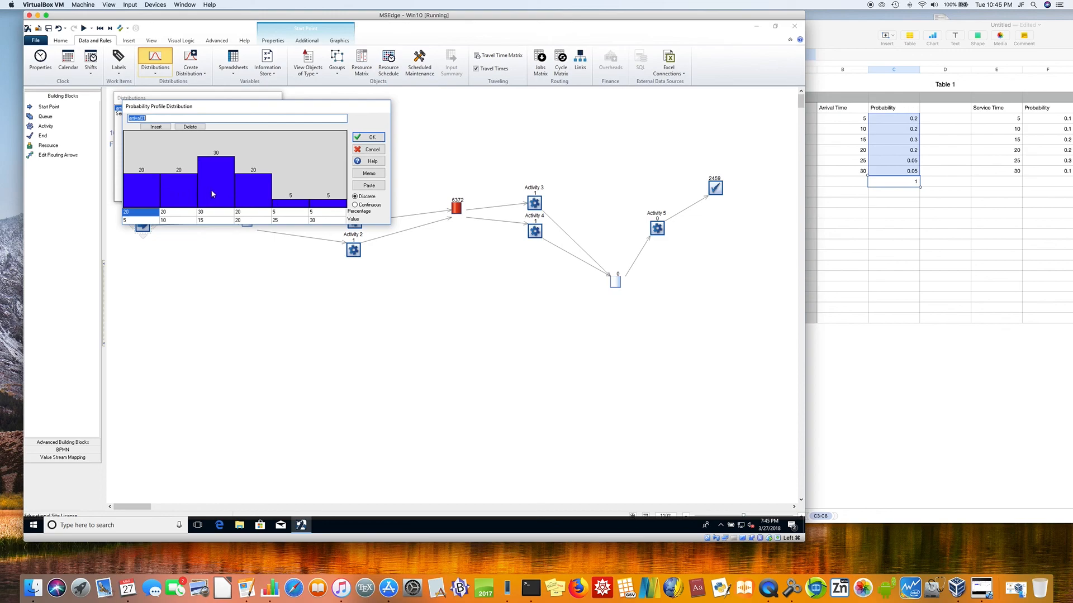
click(364, 139)
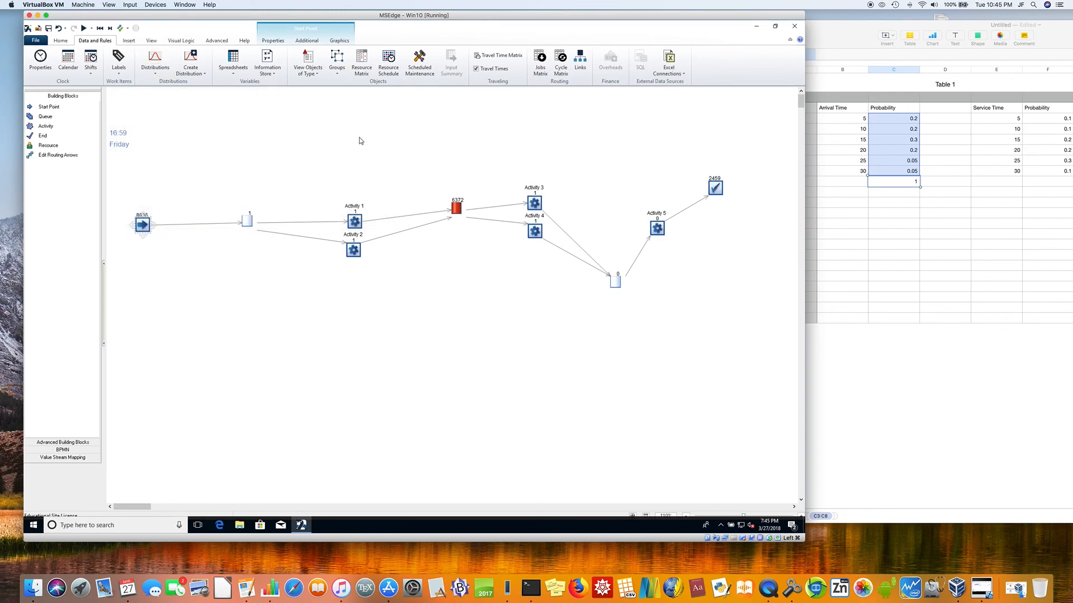
Step: Set the Service01 profile percentages to 10, 10, 20, 20 and 30 for the values 5, 10, 15, 20 and 25
click(155, 63)
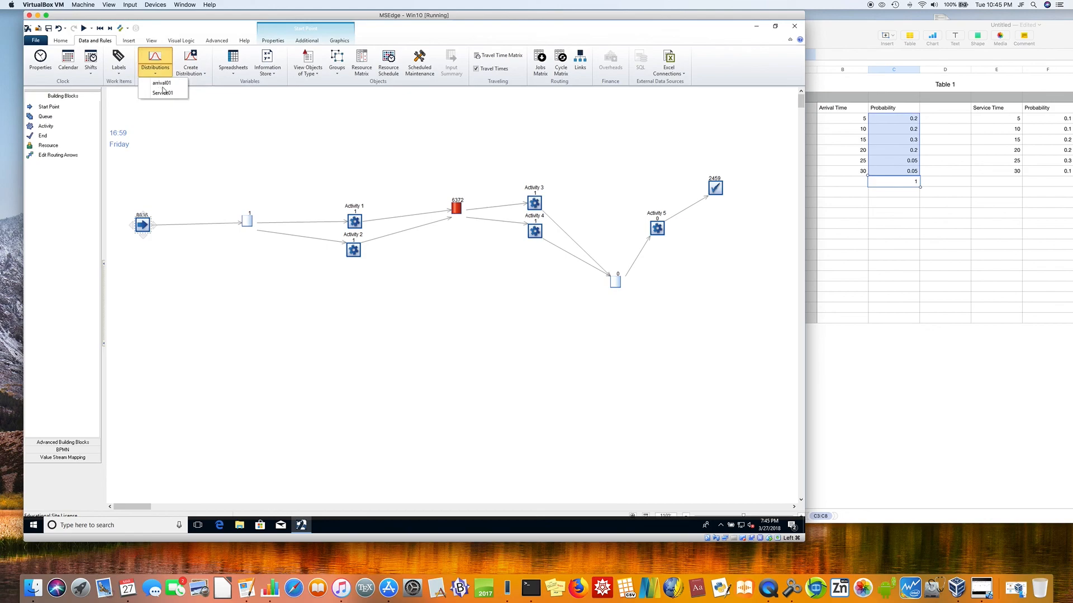
click(163, 93)
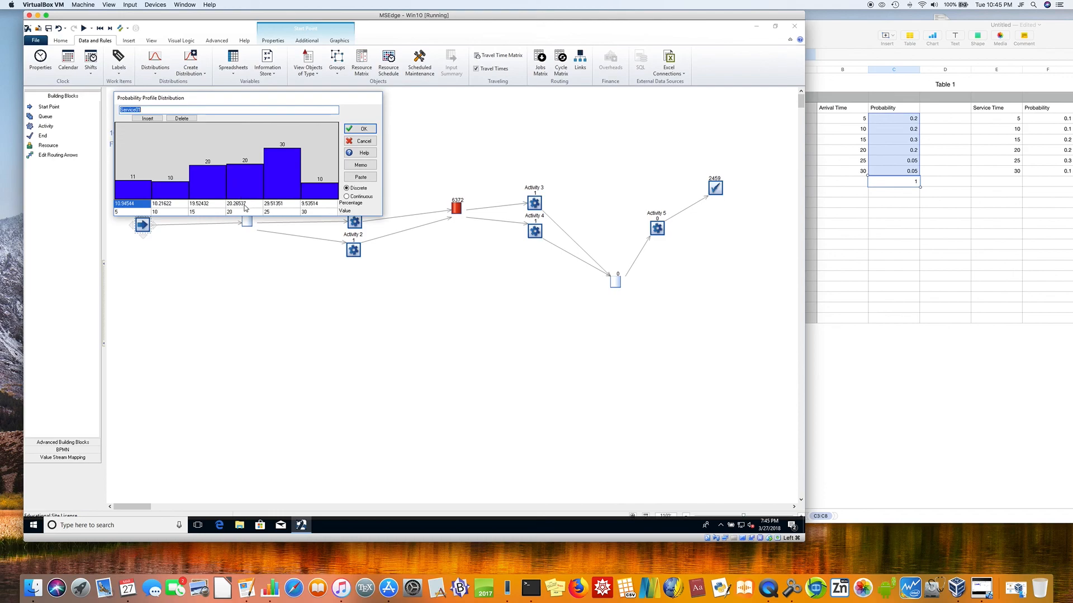
click(137, 204)
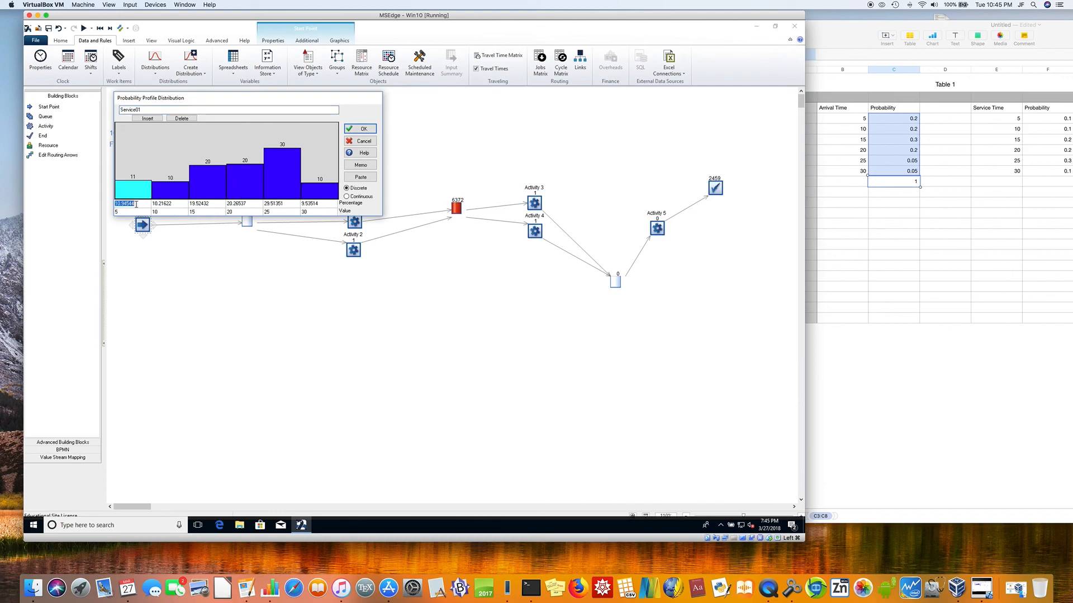
text(10)
key(Tab)
text(10)
key(Tab)
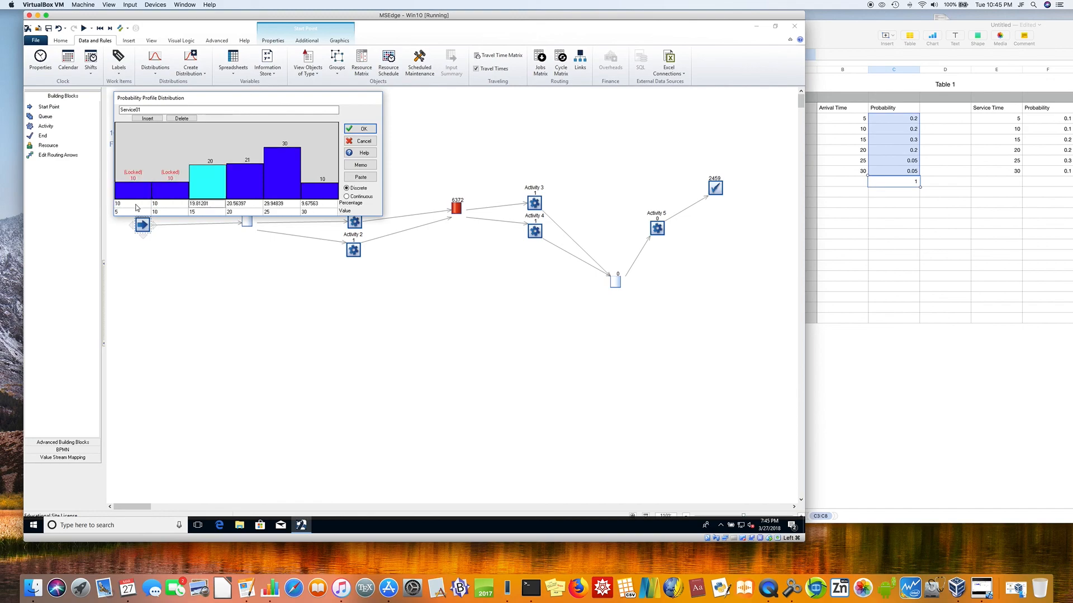
text(20)
key(Tab)
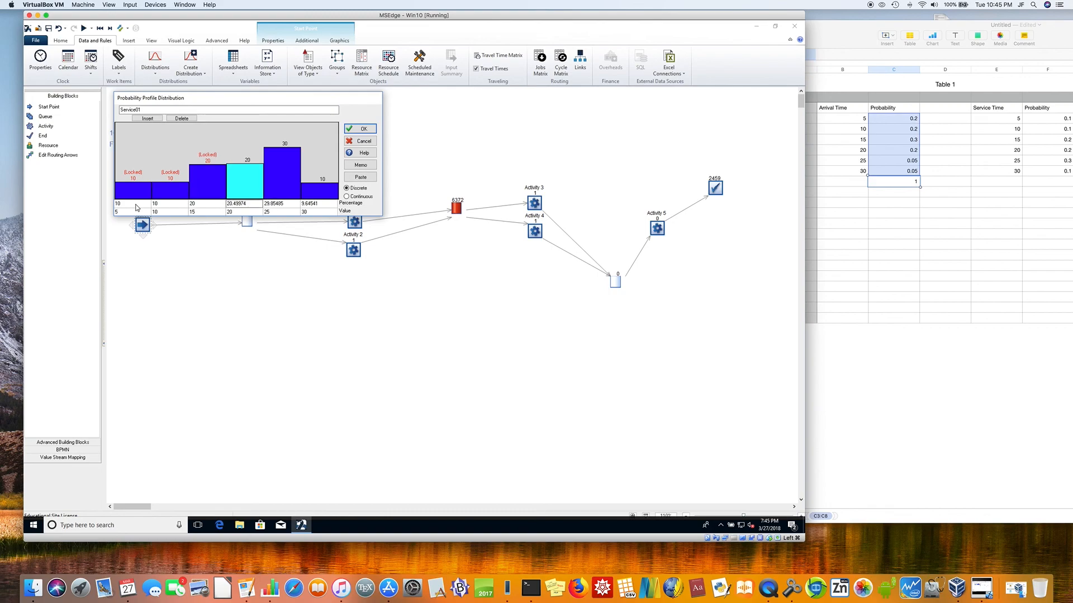
text(20)
key(Tab)
text(30)
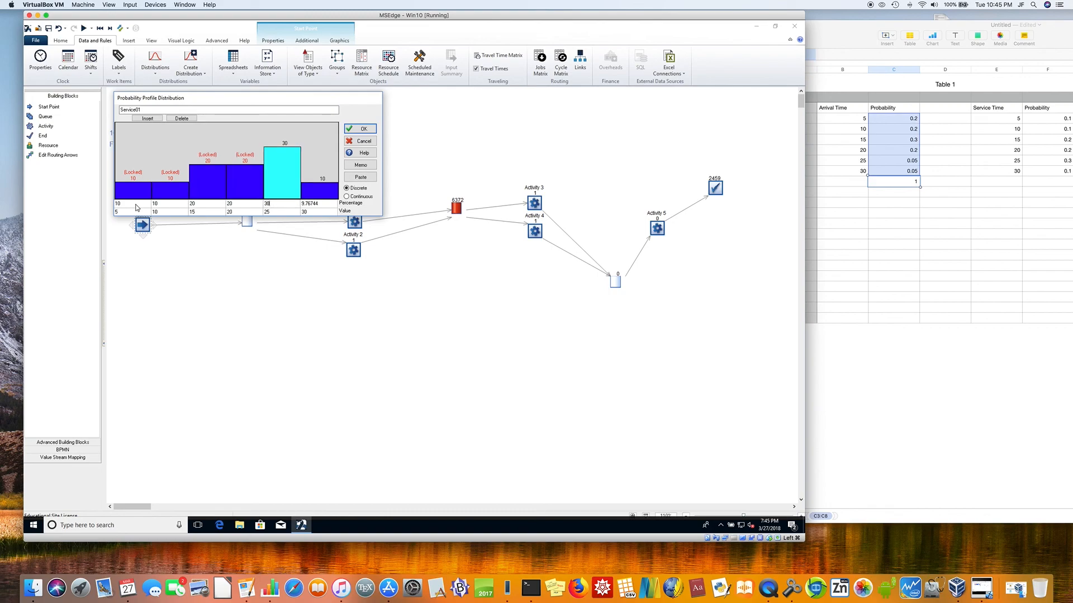
key(Tab)
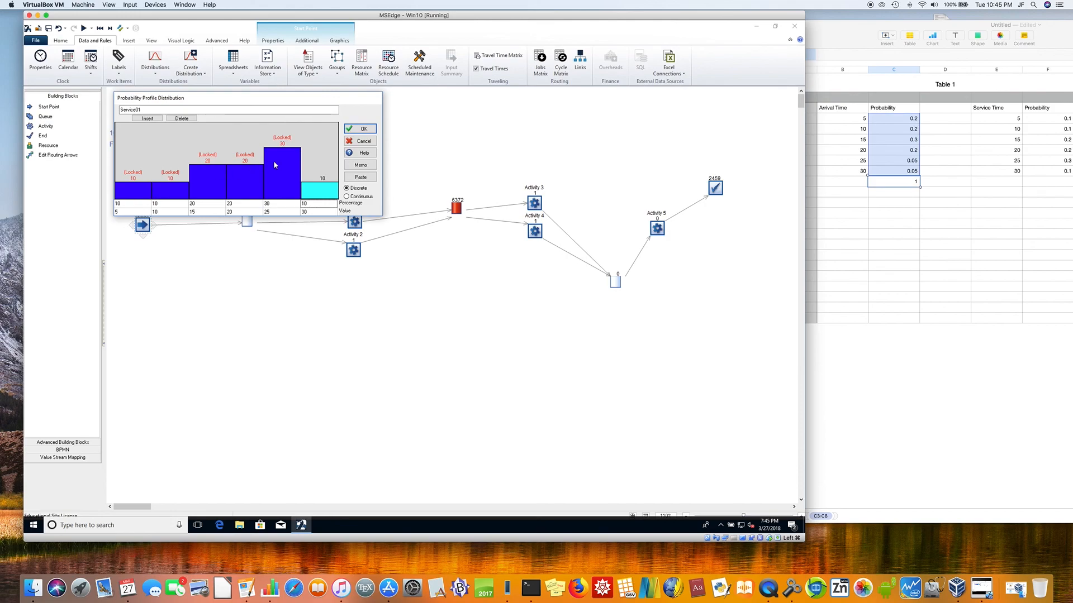
click(368, 128)
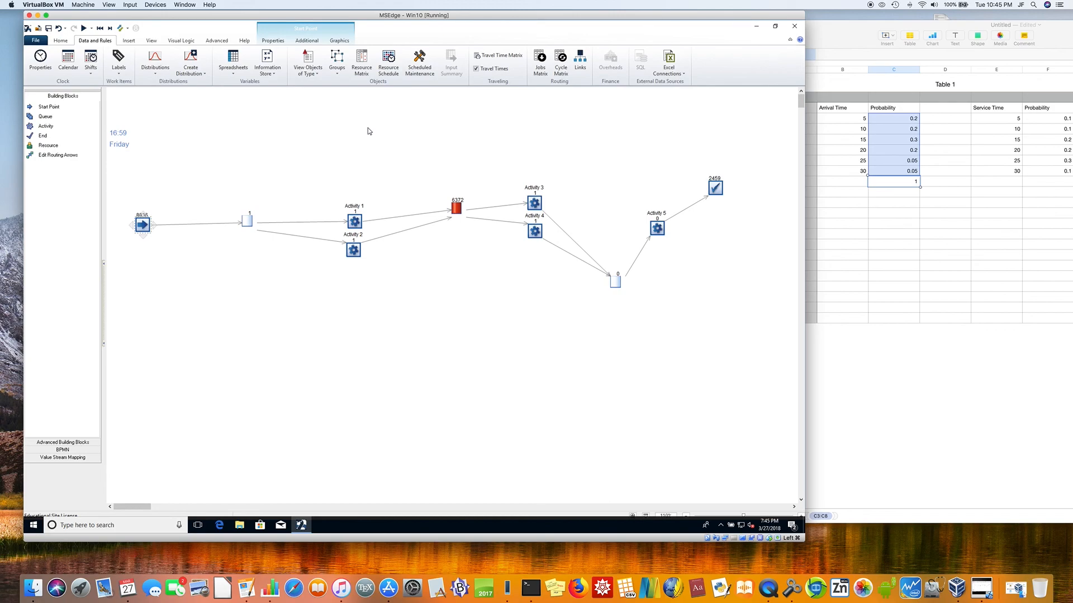
Step: Deselect the start point and bring up the simulation run controls
click(262, 167)
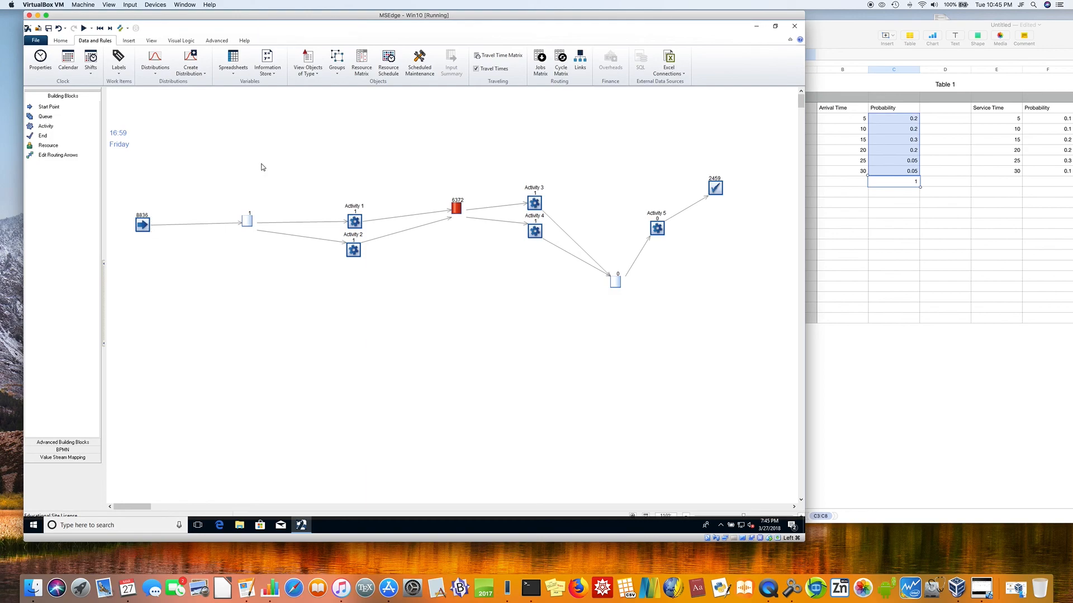
click(59, 42)
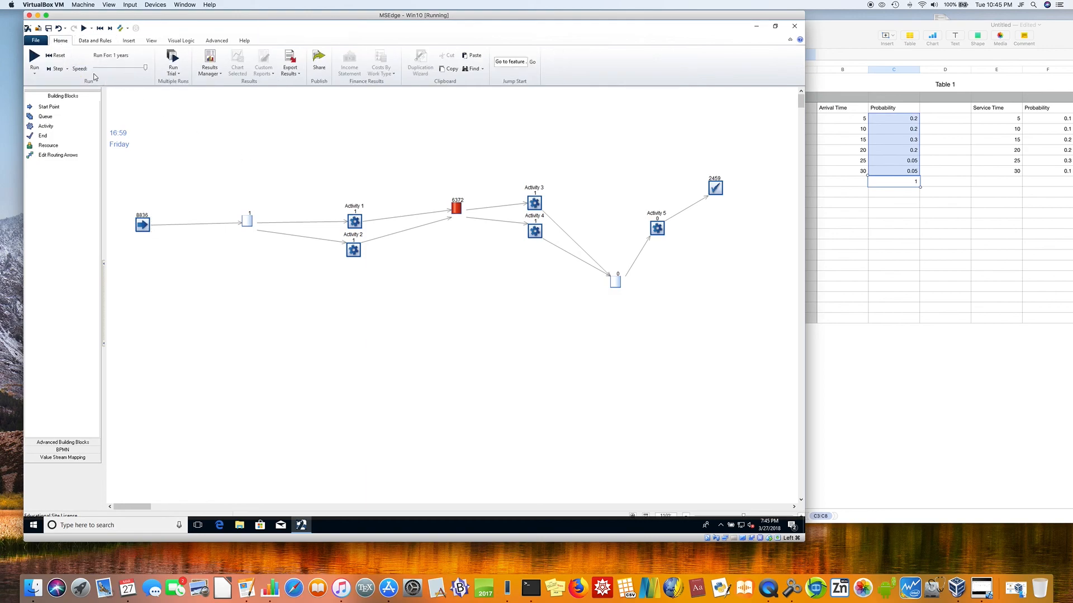